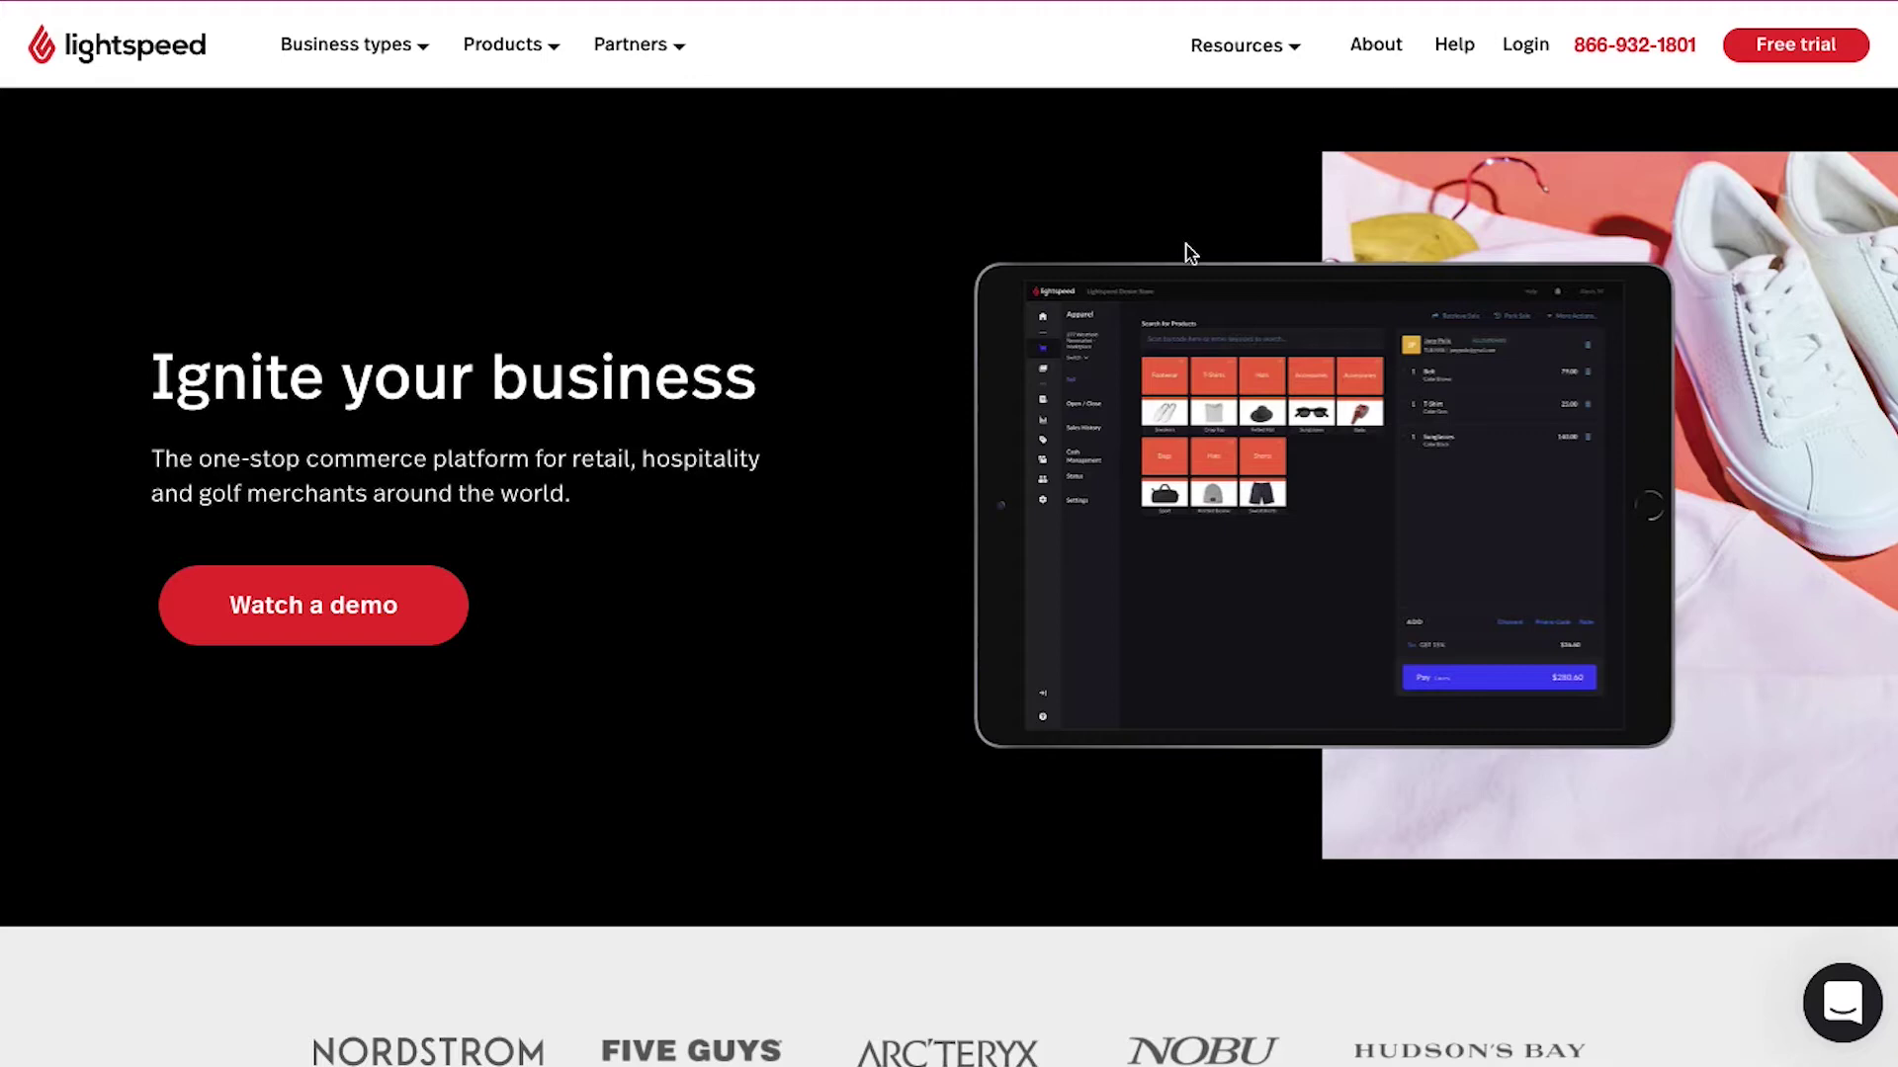
# - Go to the Free trial page and choose Get started now under eCommerce
pyautogui.press('Tab')
pyautogui.press('Tab')
pyautogui.press('Tab')
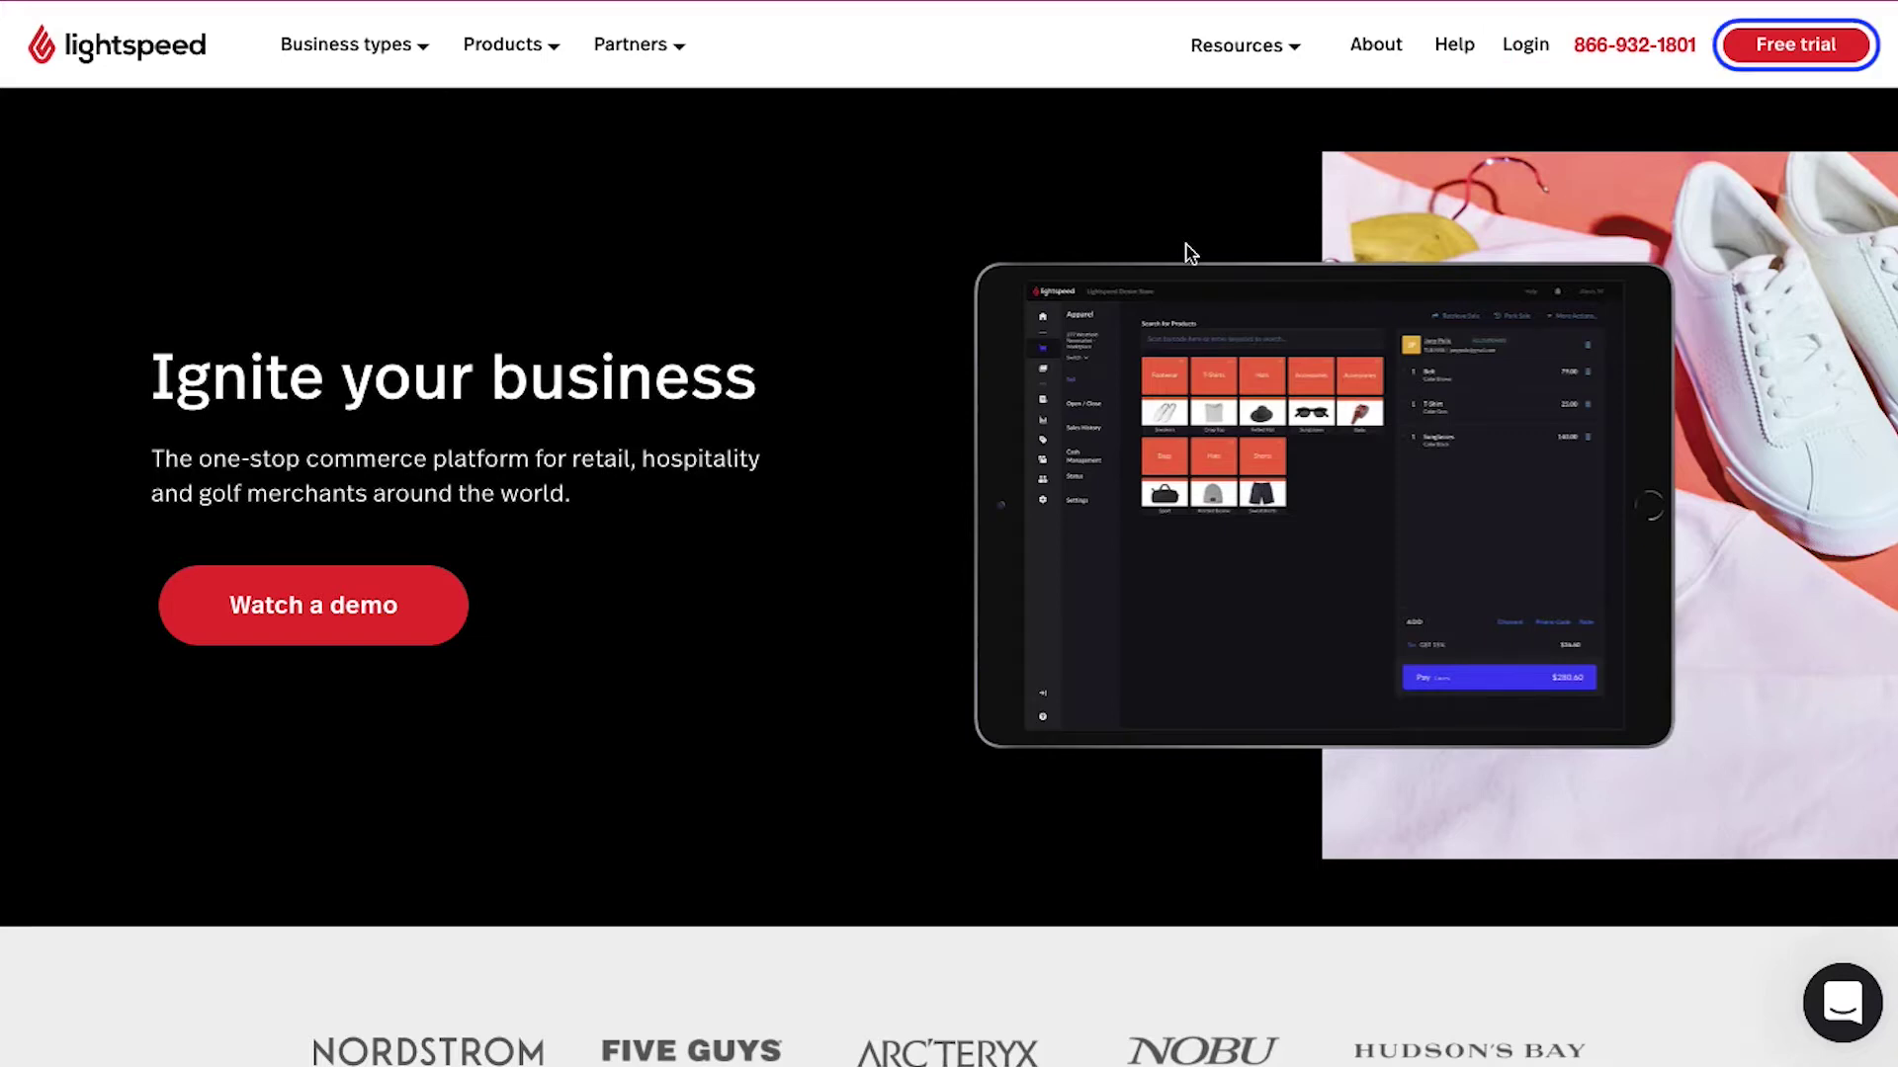
pyautogui.click(1791, 47)
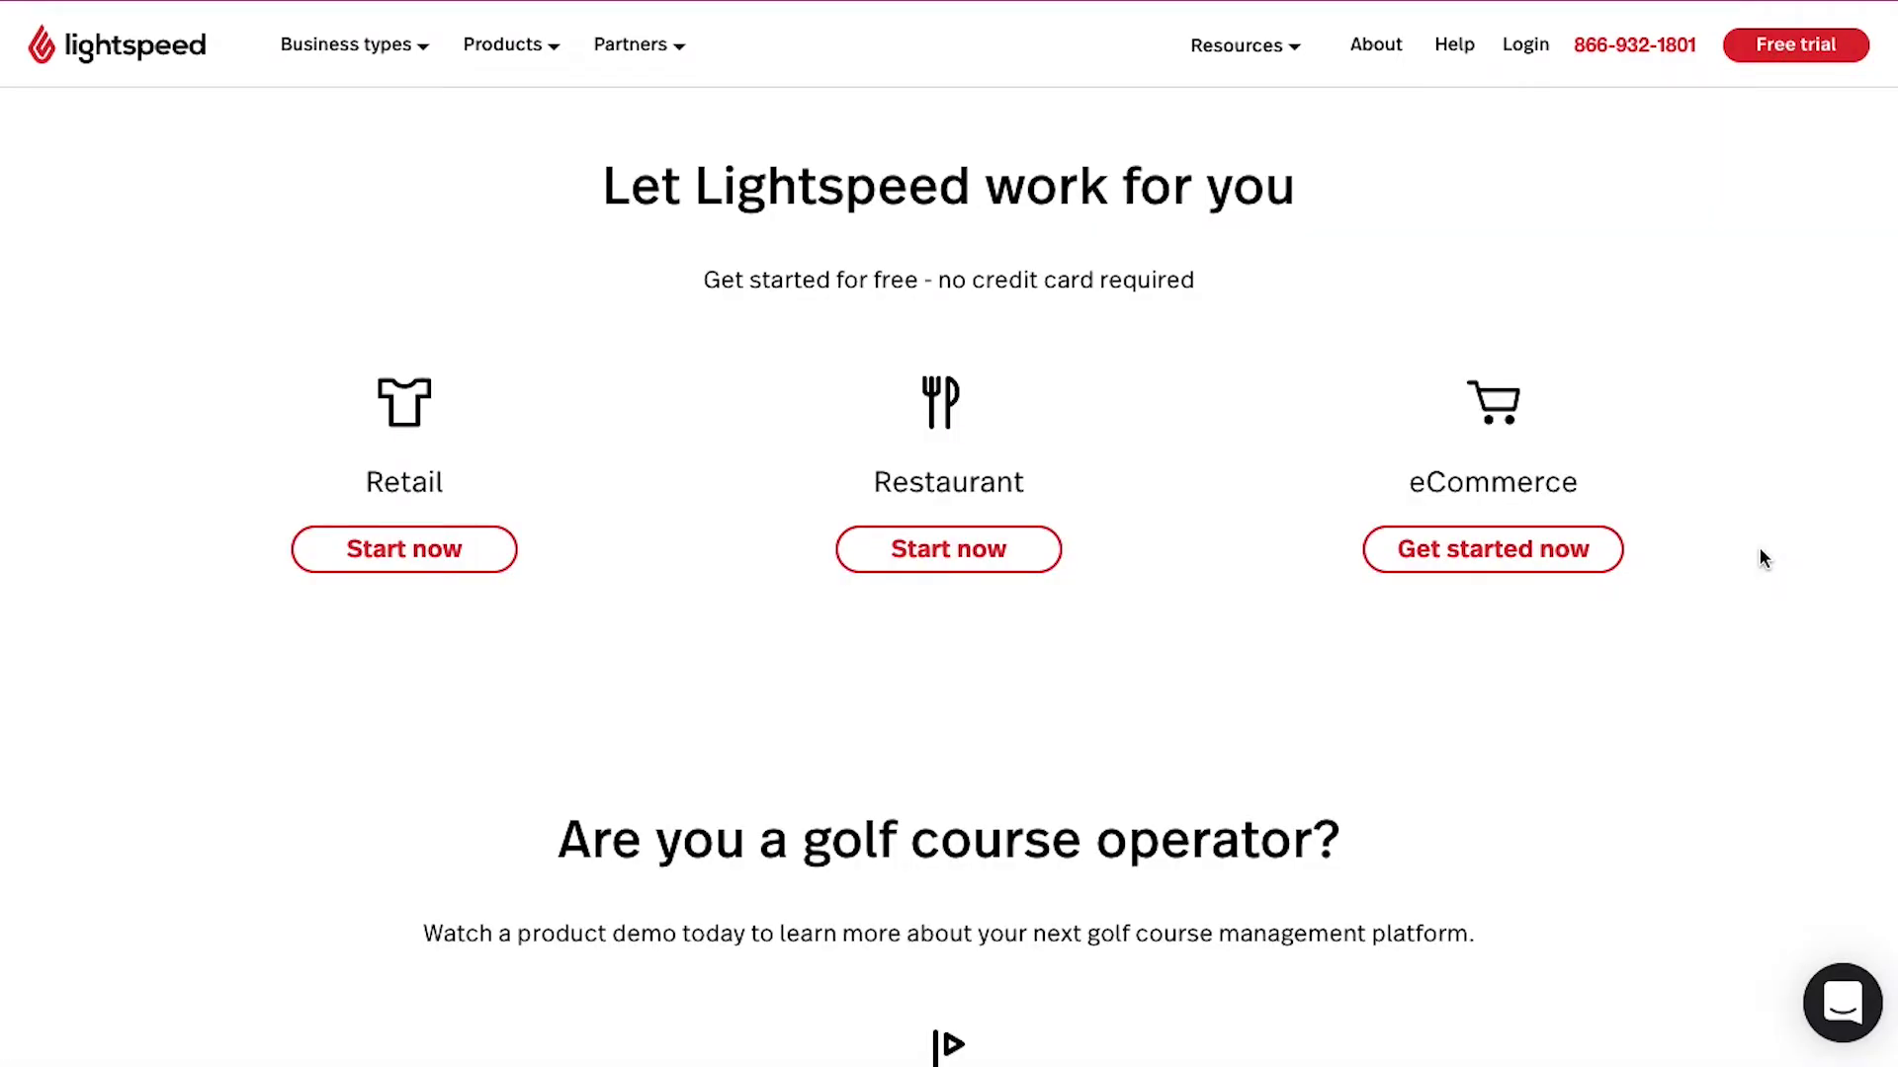
pyautogui.press('Tab')
pyautogui.press('Tab')
pyautogui.press('Tab')
pyautogui.press('Tab')
pyautogui.press('Tab')
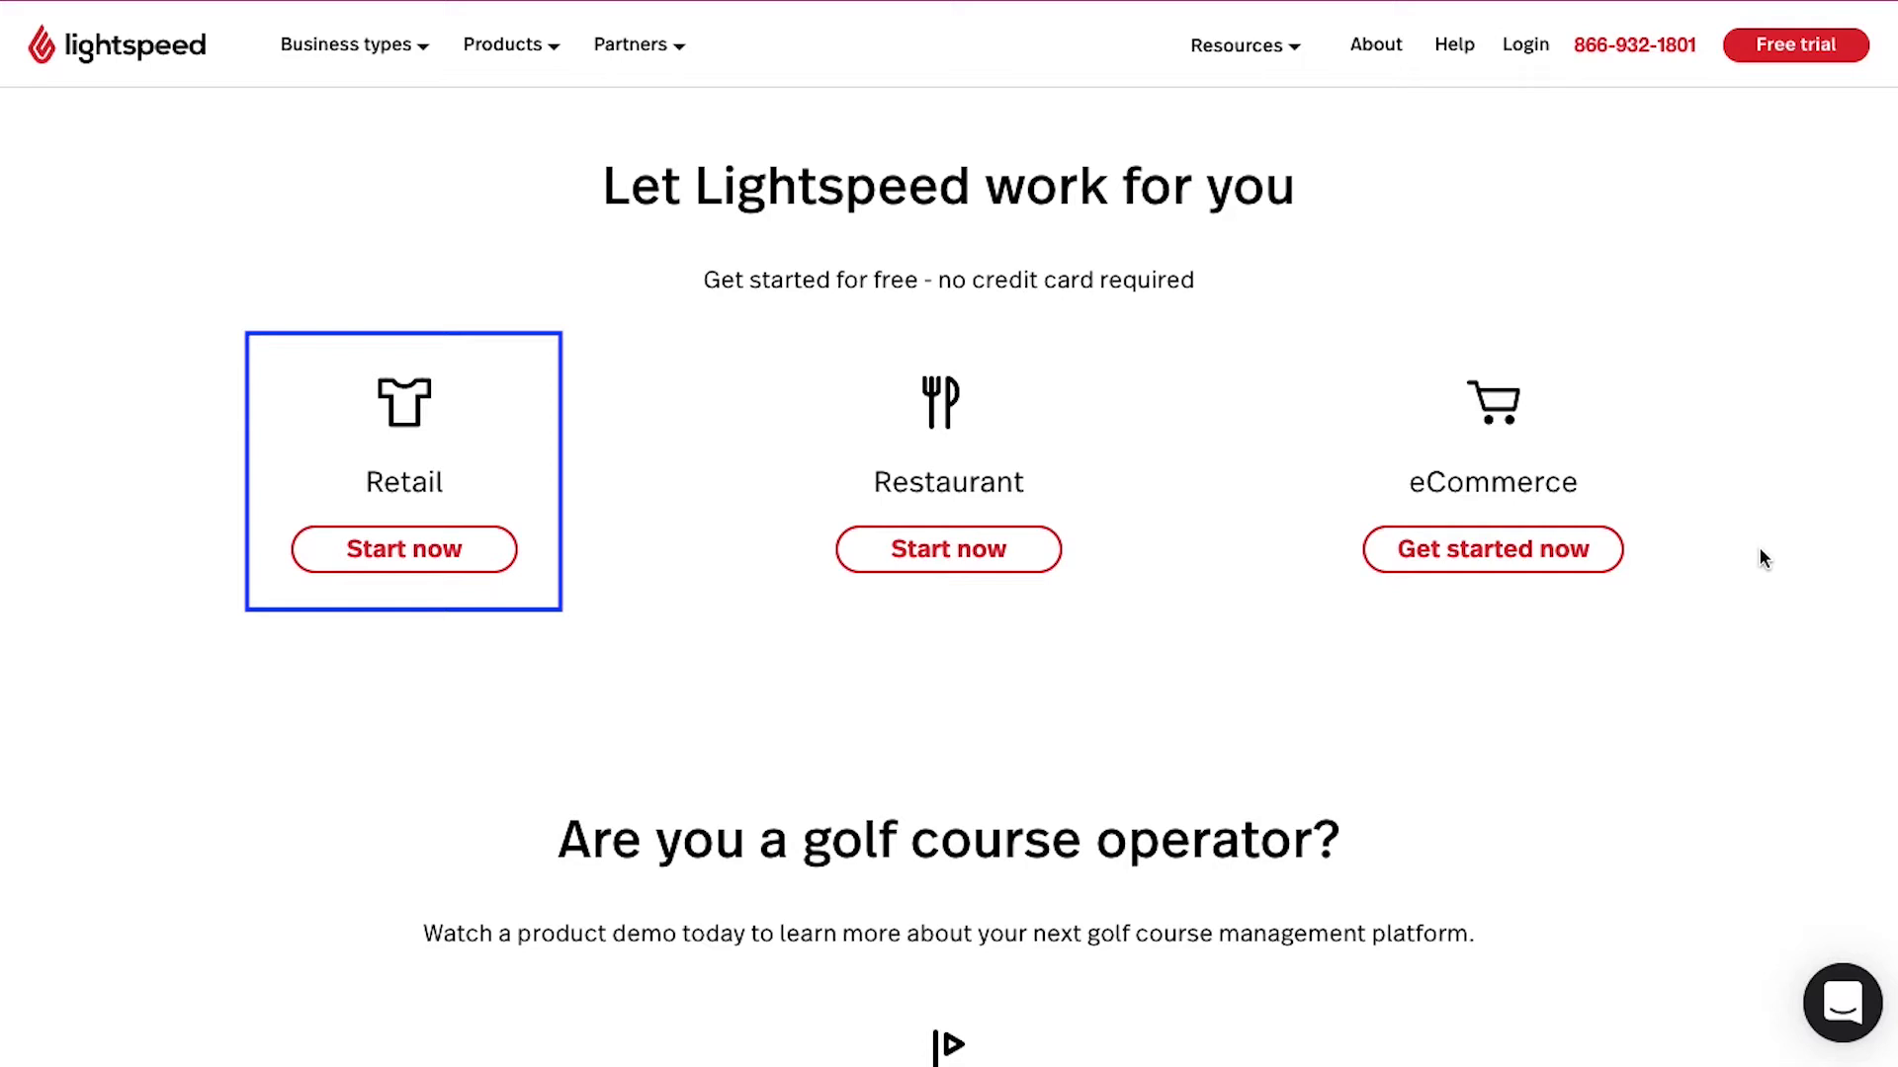
pyautogui.press('Tab')
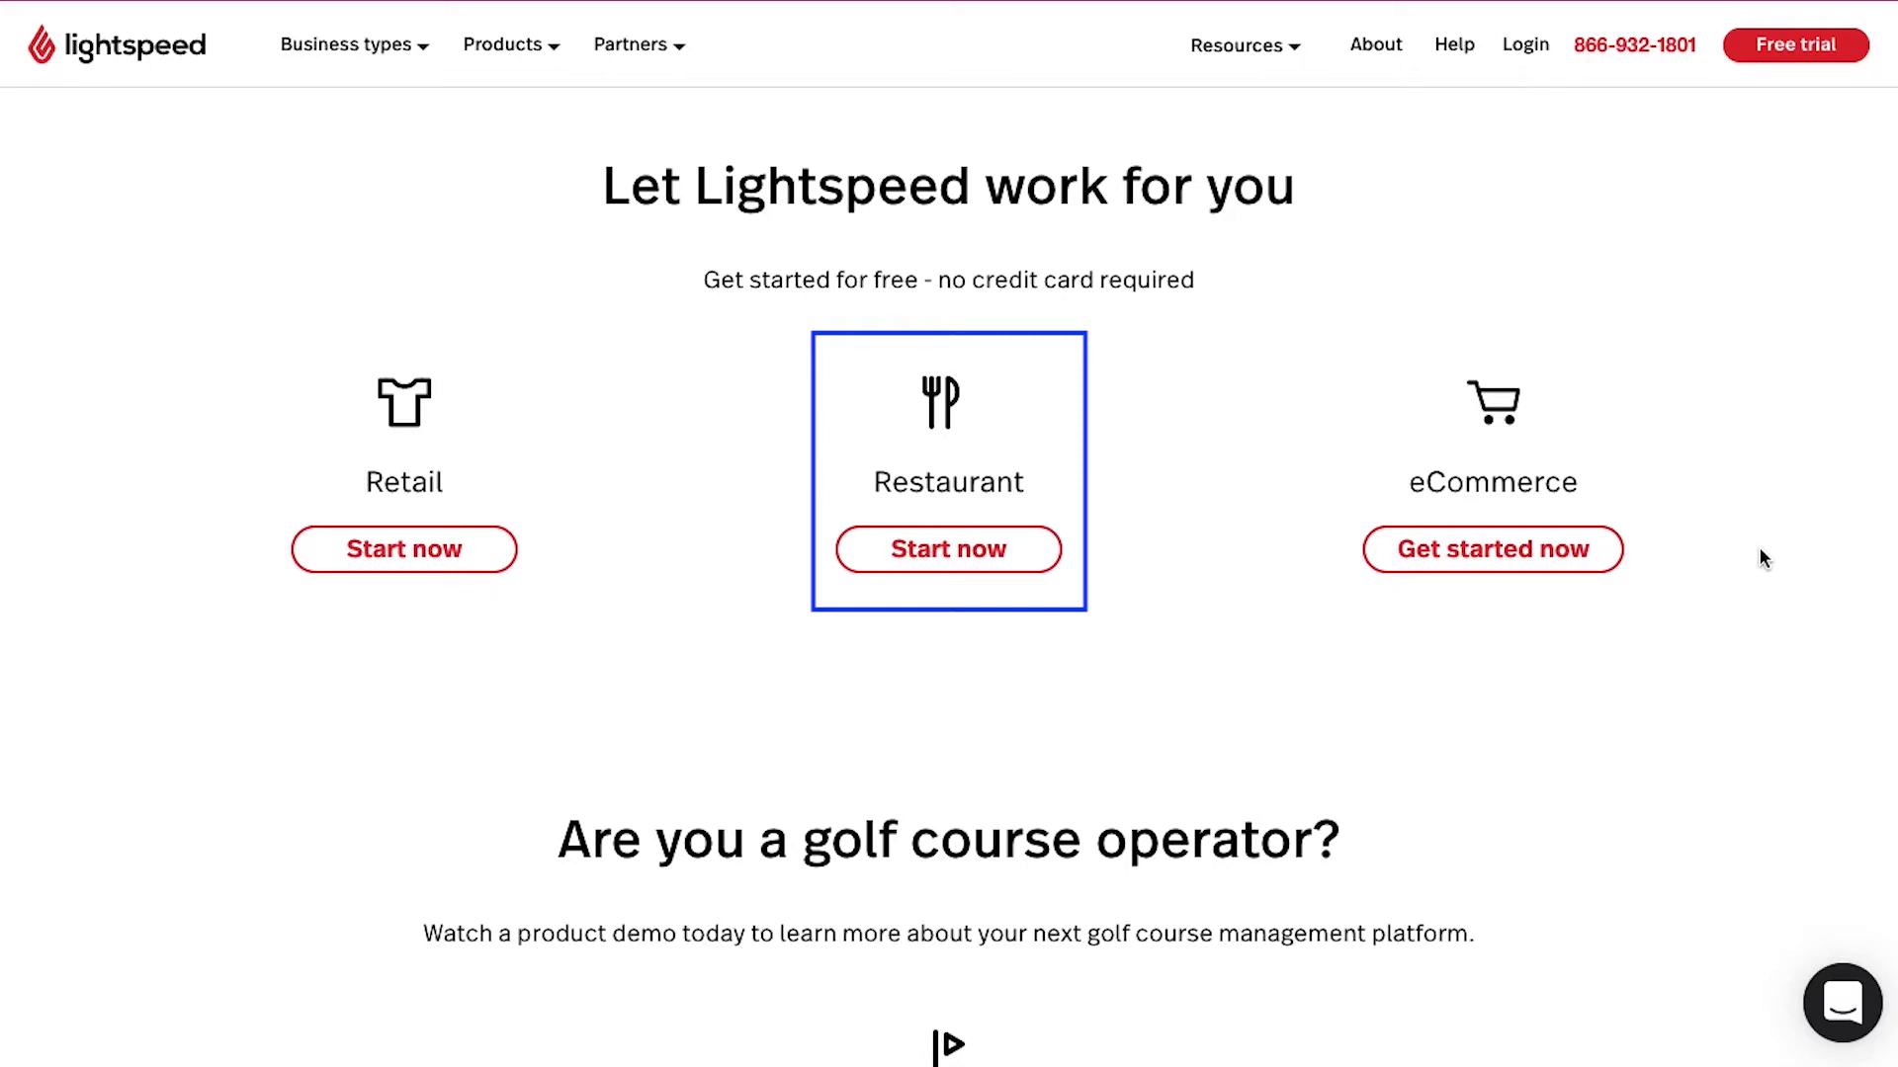
pyautogui.press('Tab')
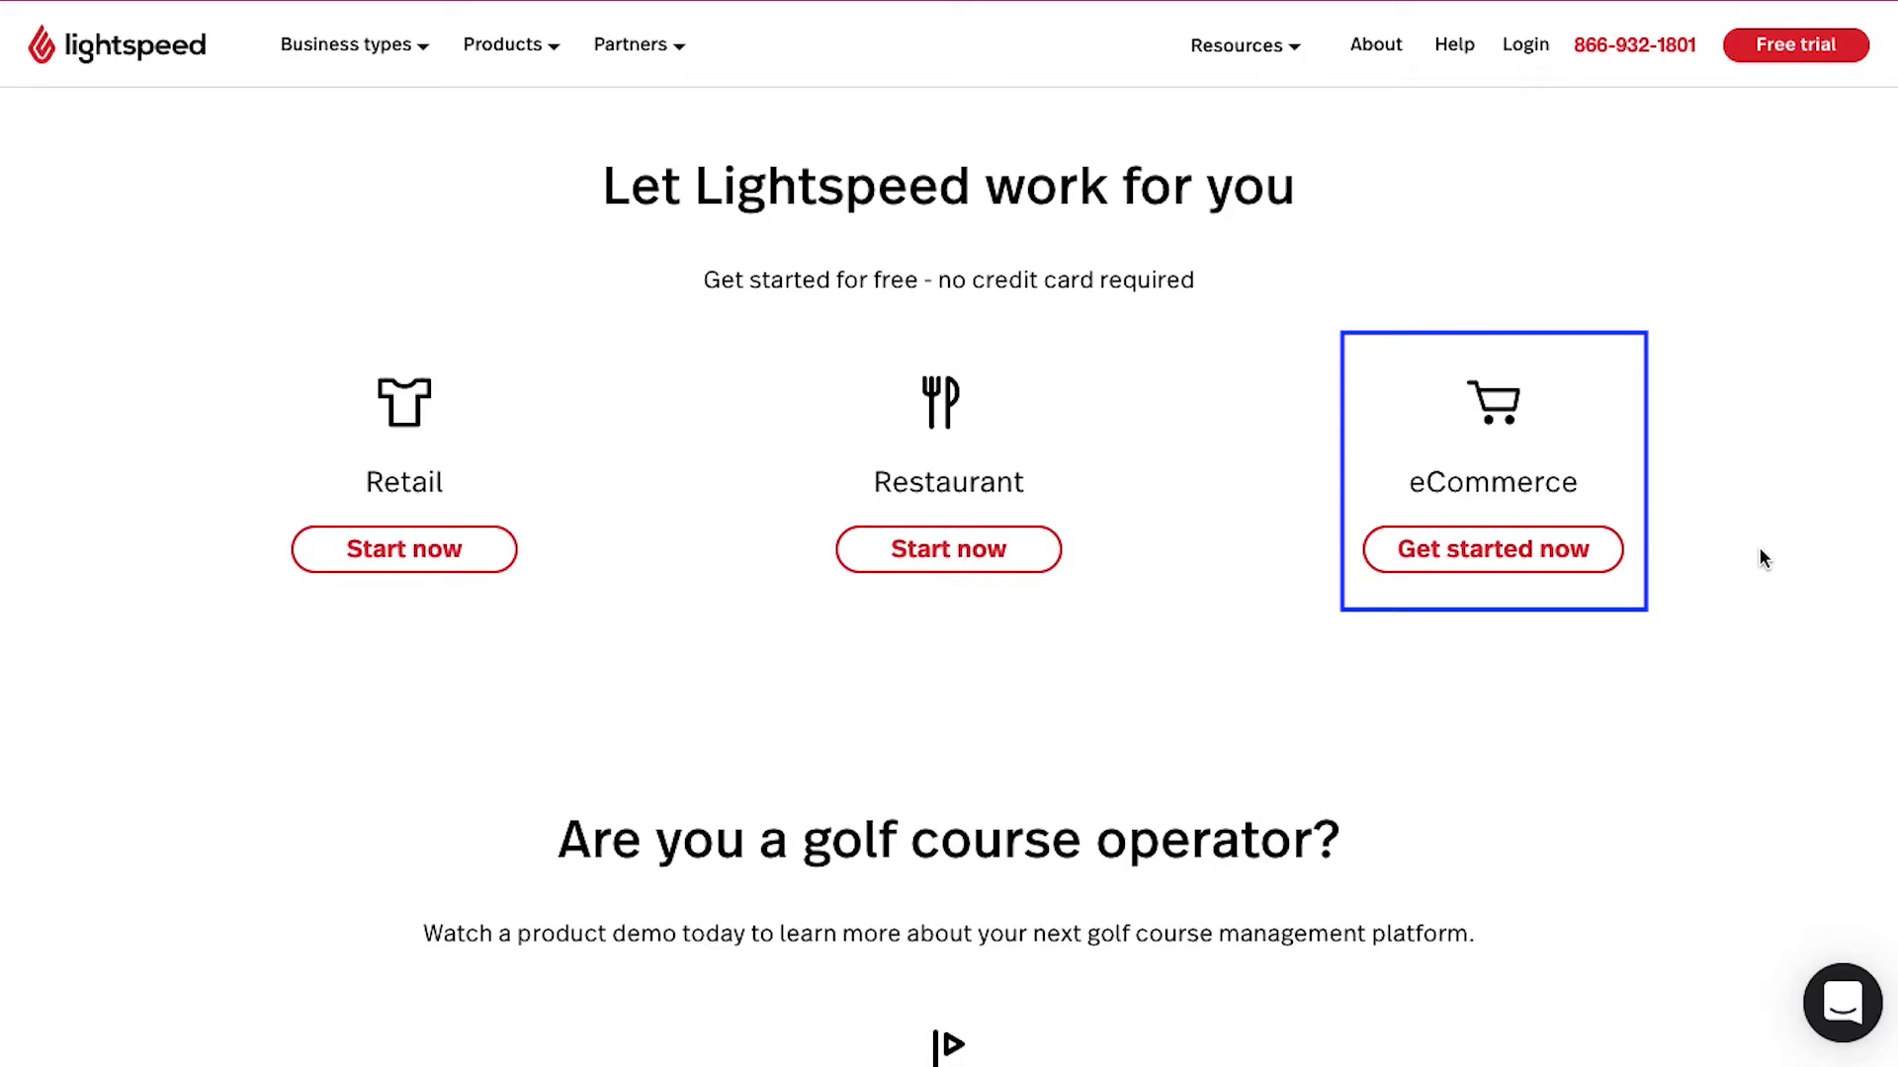
pyautogui.click(1759, 550)
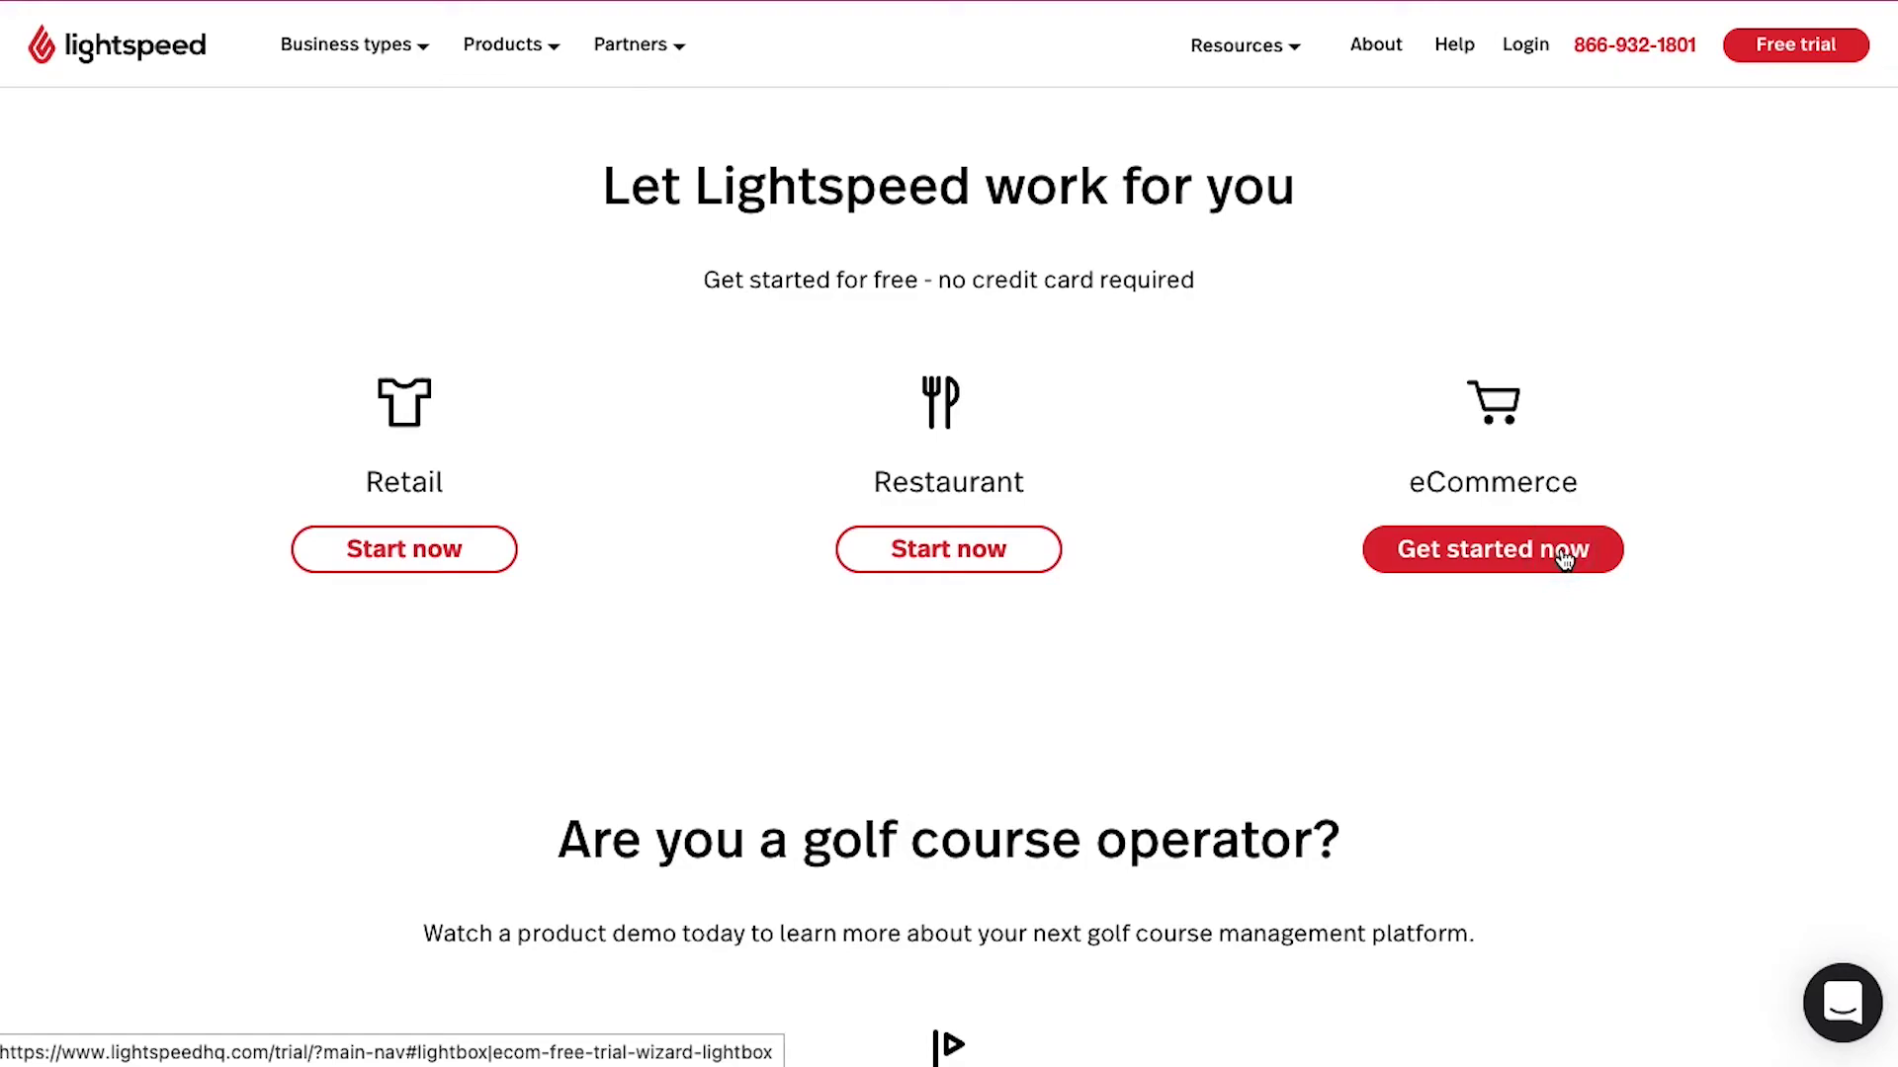
pyautogui.click(1563, 560)
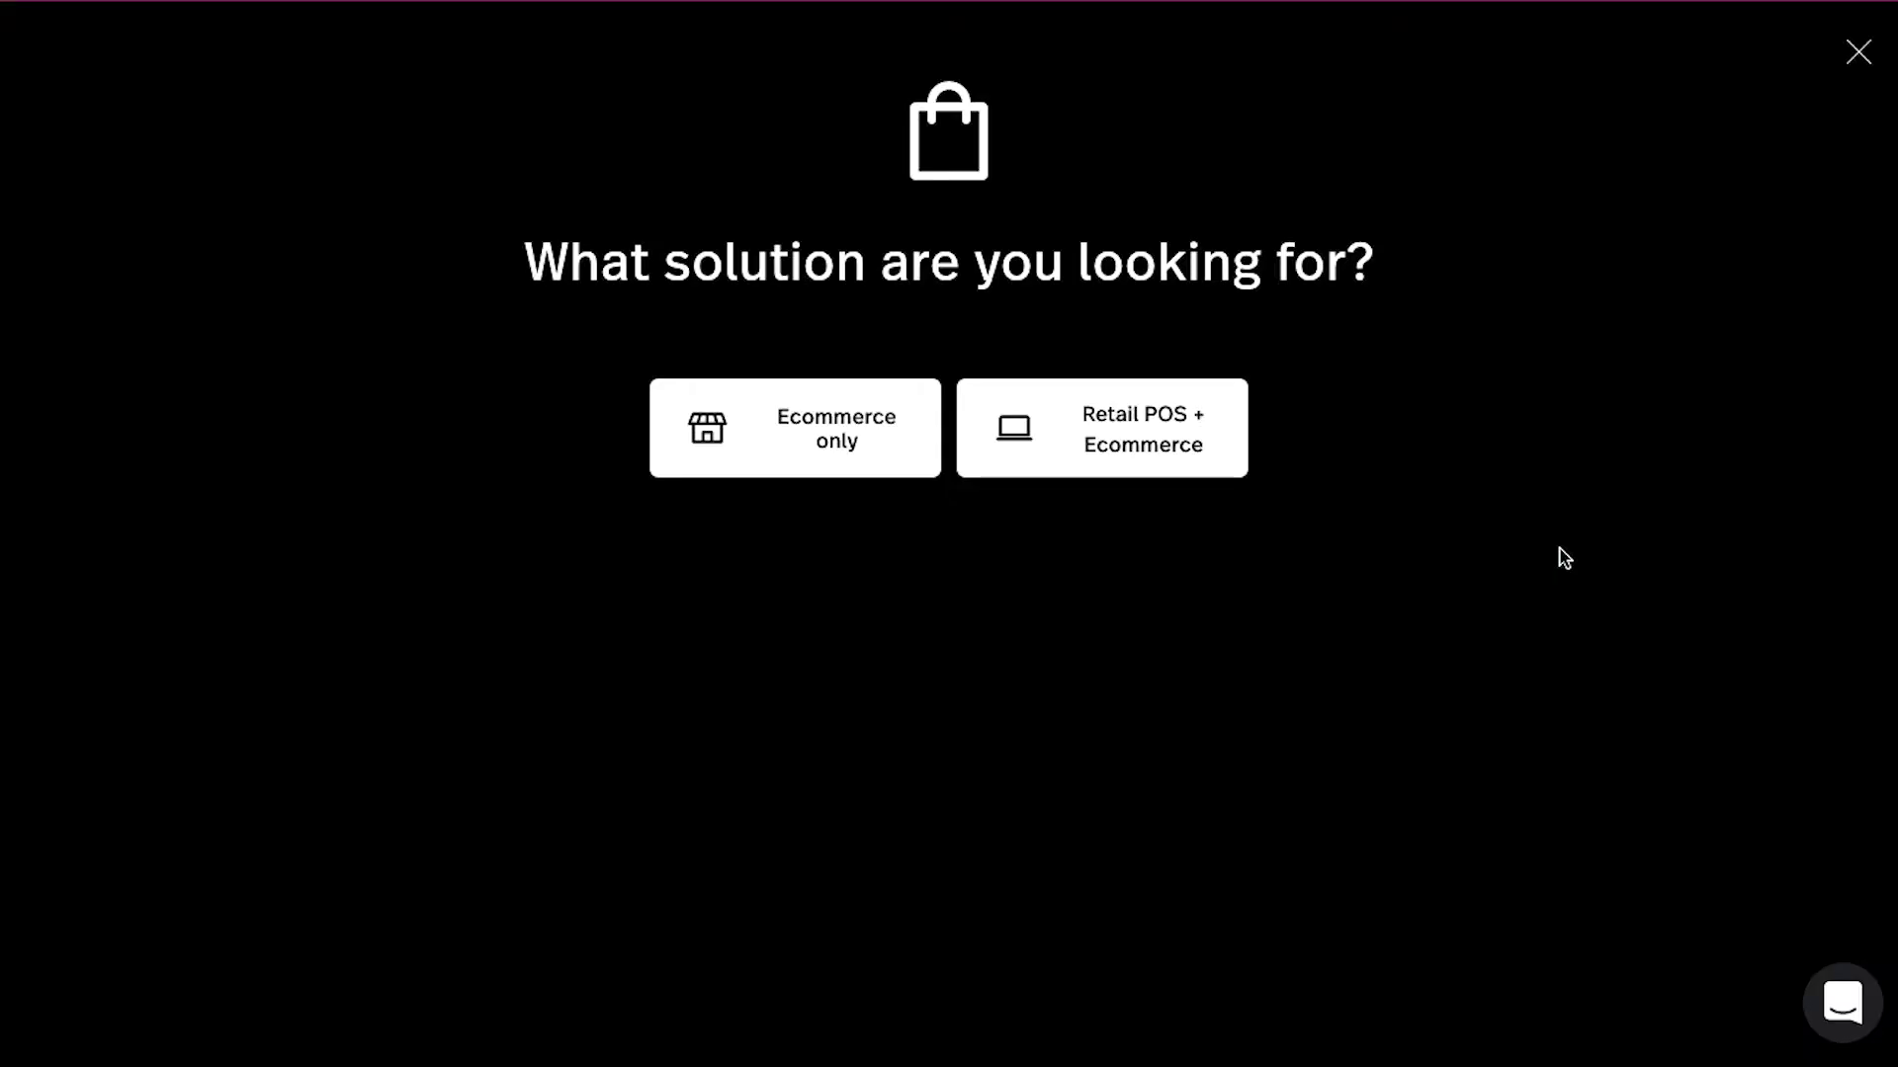
# - Choose Retail POS + Ecommerce and select Jewelry & Accessories as what the store sells
pyautogui.press('Tab')
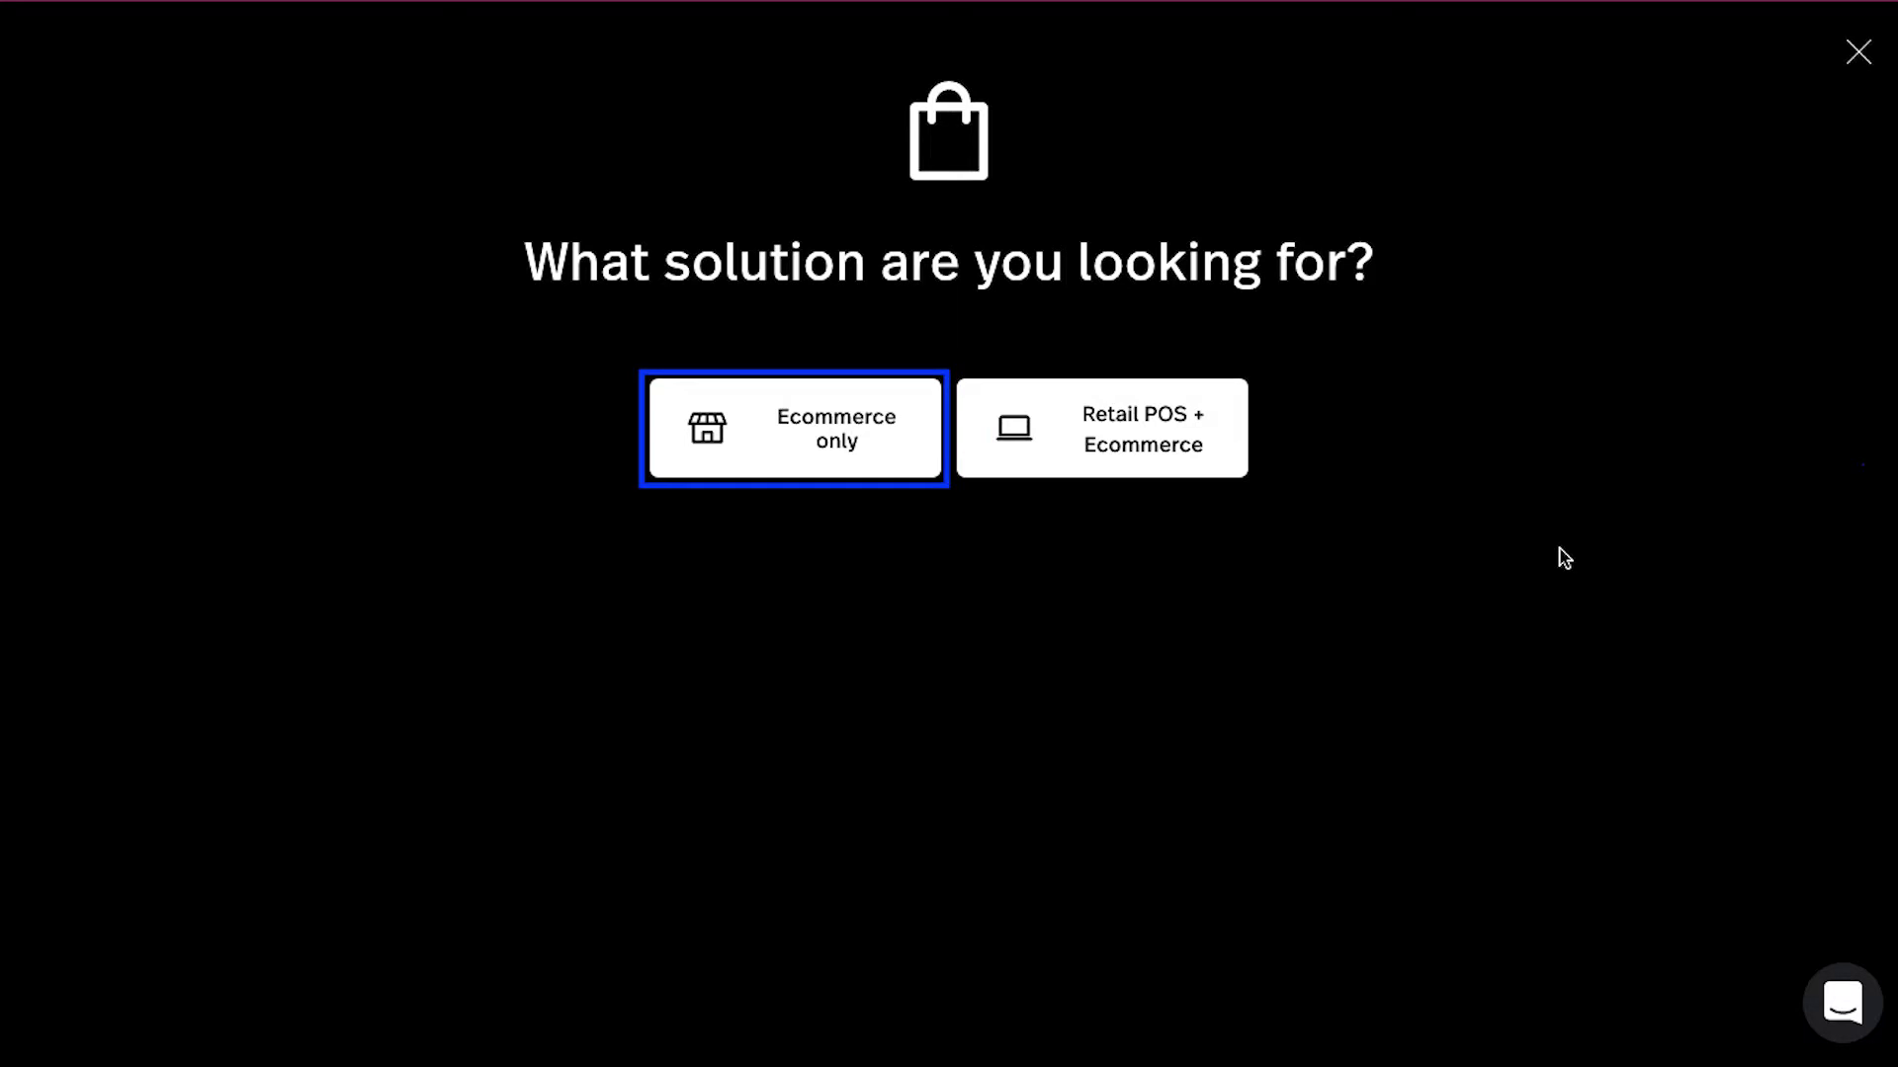
pyautogui.press('Tab')
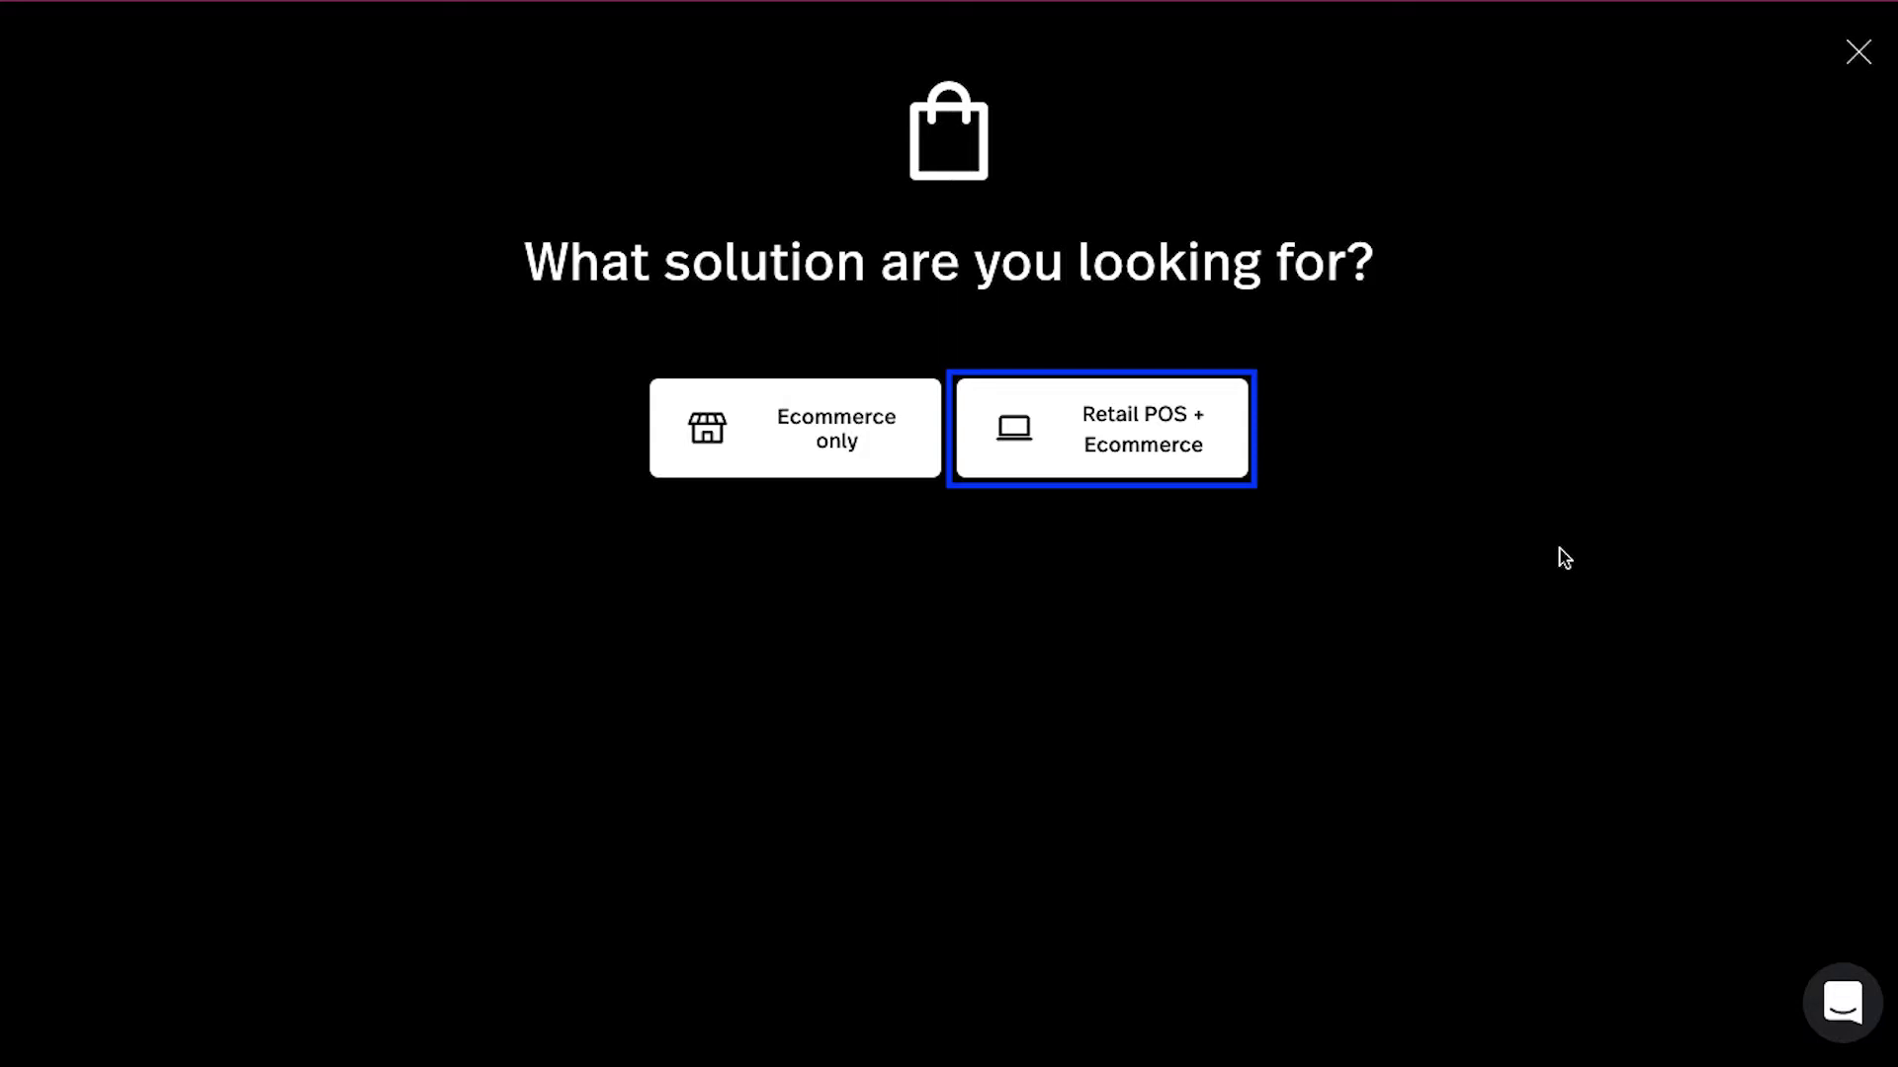
pyautogui.click(1199, 454)
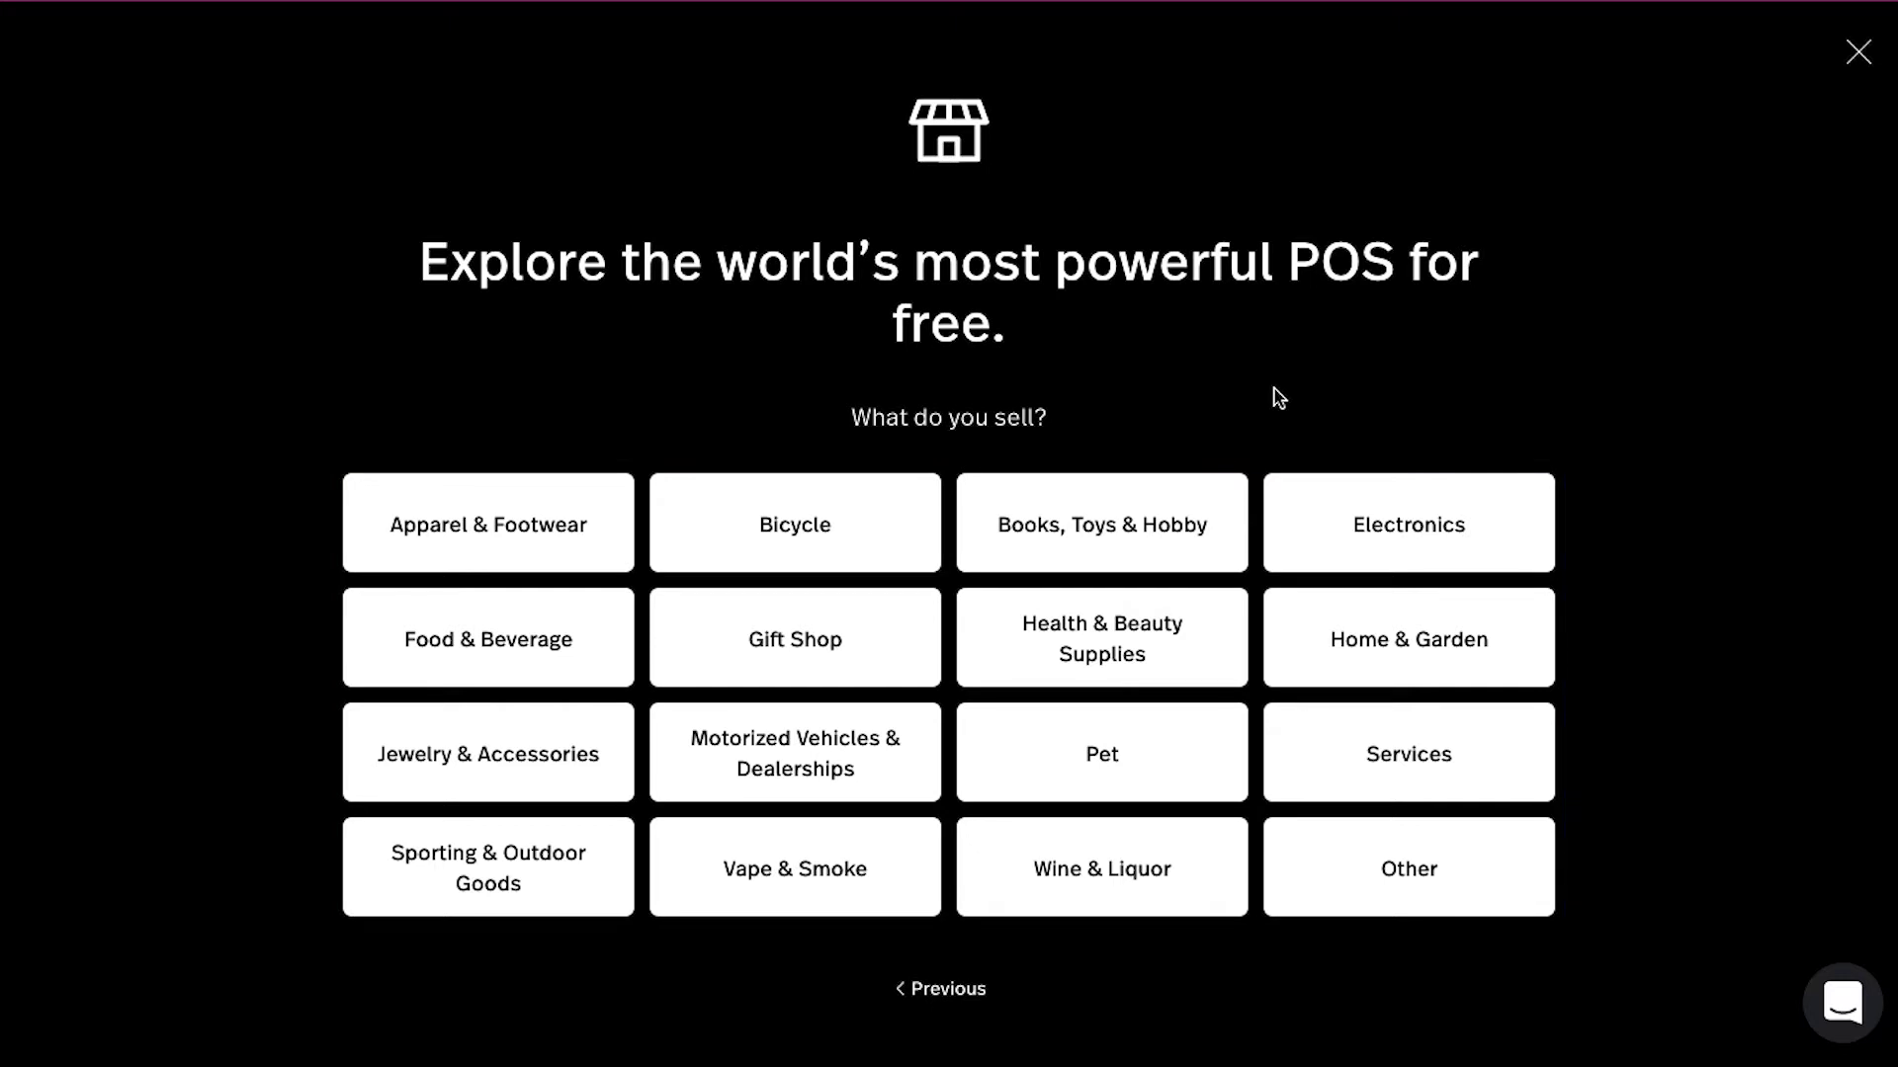
pyautogui.press('Tab')
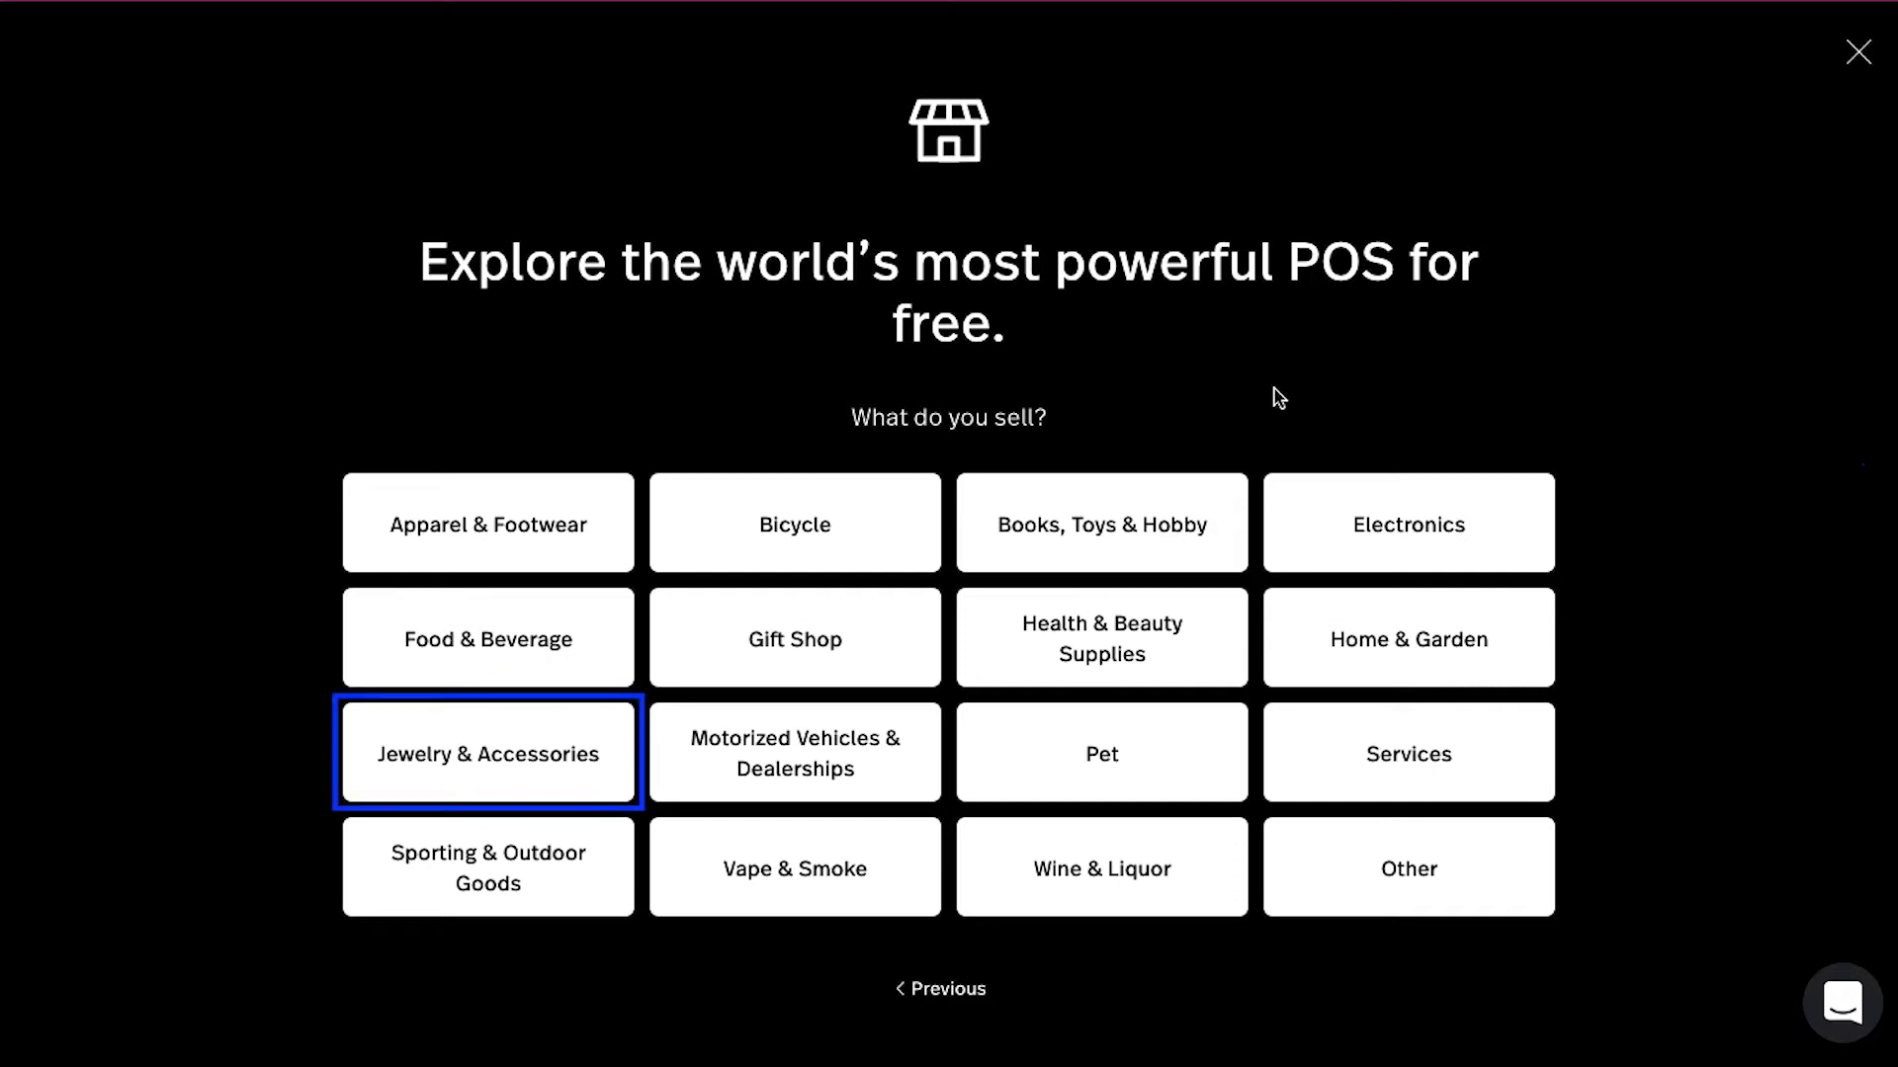
pyautogui.press('Return')
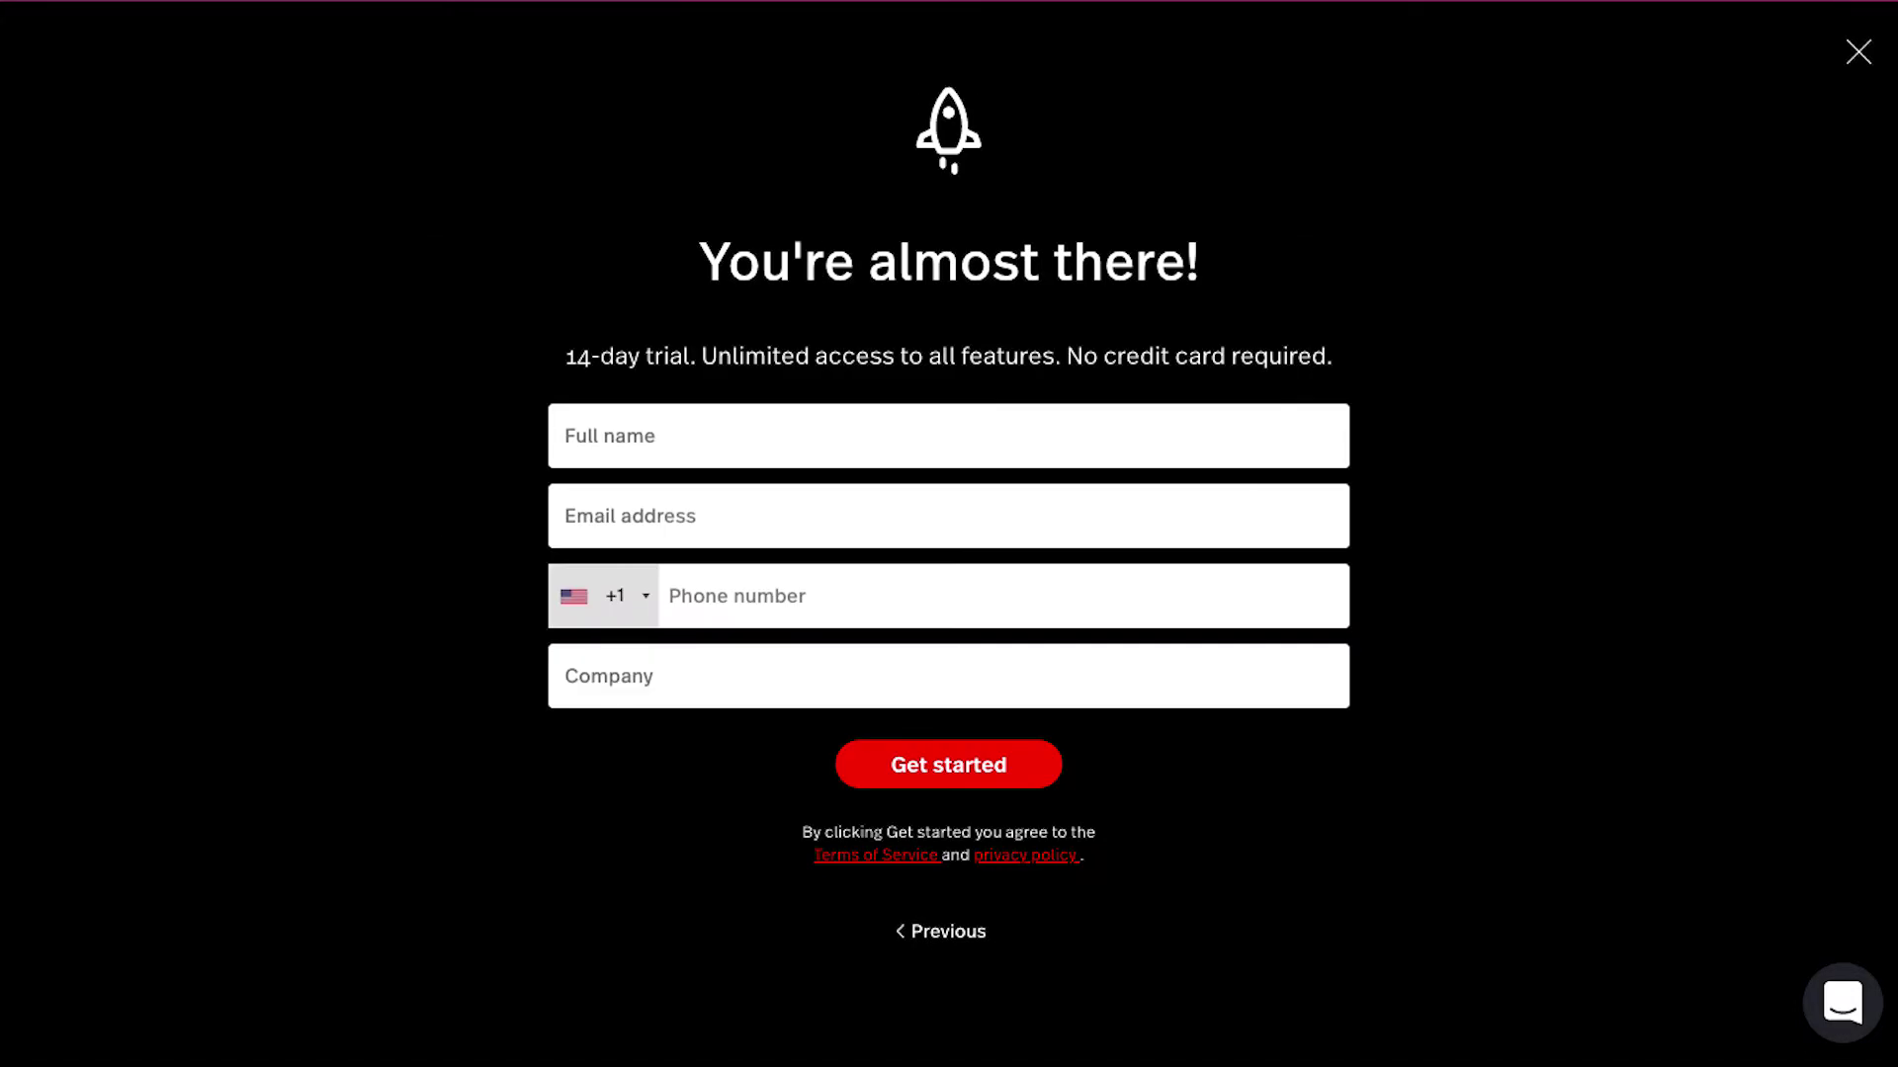
# - Fill in your full name, e-mail, phone number and company, then submit the trial form
pyautogui.press('Tab')
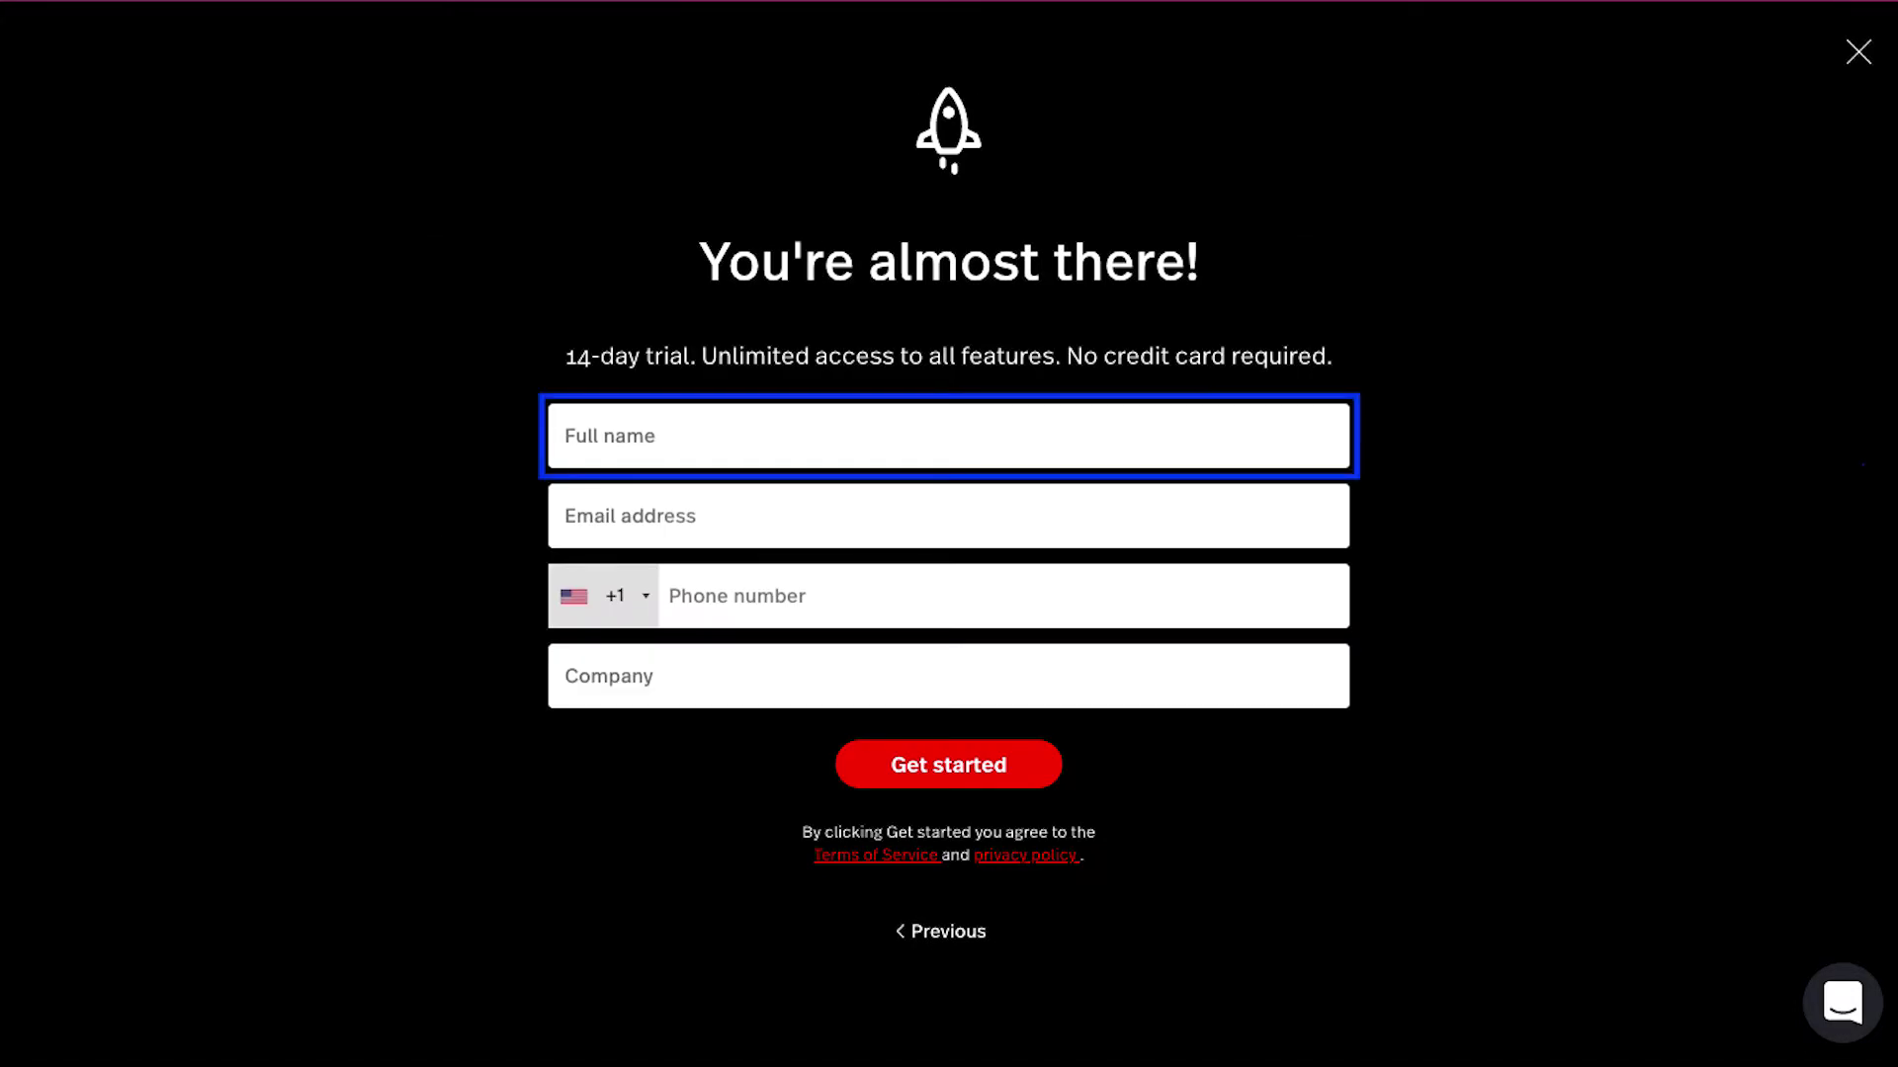
pyautogui.press('Tab')
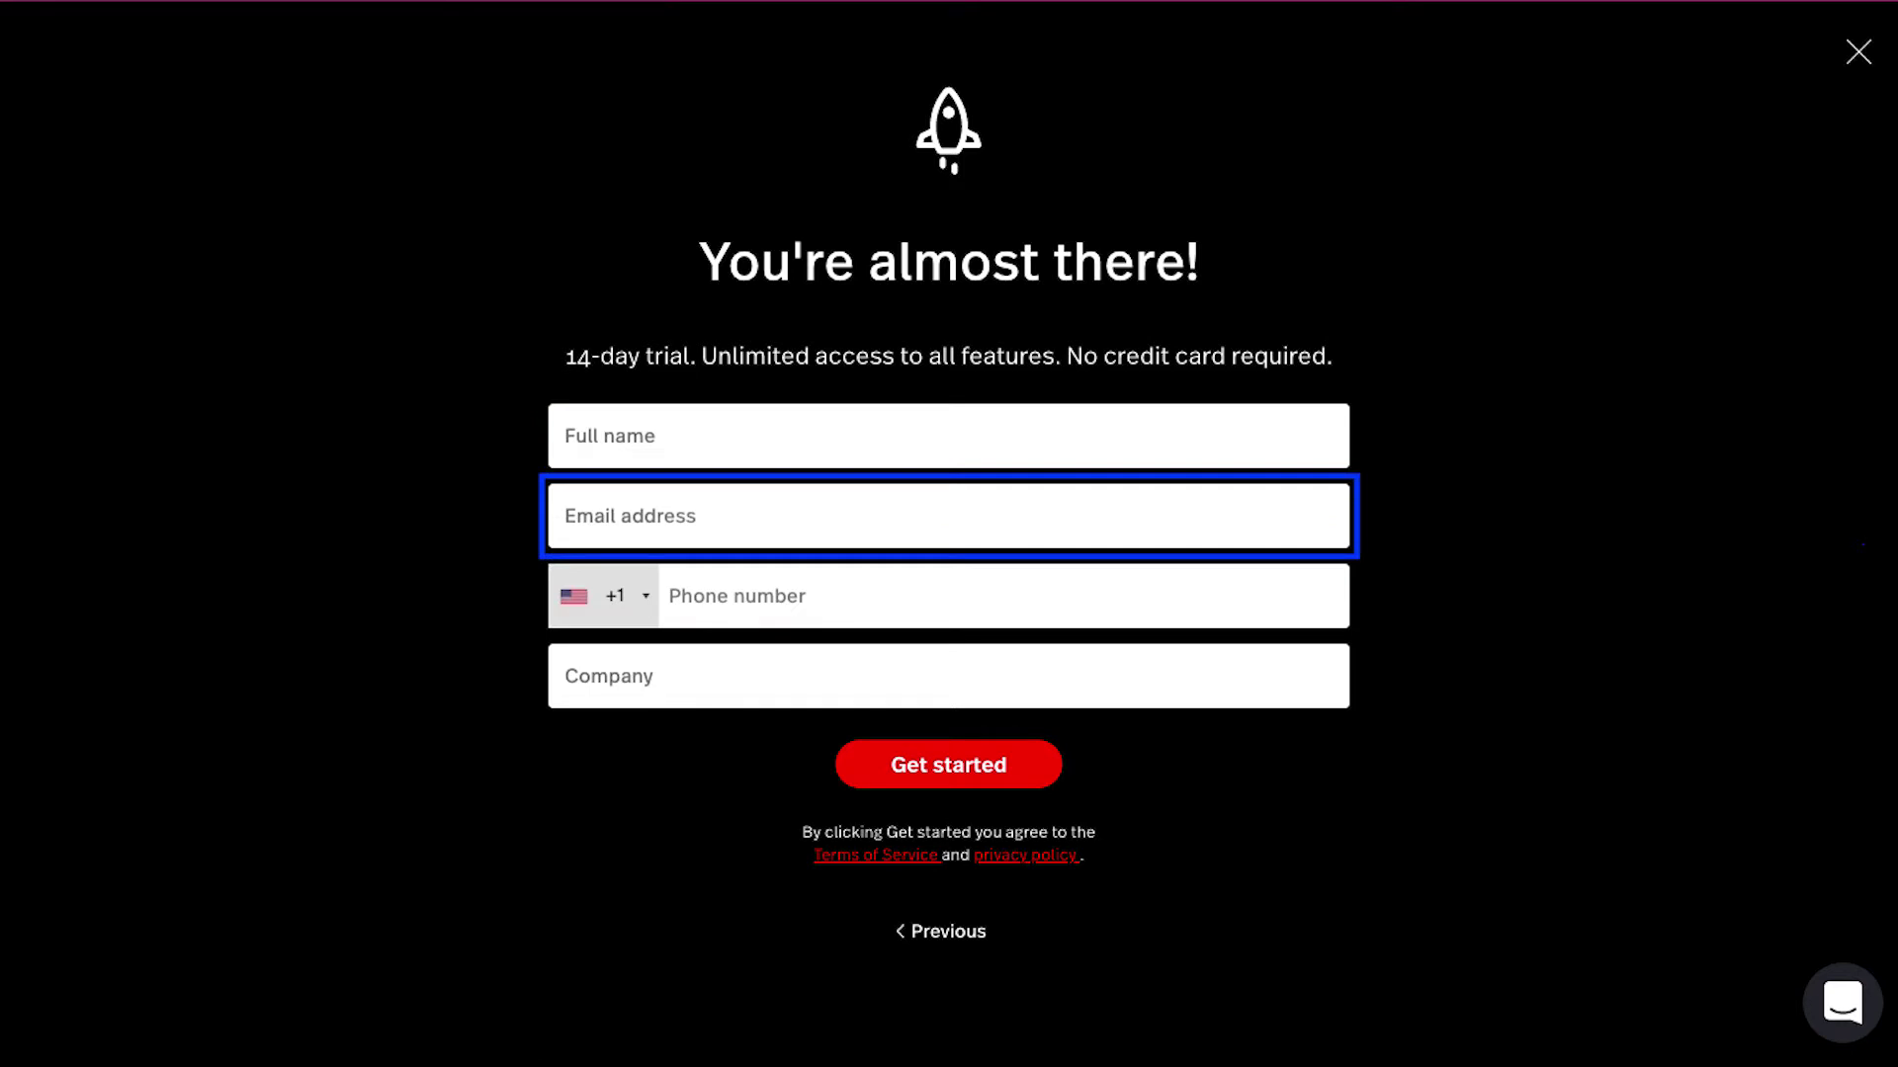
pyautogui.press('Tab')
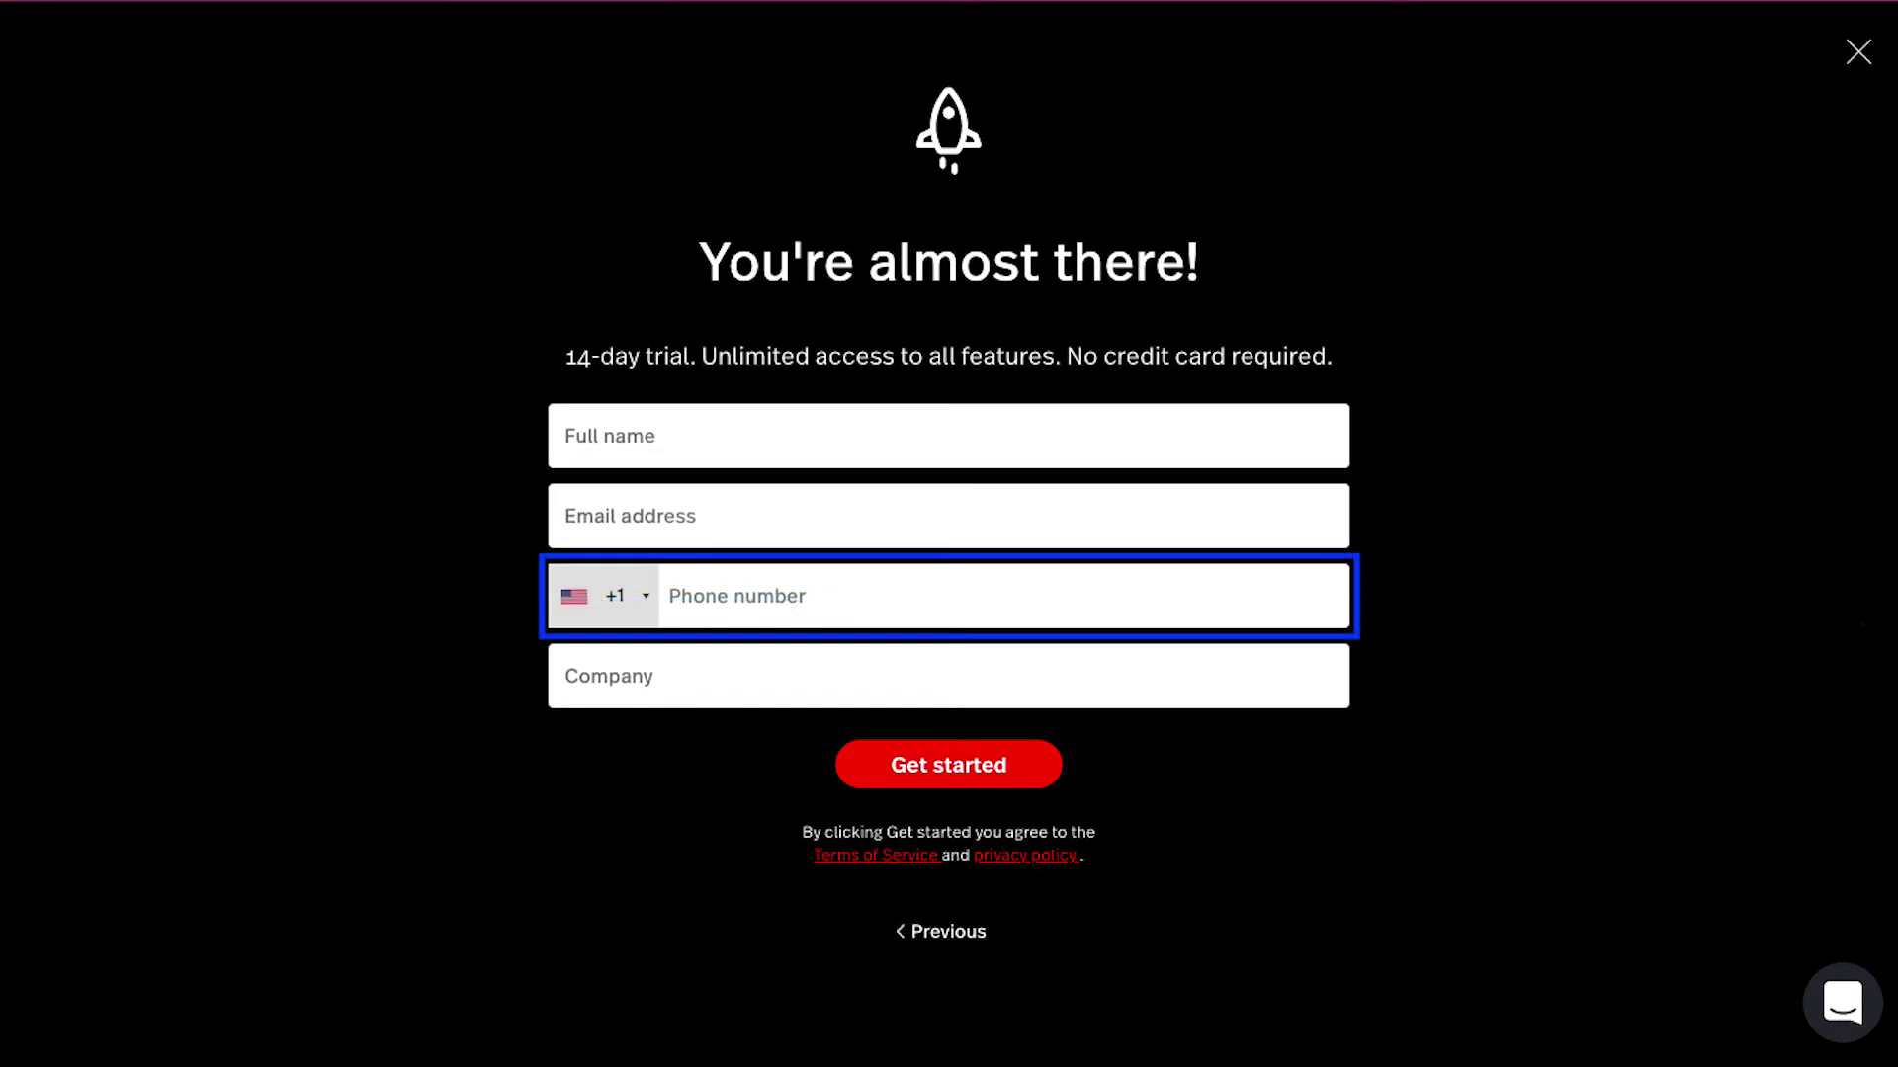
pyautogui.press('Tab')
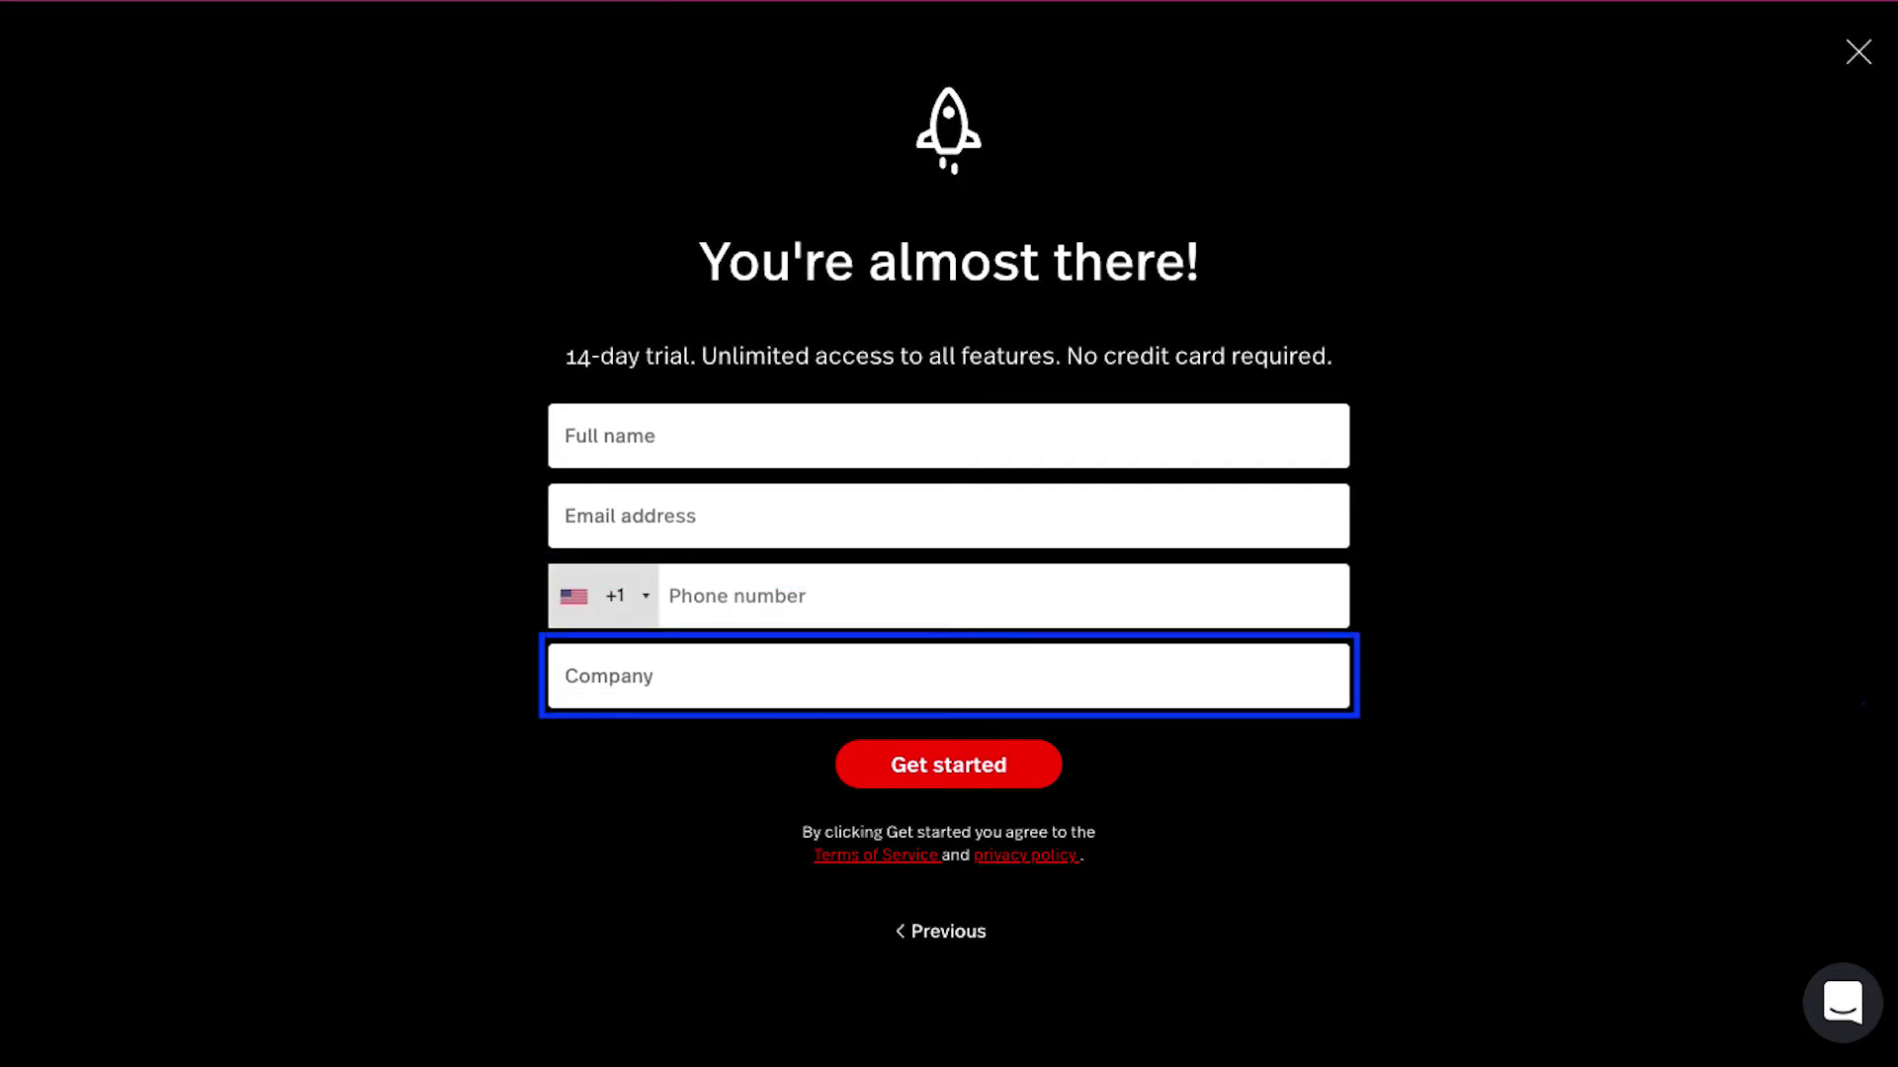
pyautogui.click(1415, 560)
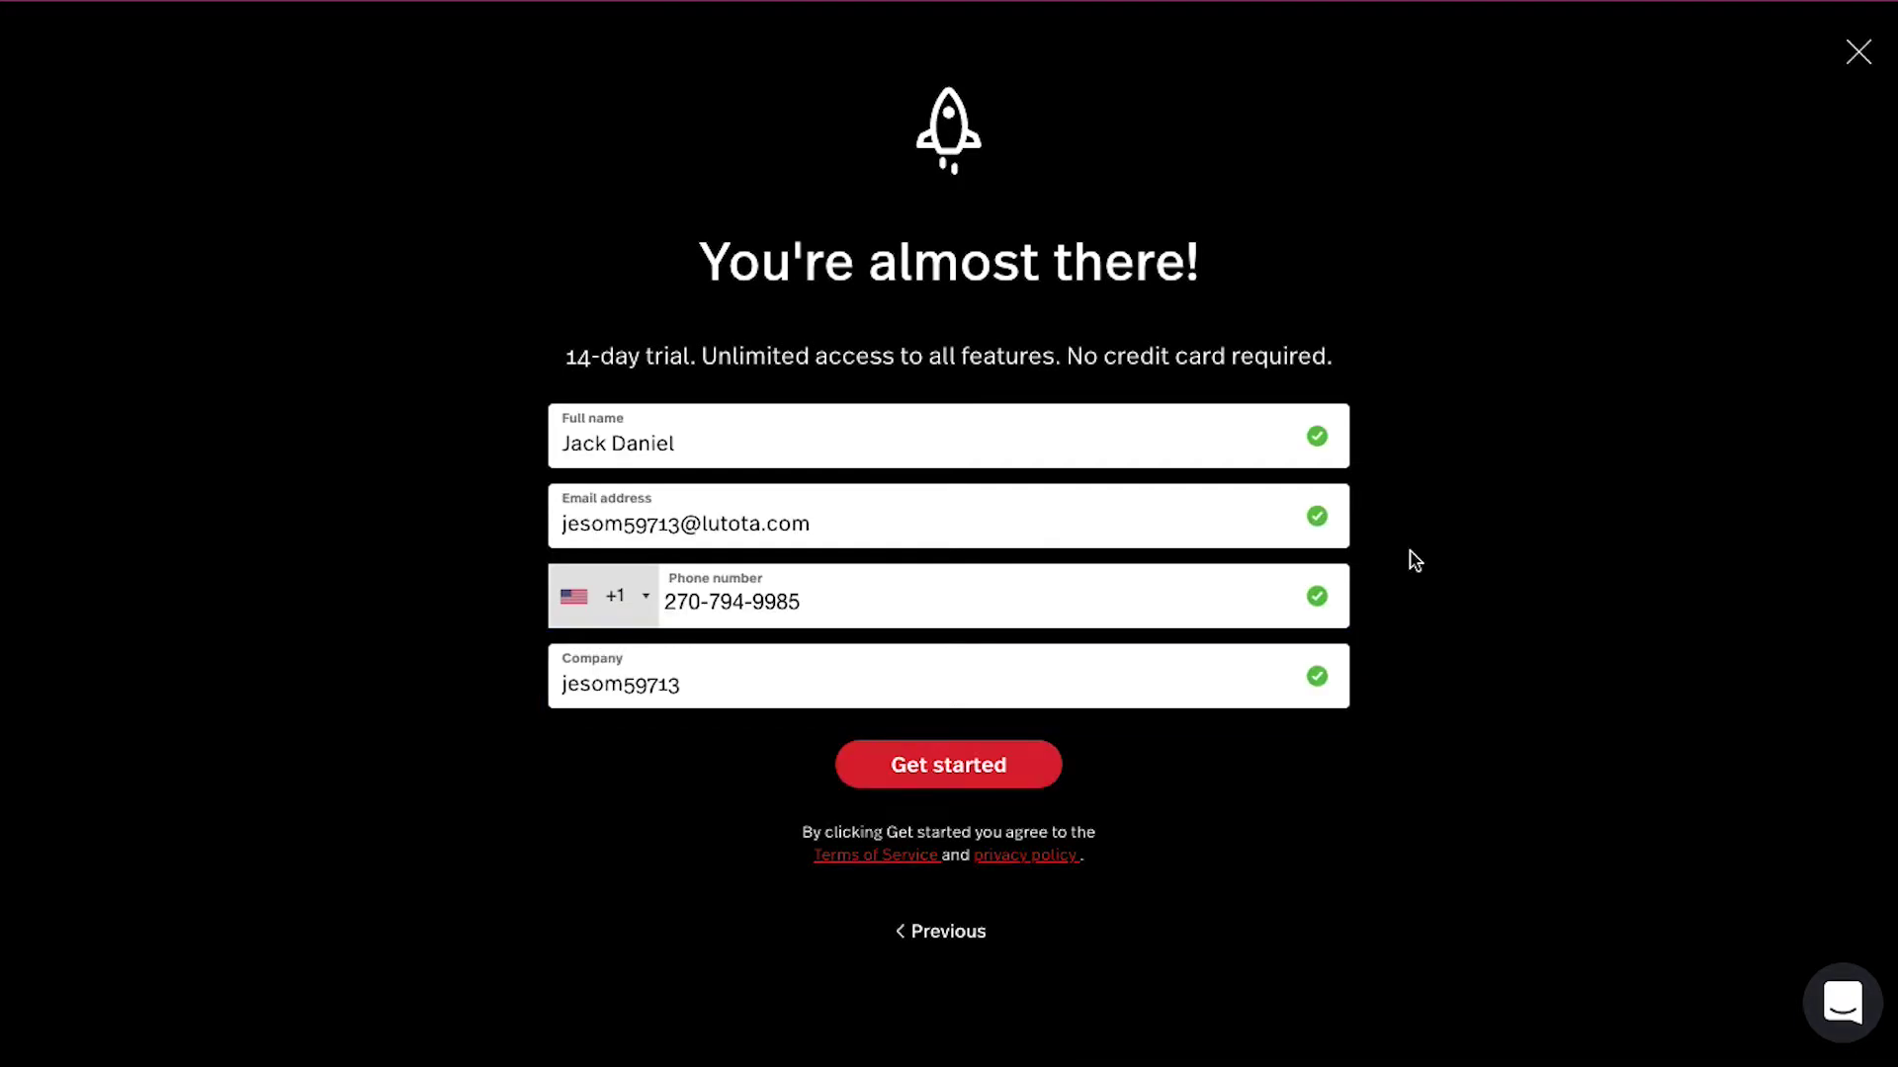
pyautogui.press('Tab')
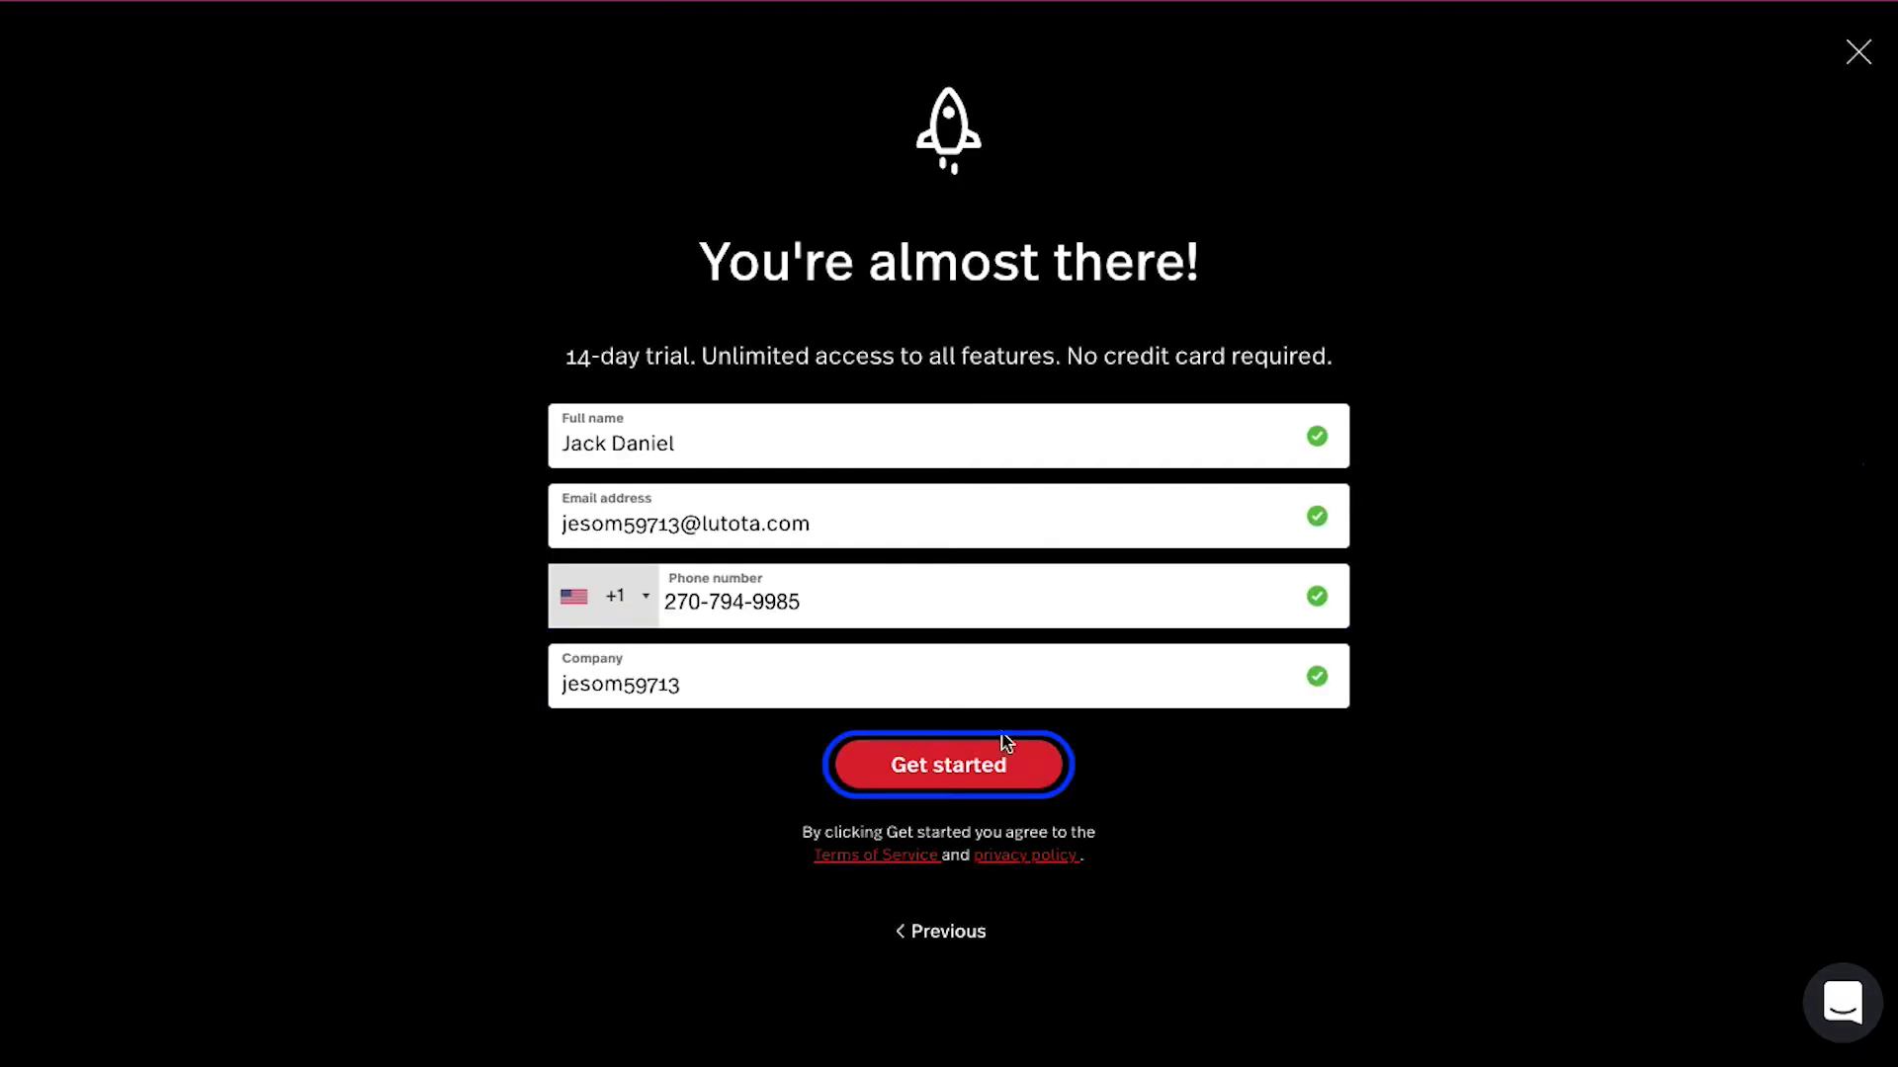
pyautogui.click(1003, 779)
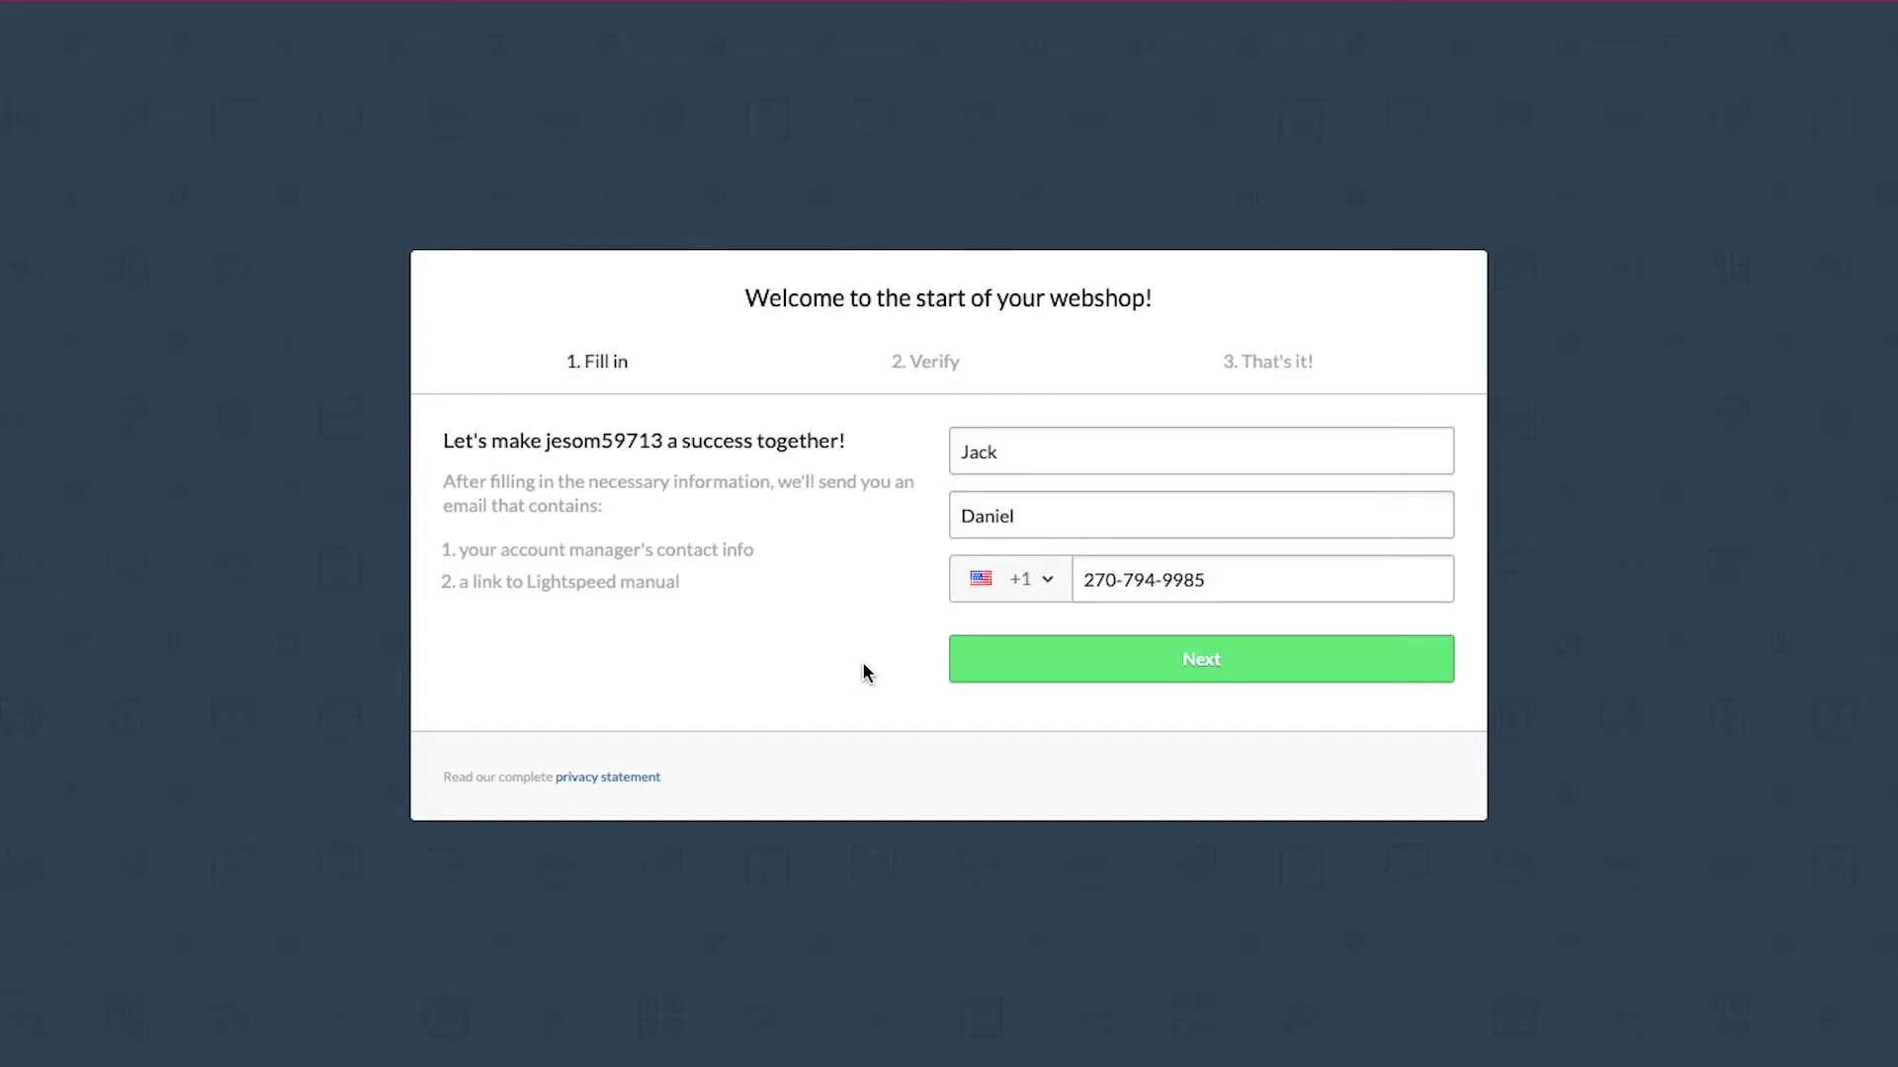
# - Enter and submit the e-mailed verification code
pyautogui.press('Tab')
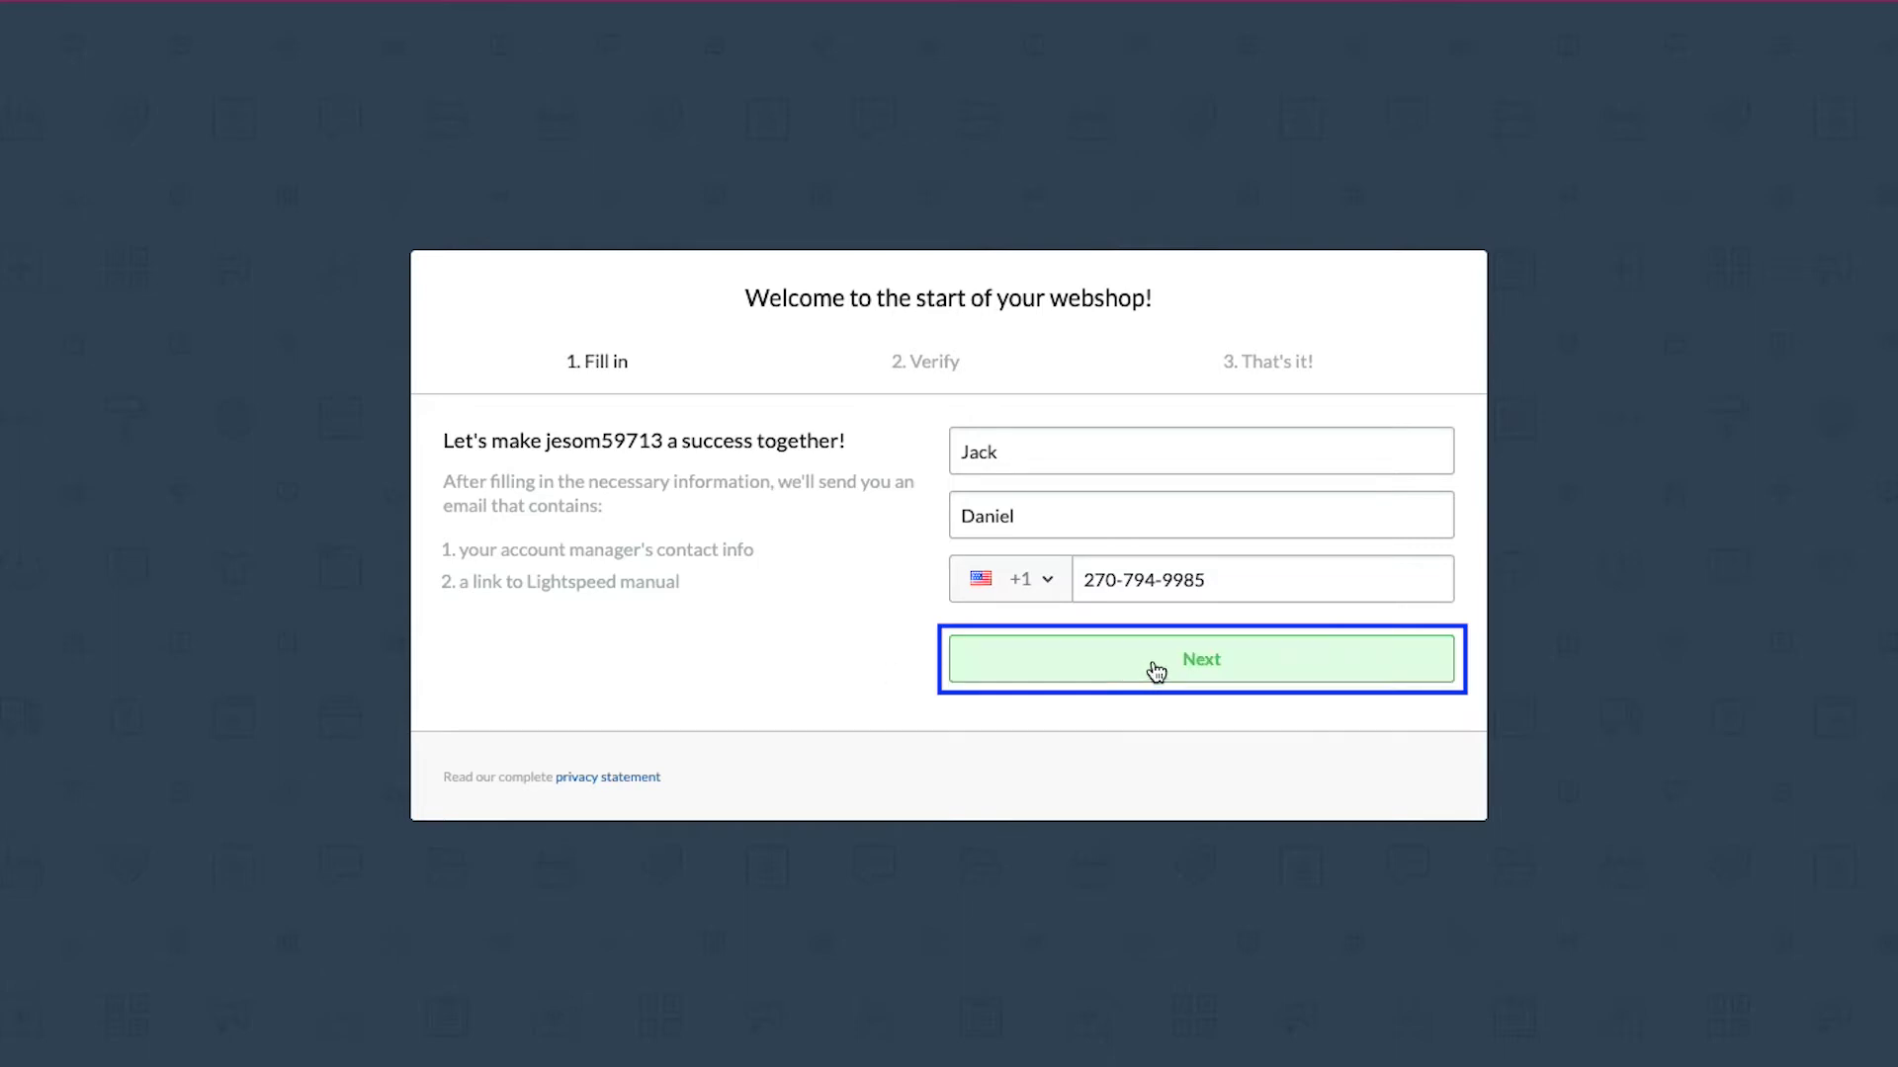
pyautogui.click(1157, 672)
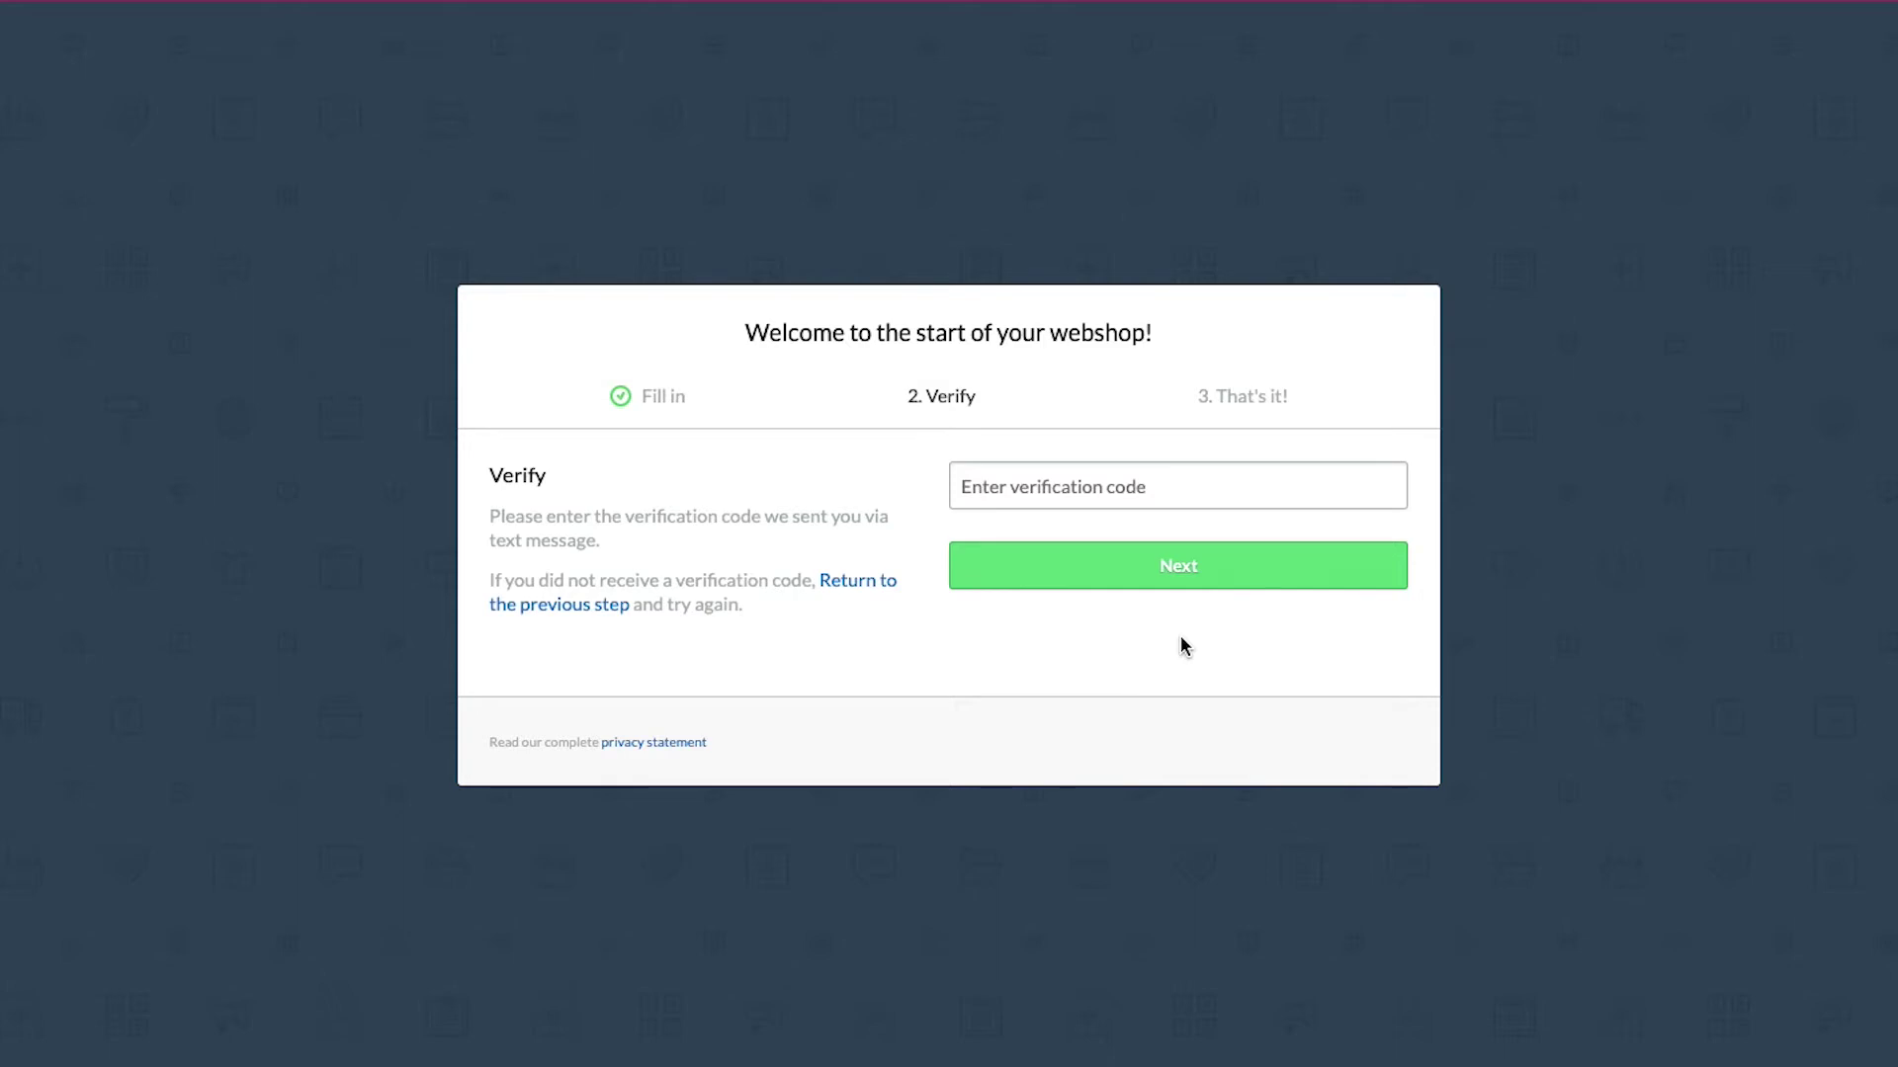
pyautogui.click(1101, 485)
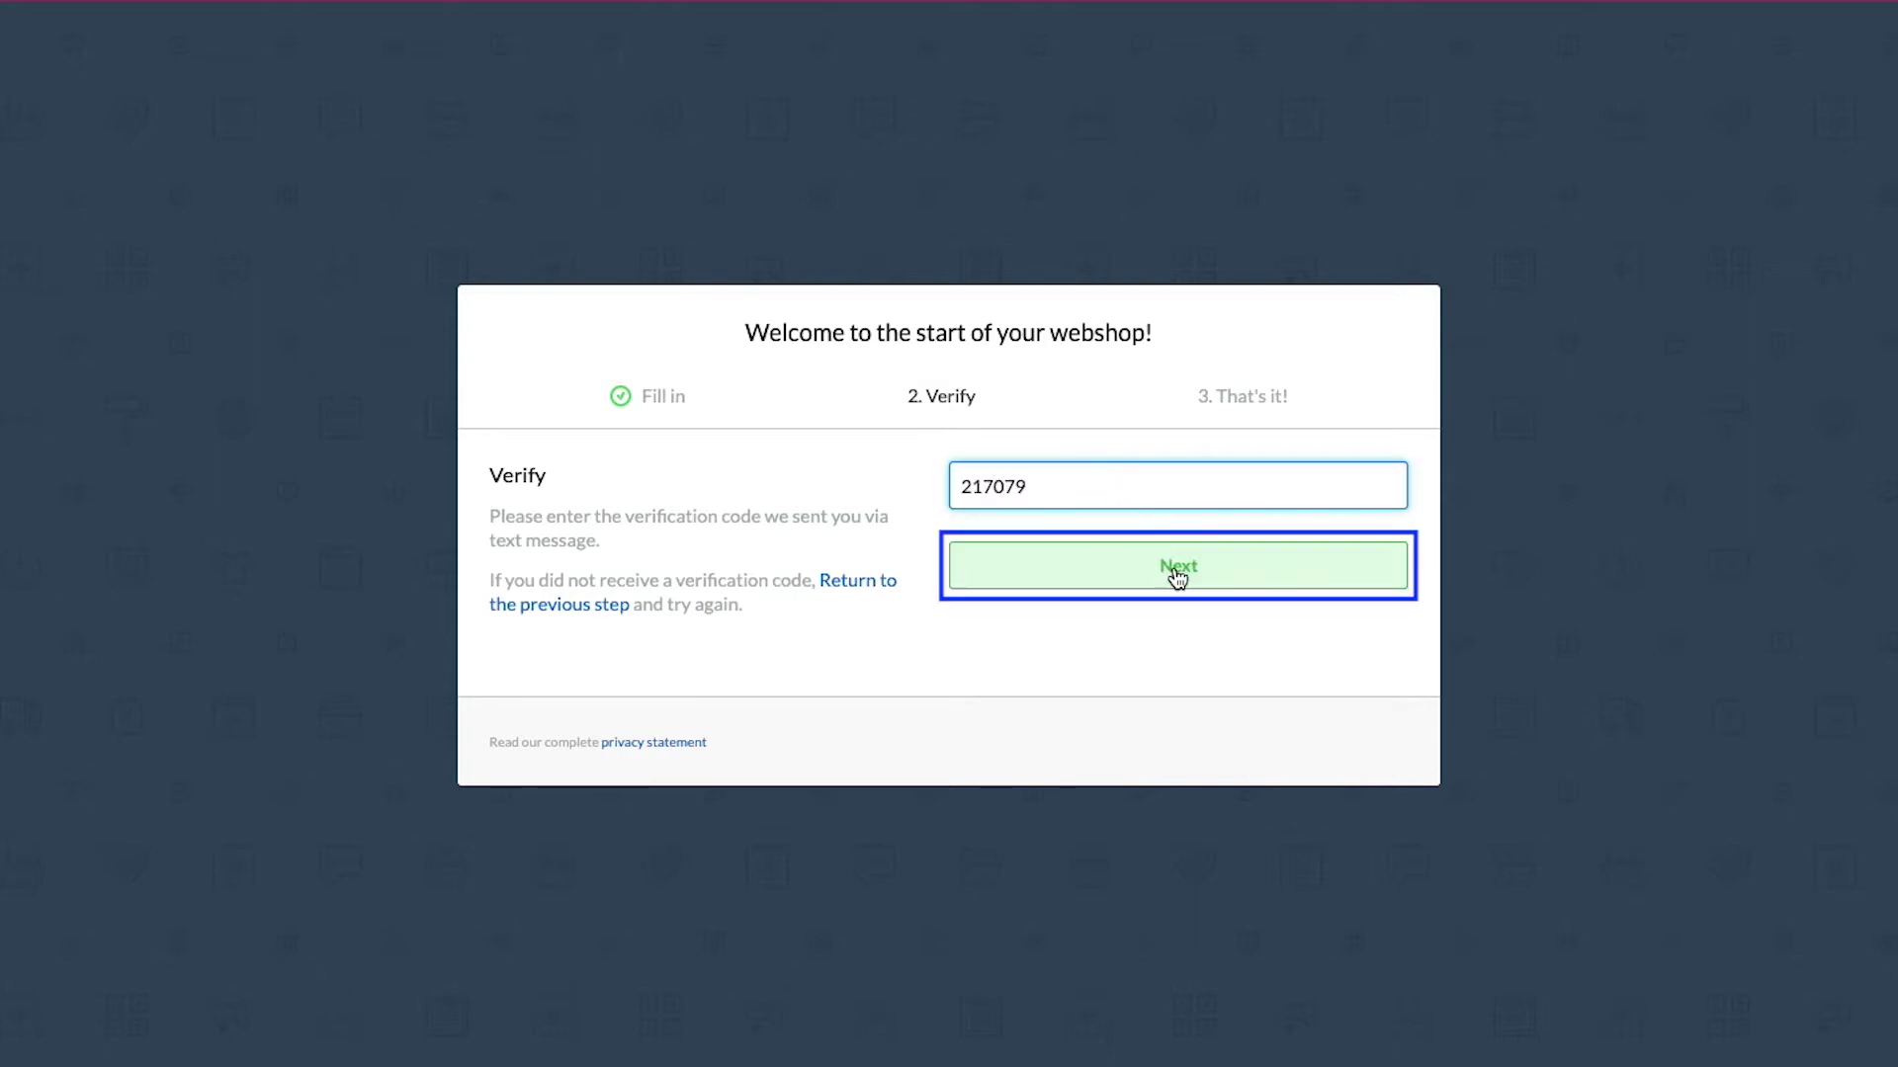
pyautogui.click(1179, 575)
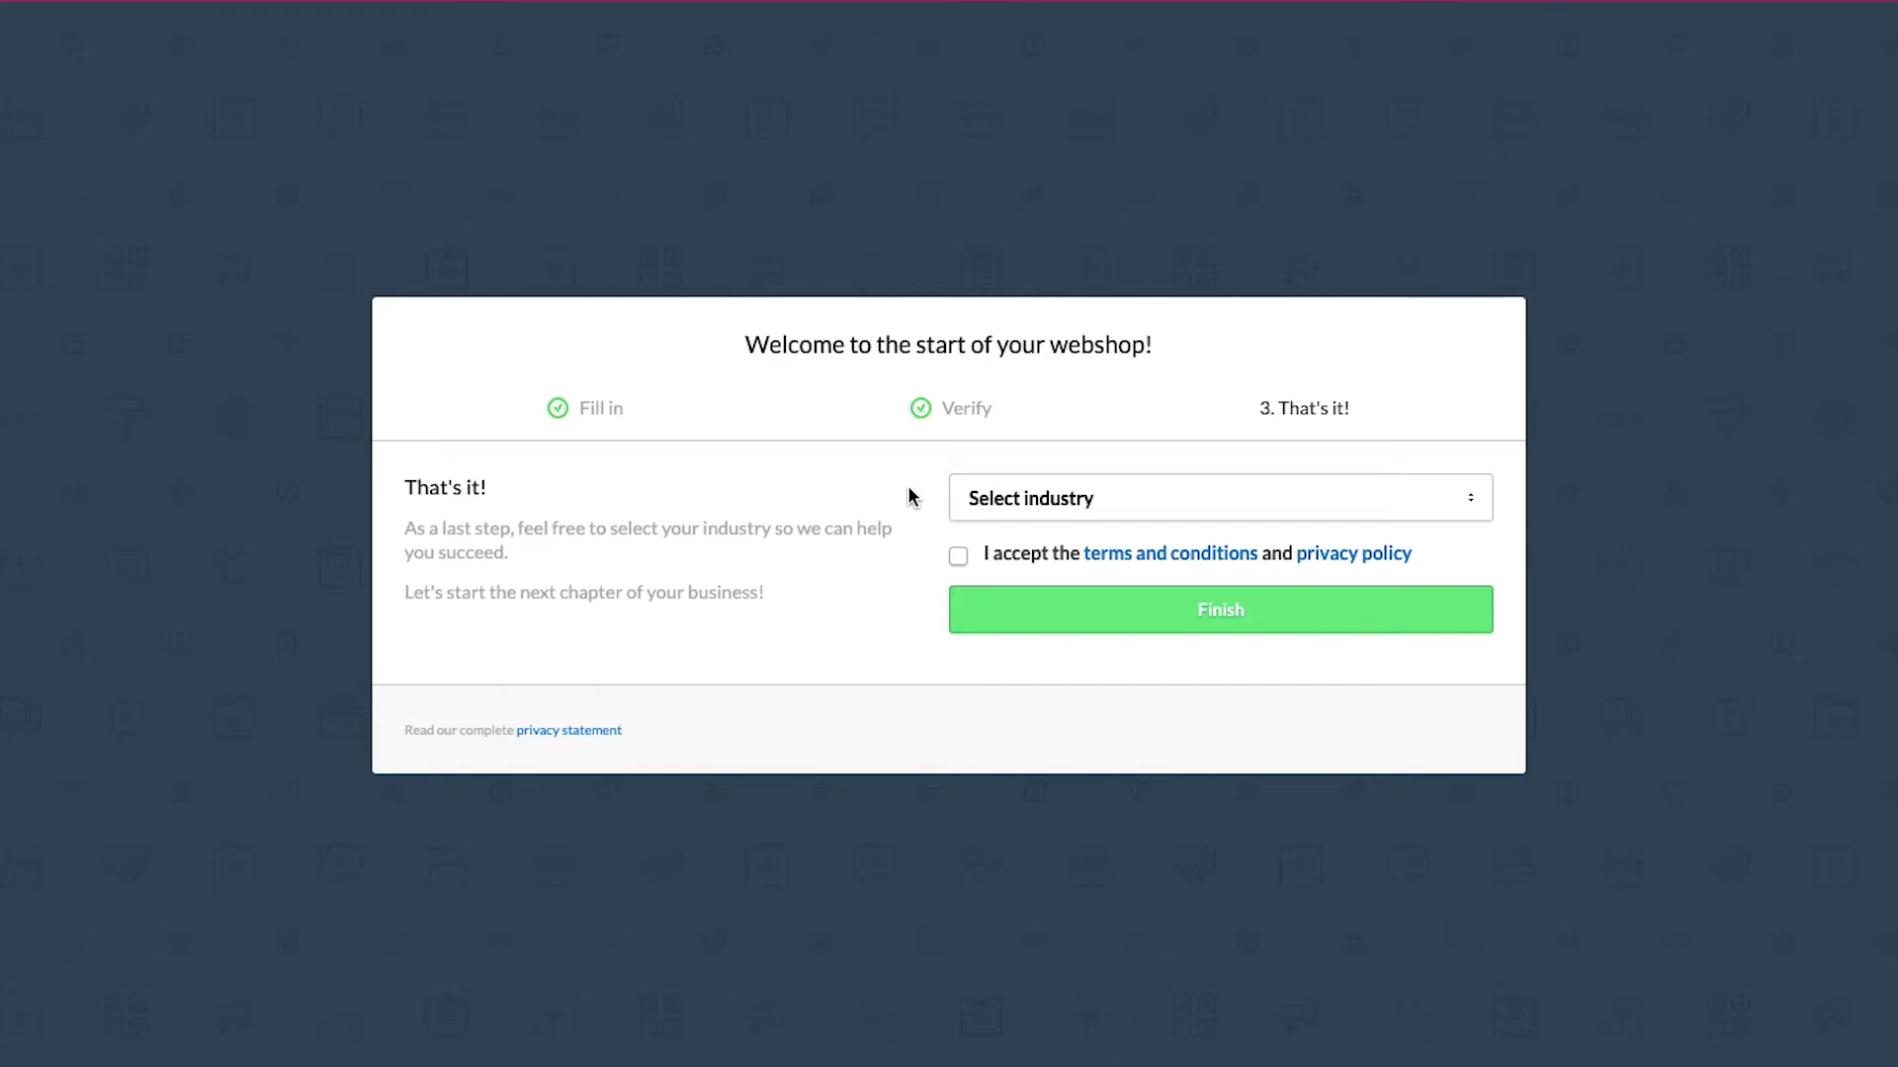
# - Pick Jewelry & accessories as the industry, accept the terms, and finish the webshop signup
pyautogui.click(983, 500)
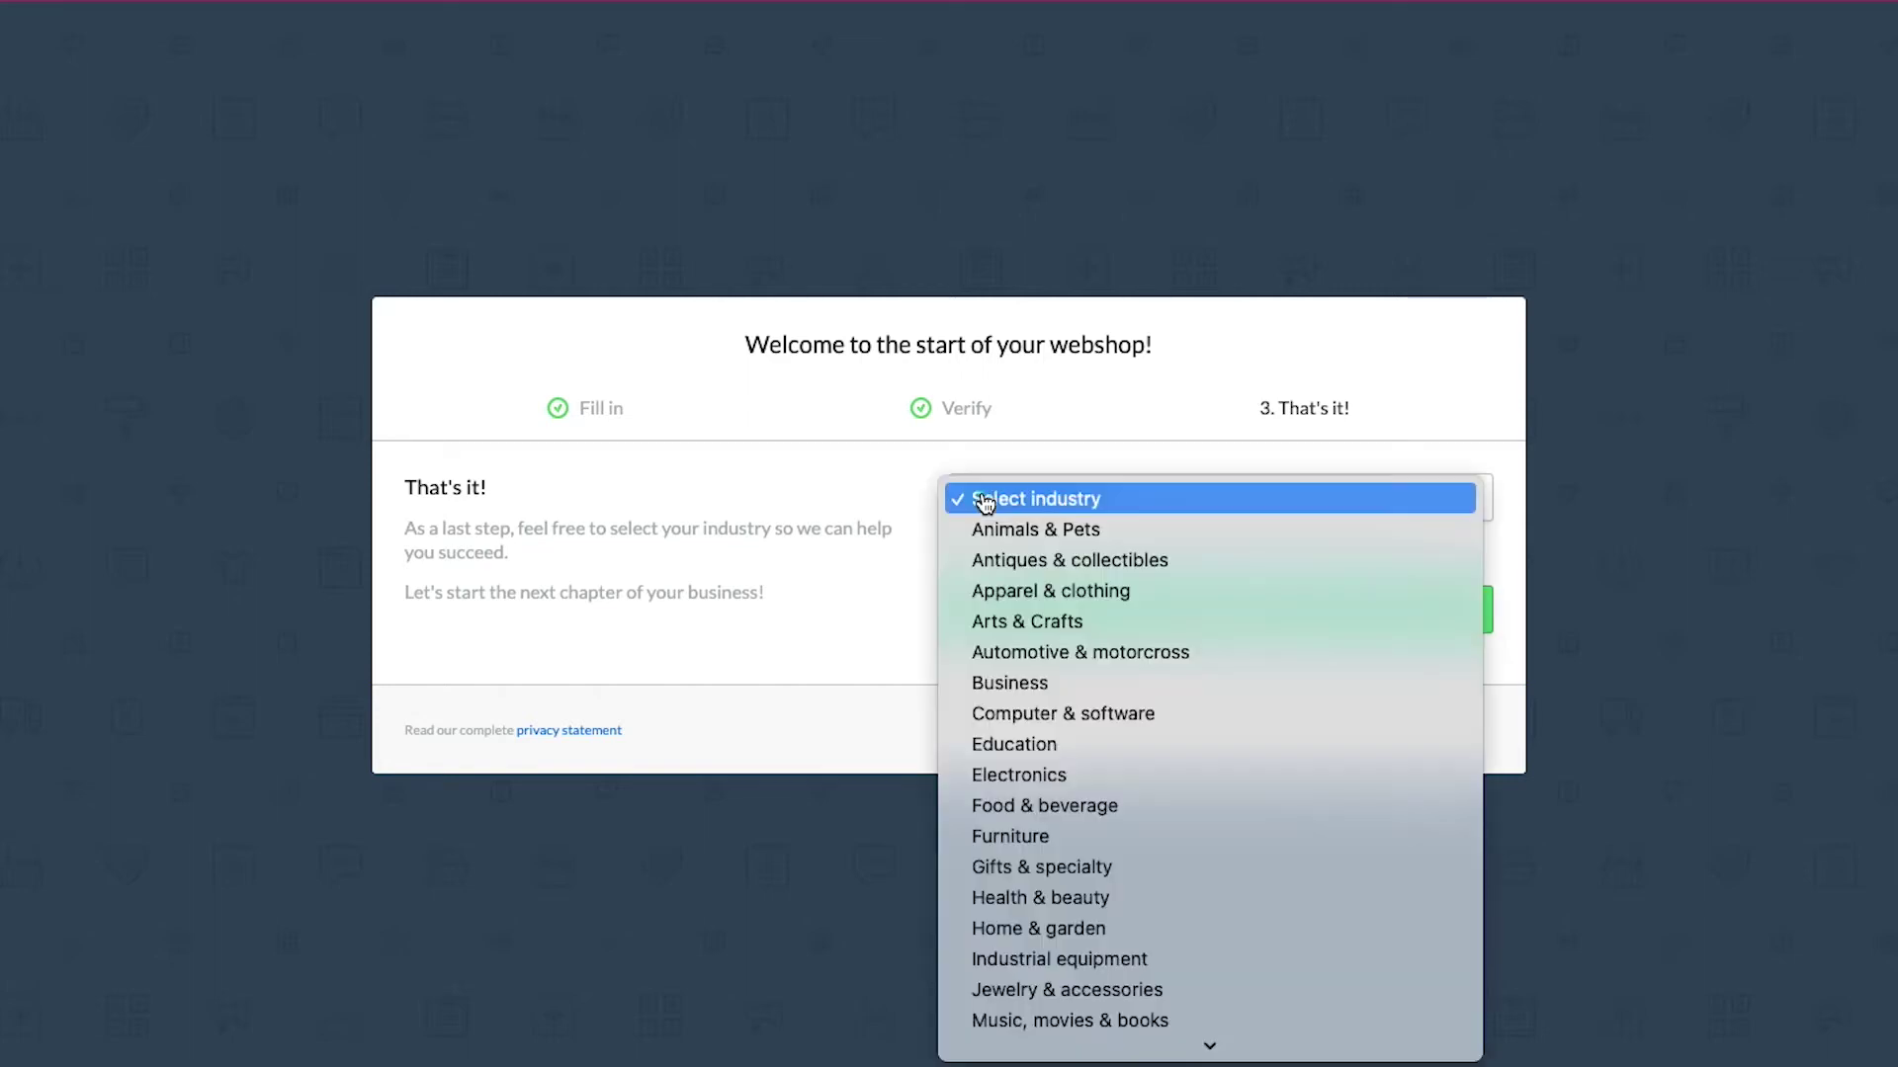
pyautogui.click(1295, 989)
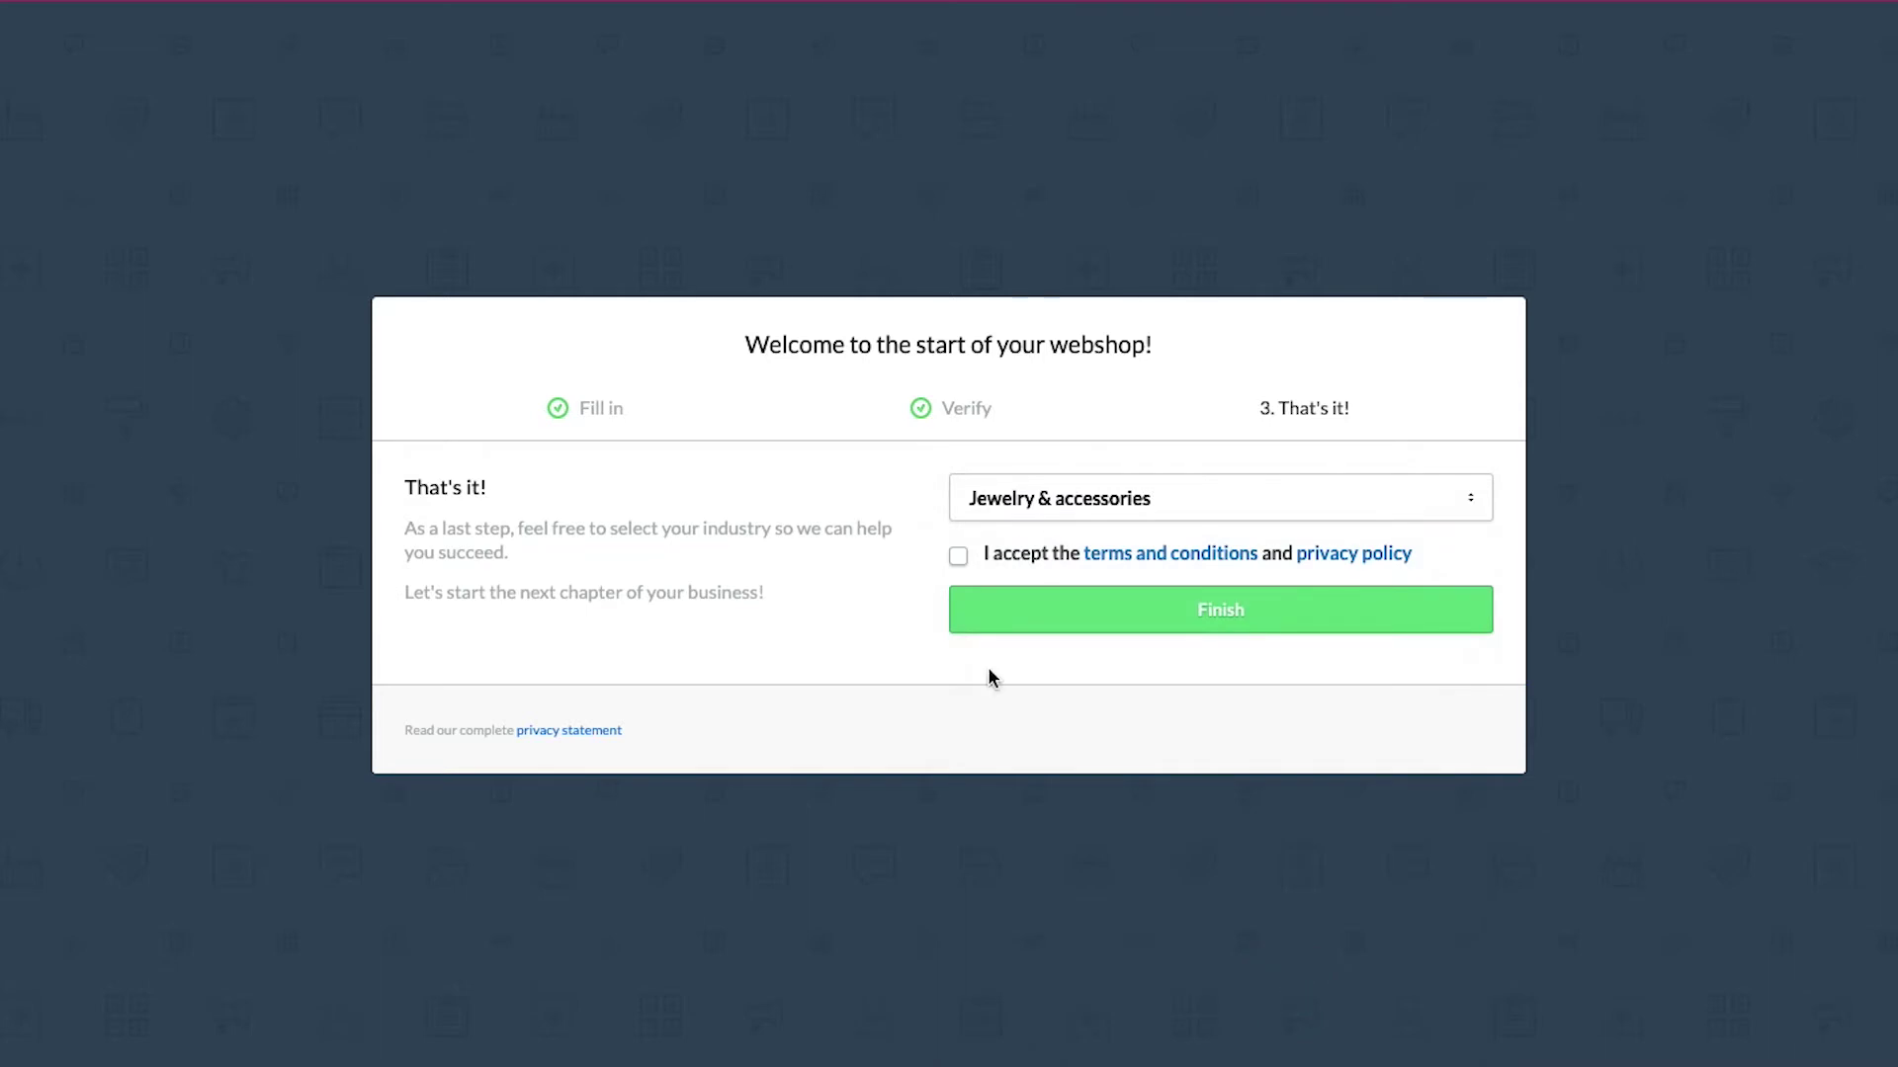
pyautogui.click(959, 558)
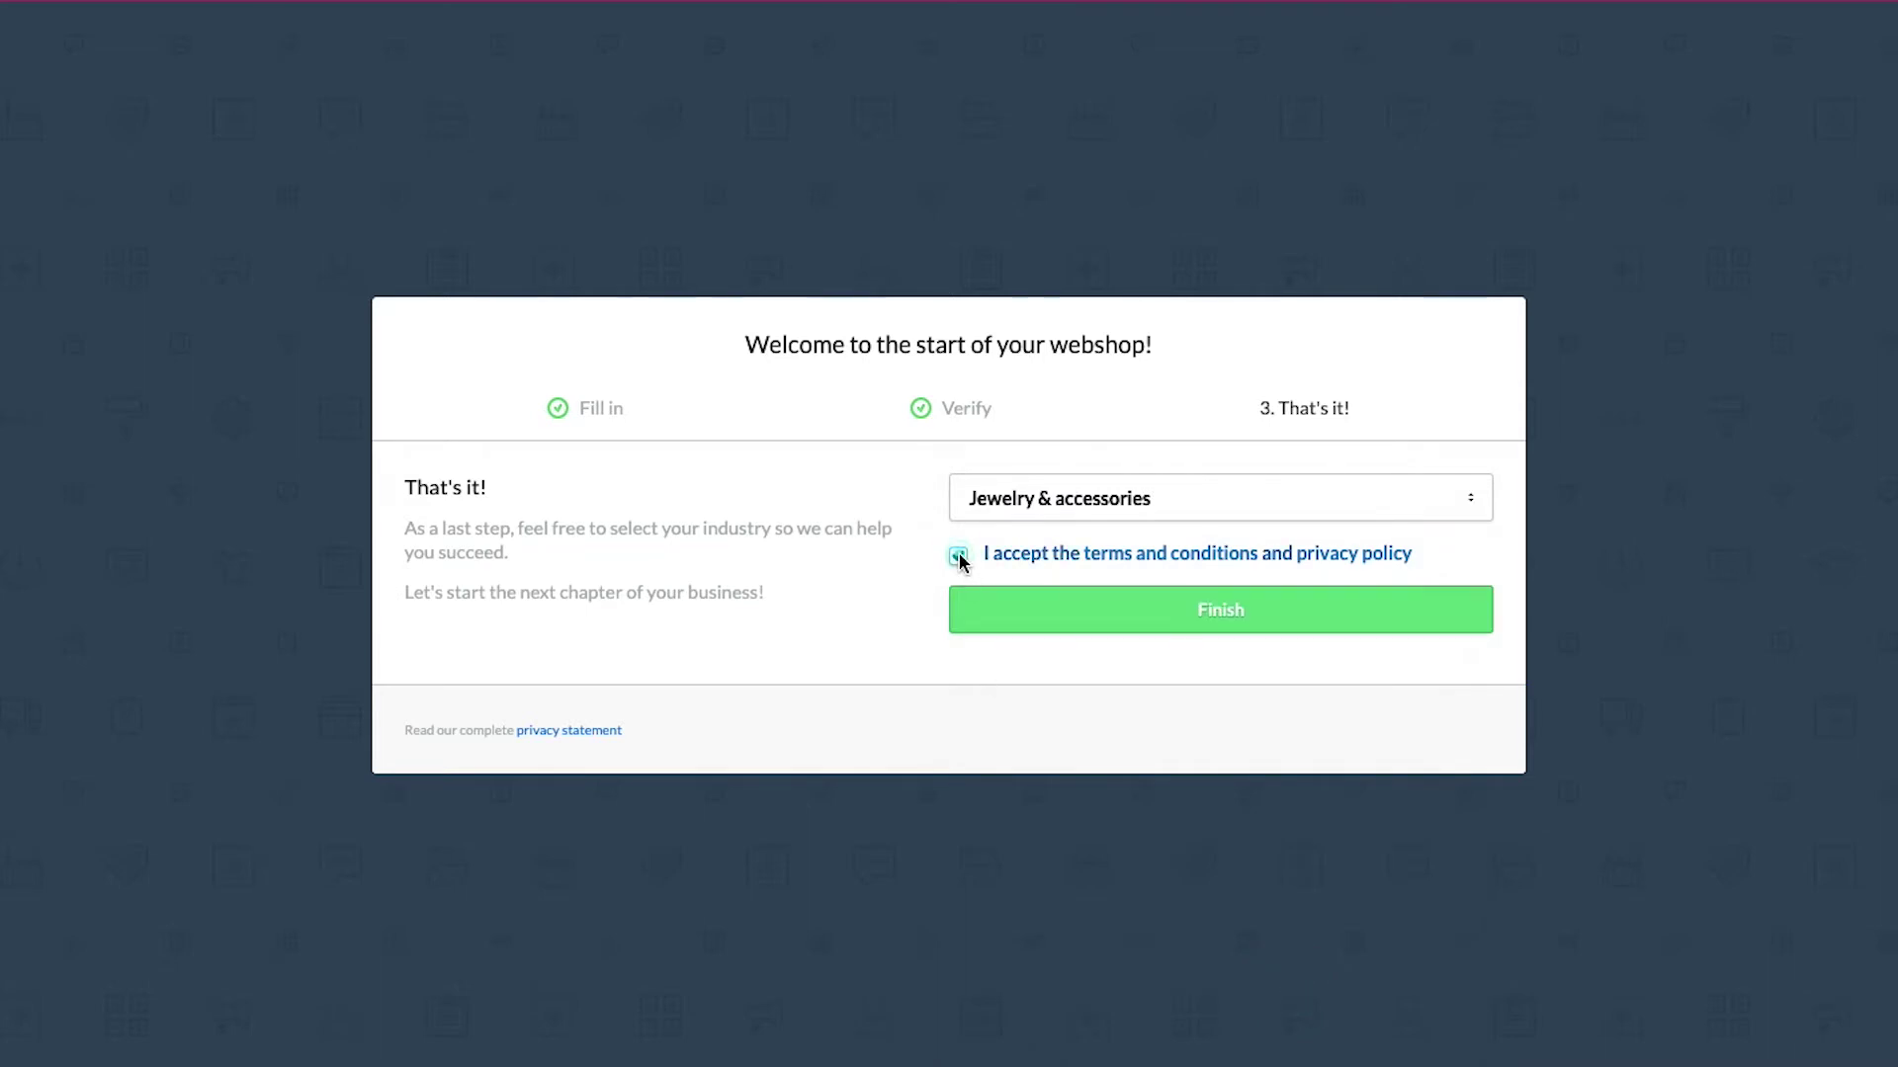
pyautogui.click(1127, 612)
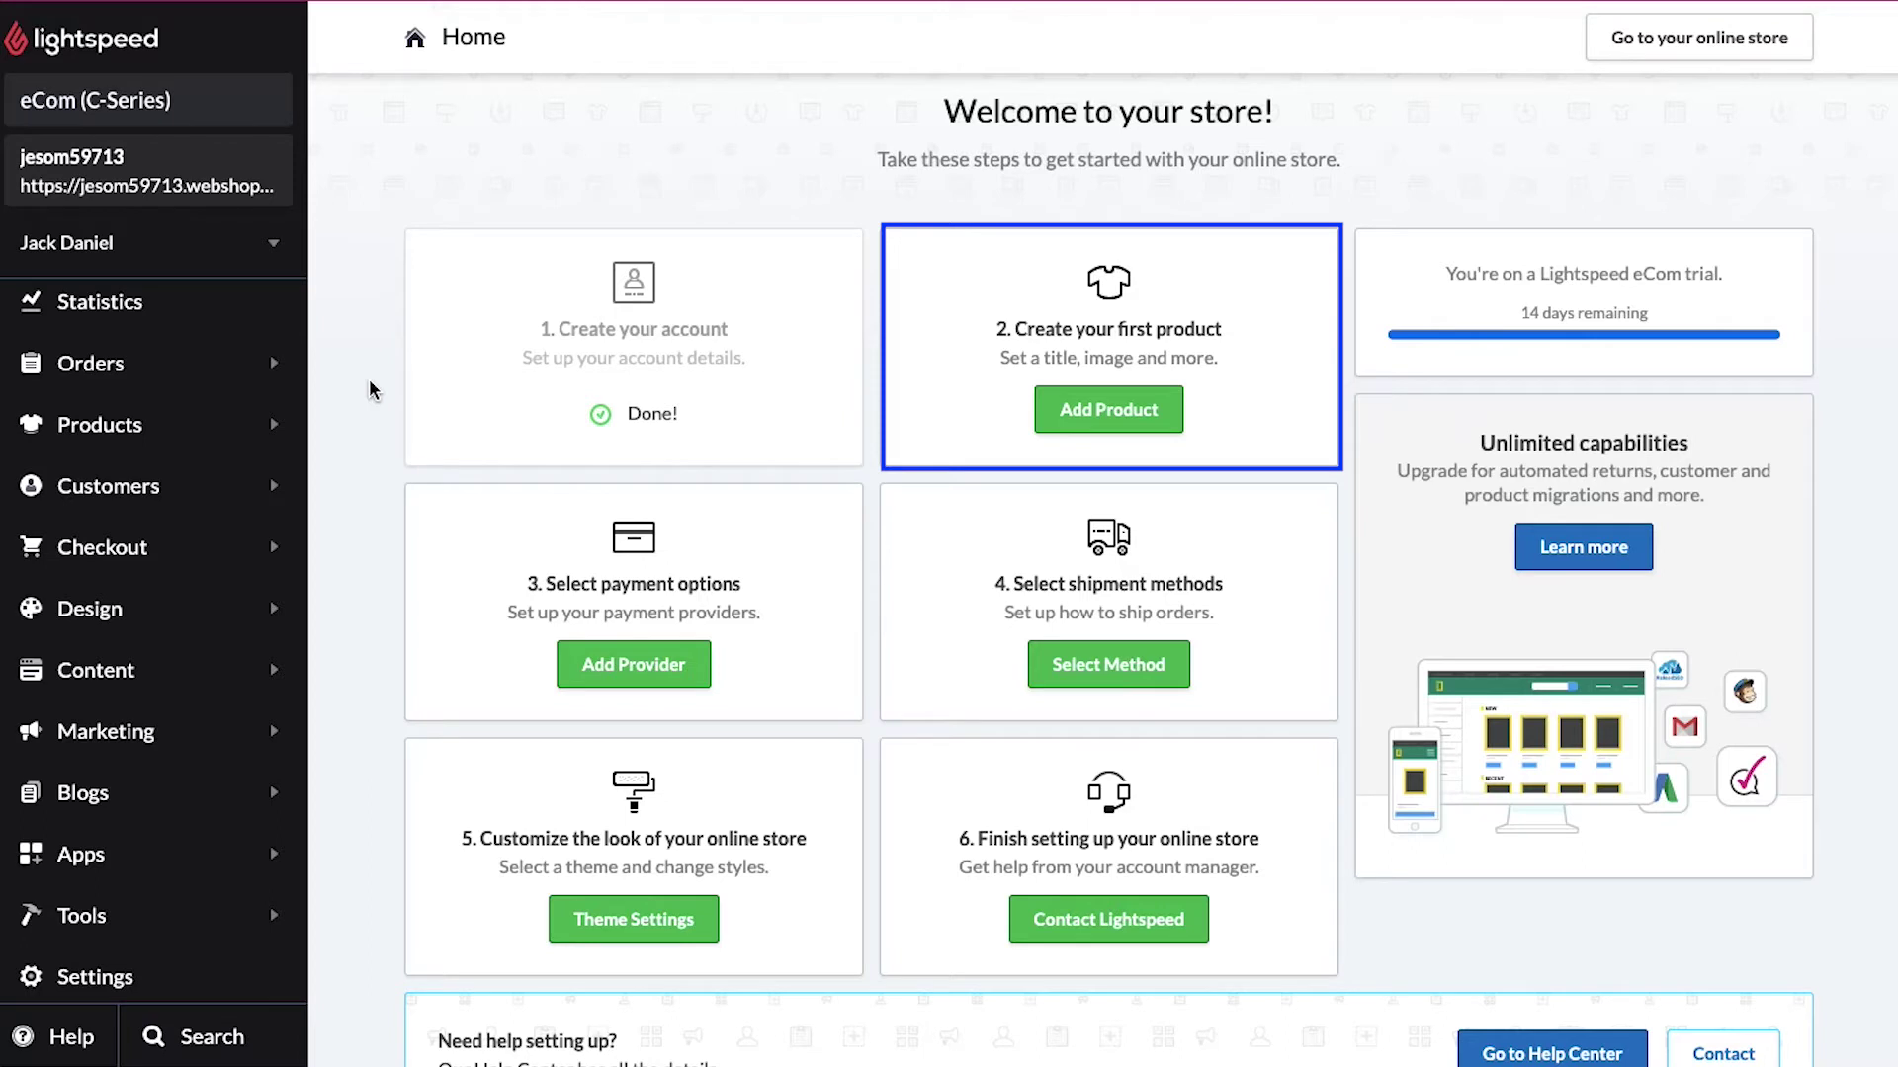
# - Open the Add Product form from Create your first product
pyautogui.click(1068, 425)
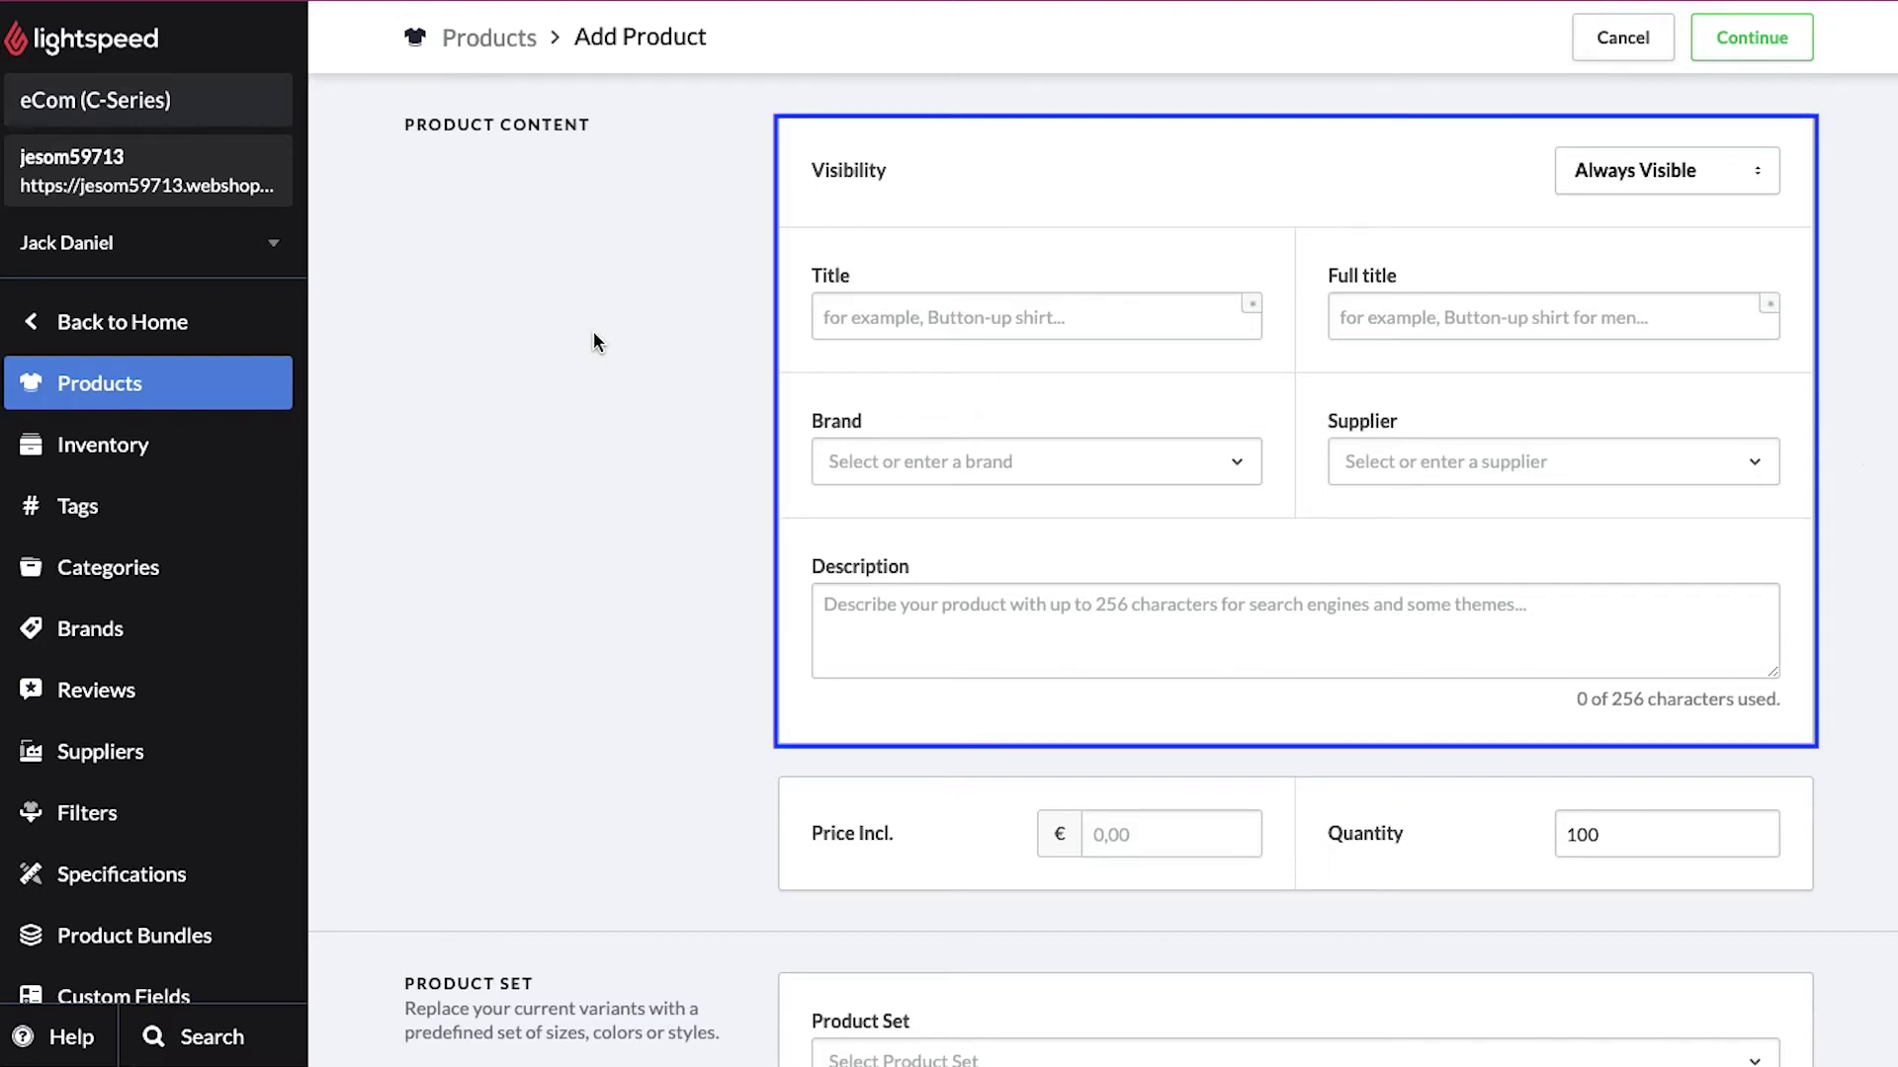
# - Title the product 'Emporio Armani Watch' with full title 'Emporio Armani Watch for men's'
pyautogui.click(949, 314)
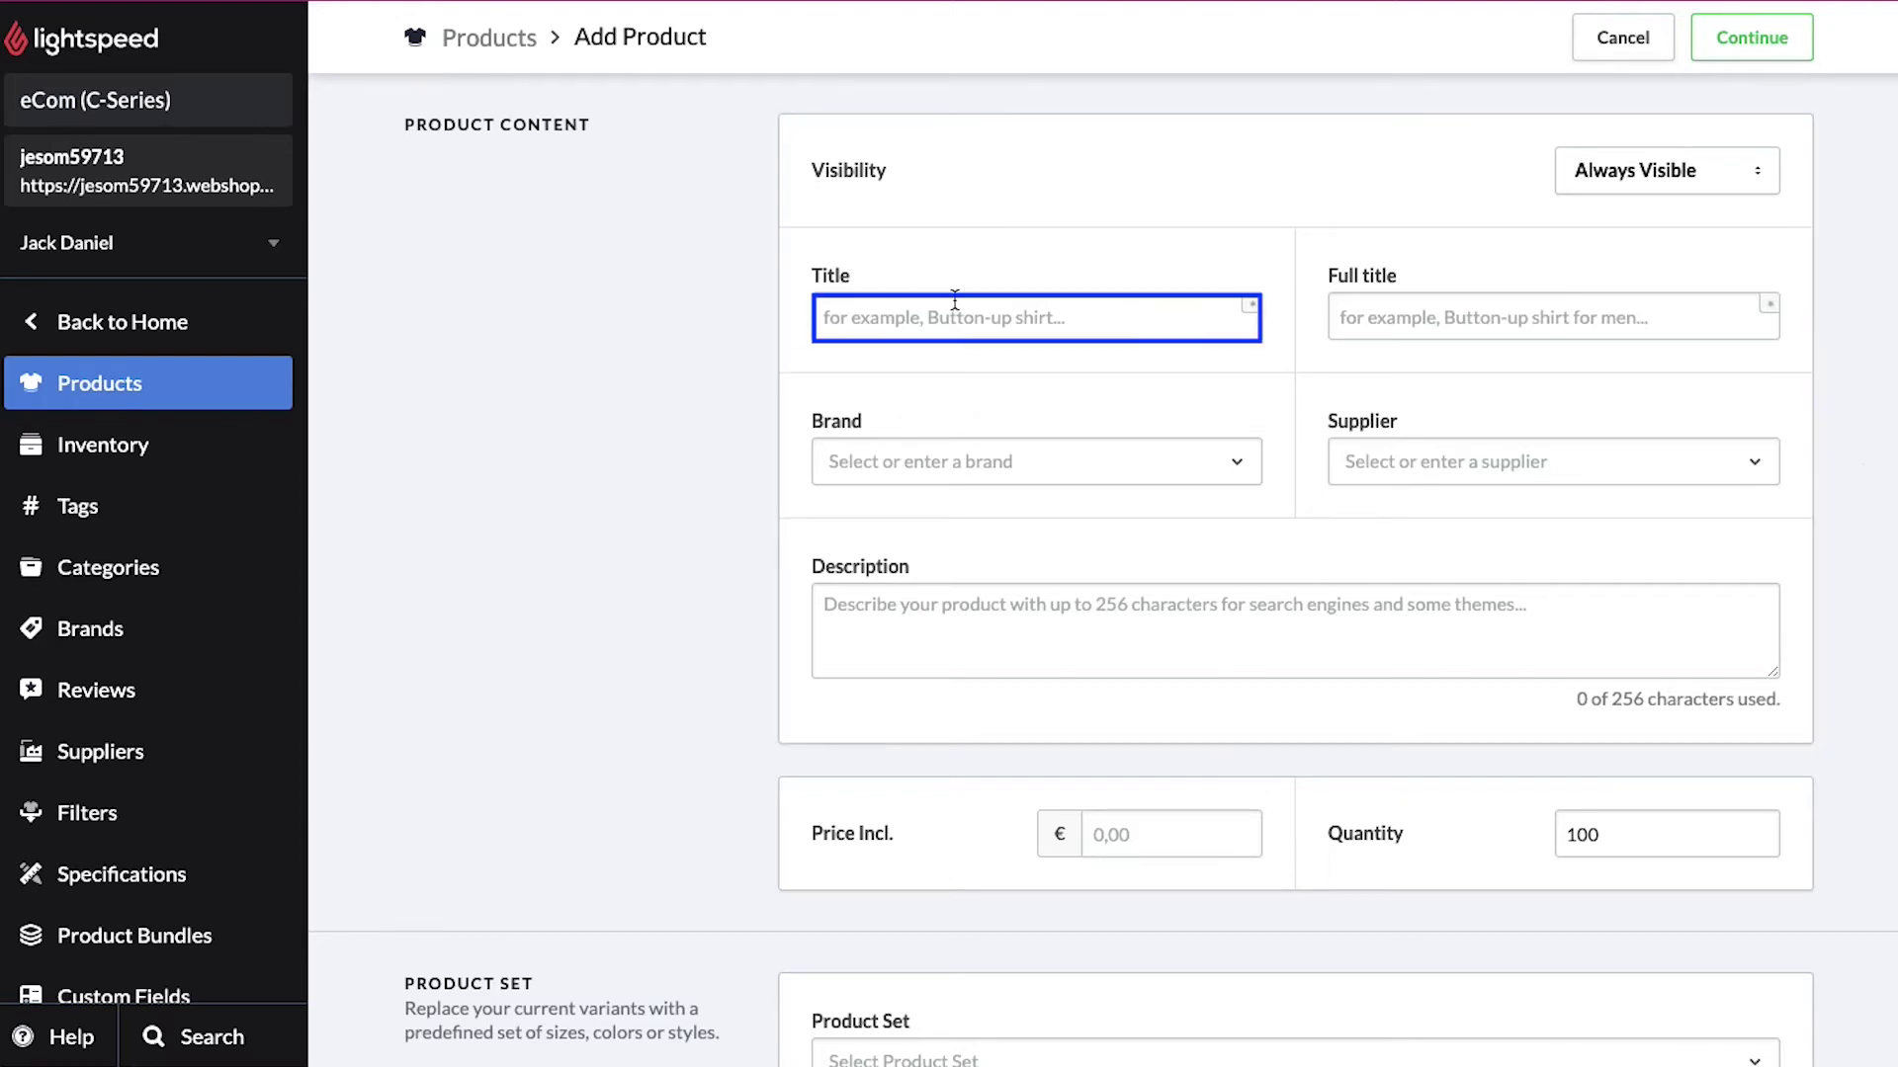
pyautogui.write('Emporio Armani Watch')
pyautogui.click(1403, 312)
pyautogui.write('Emporio A')
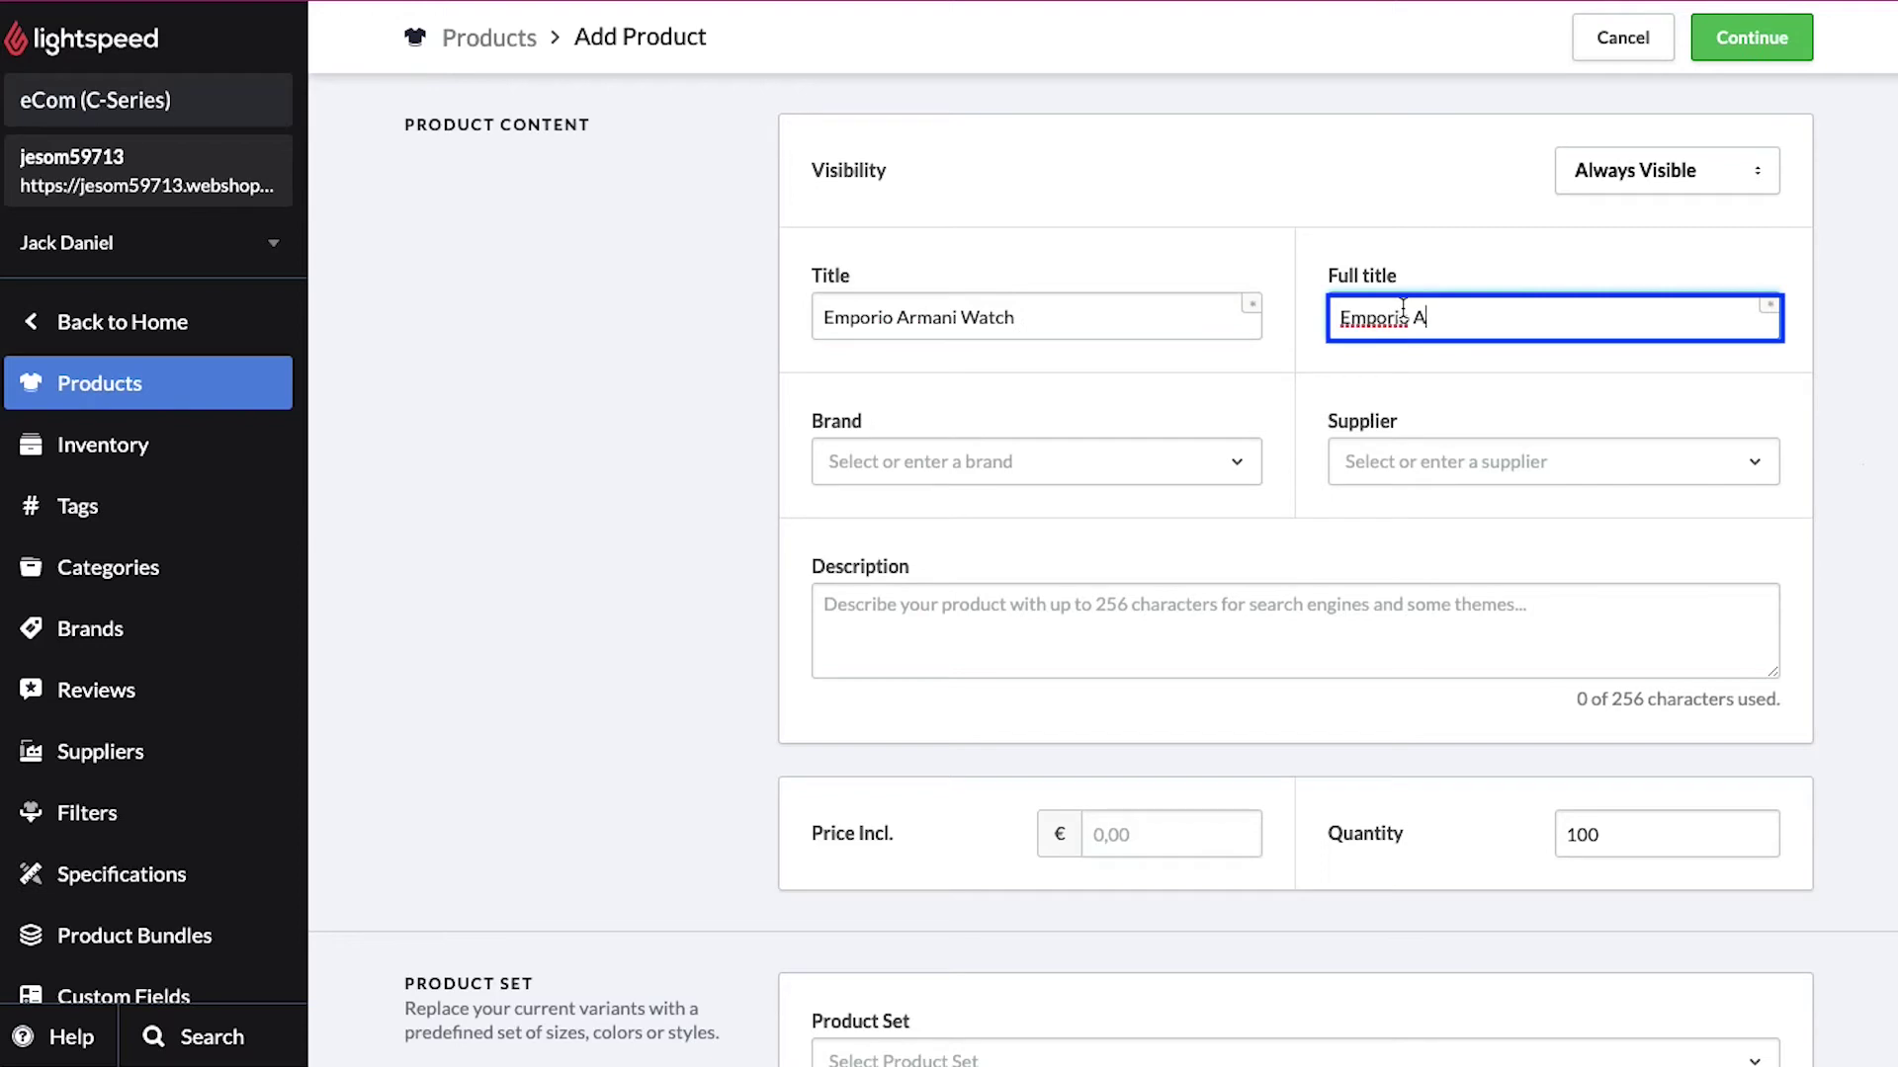
pyautogui.write("rmani Watch for men's")
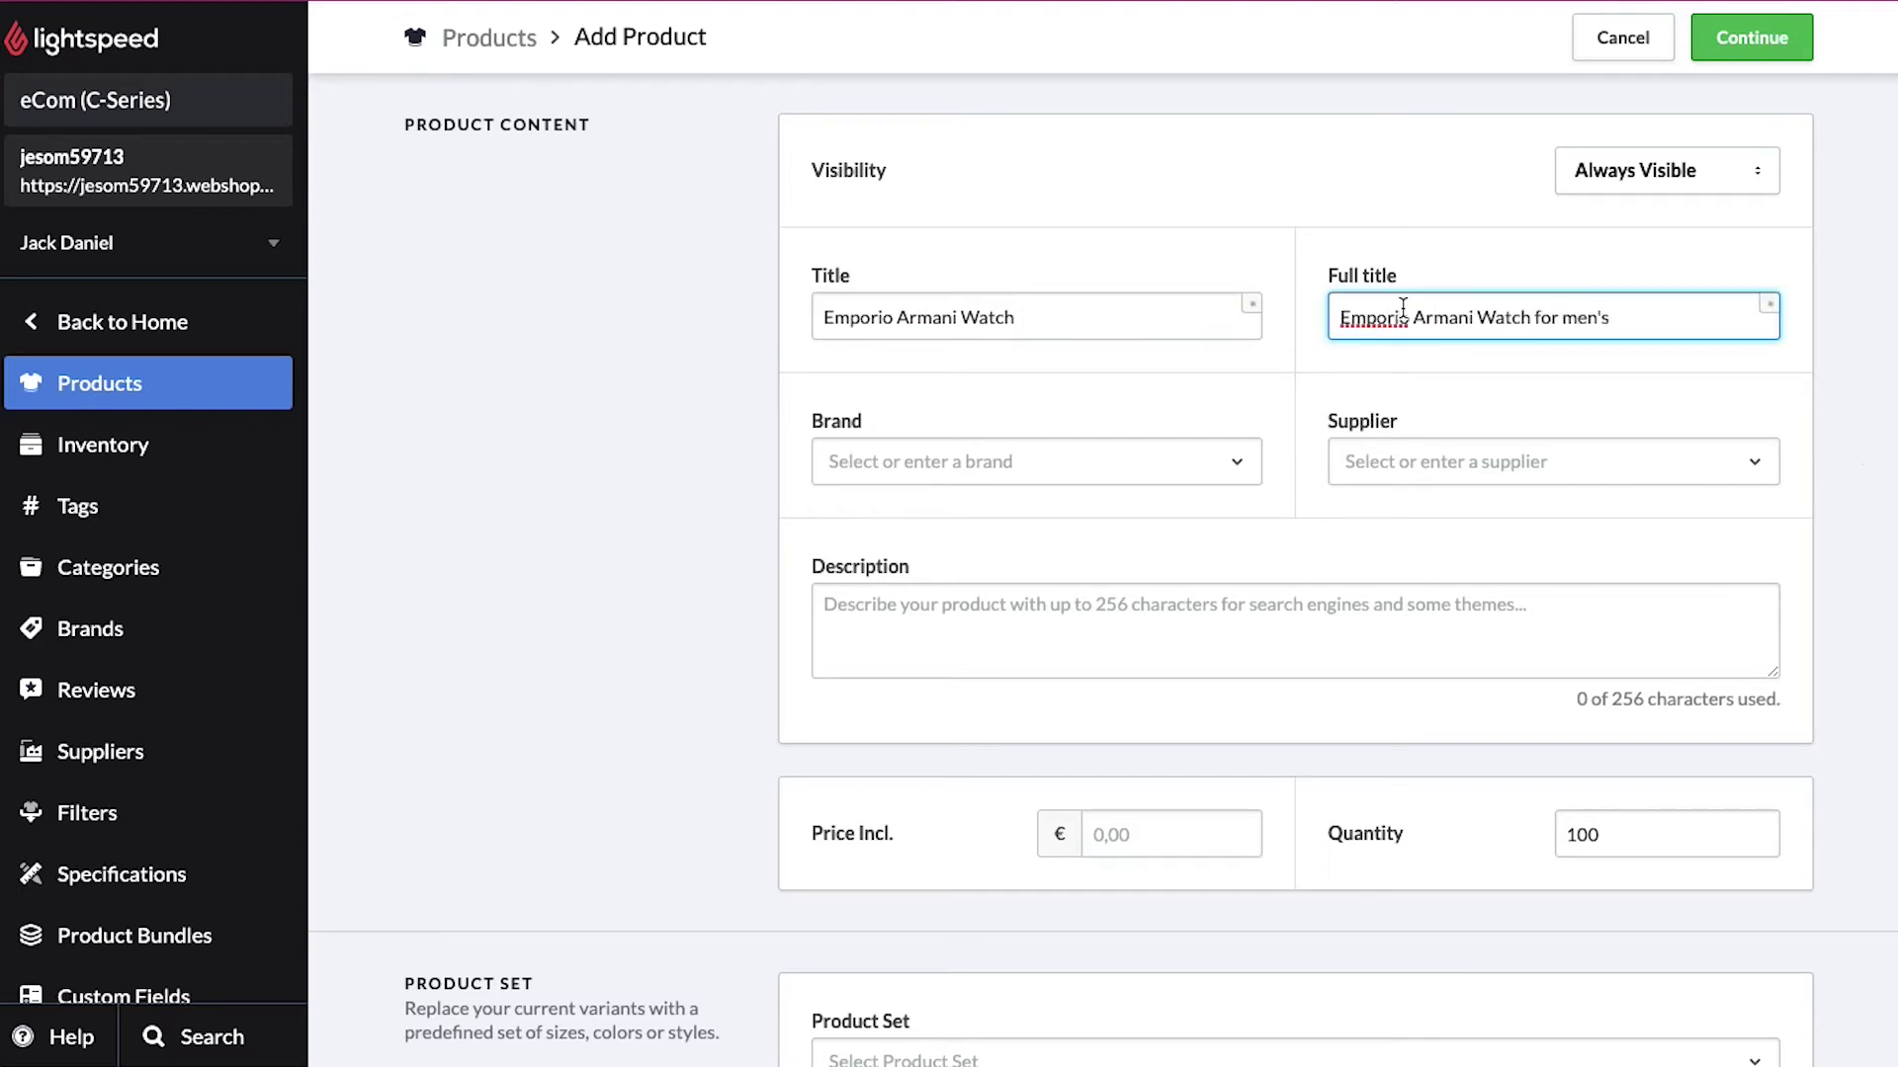
# - Add Emporio Armani as a new brand and create a new supplier for the product
pyautogui.click(1135, 462)
pyautogui.write('Emporio Armani')
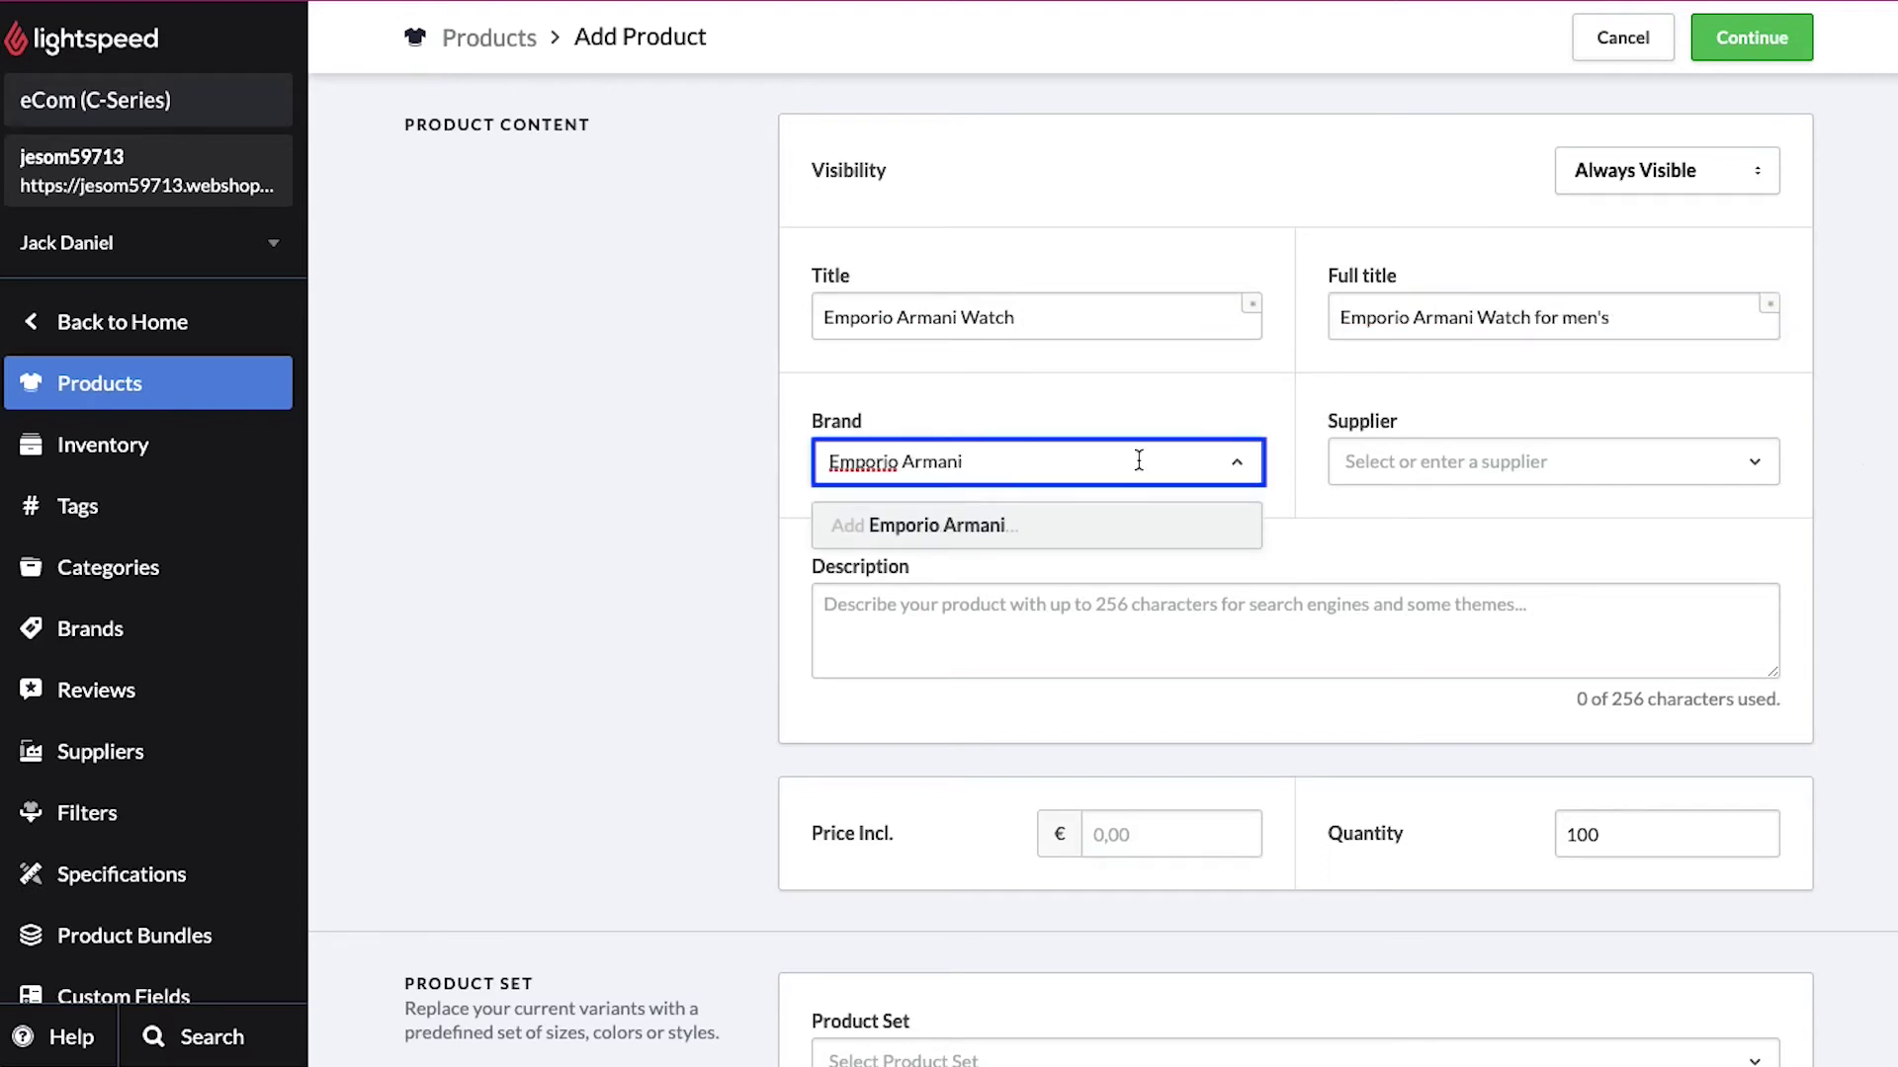
pyautogui.click(1119, 515)
pyautogui.click(1416, 464)
pyautogui.write('Jesom')
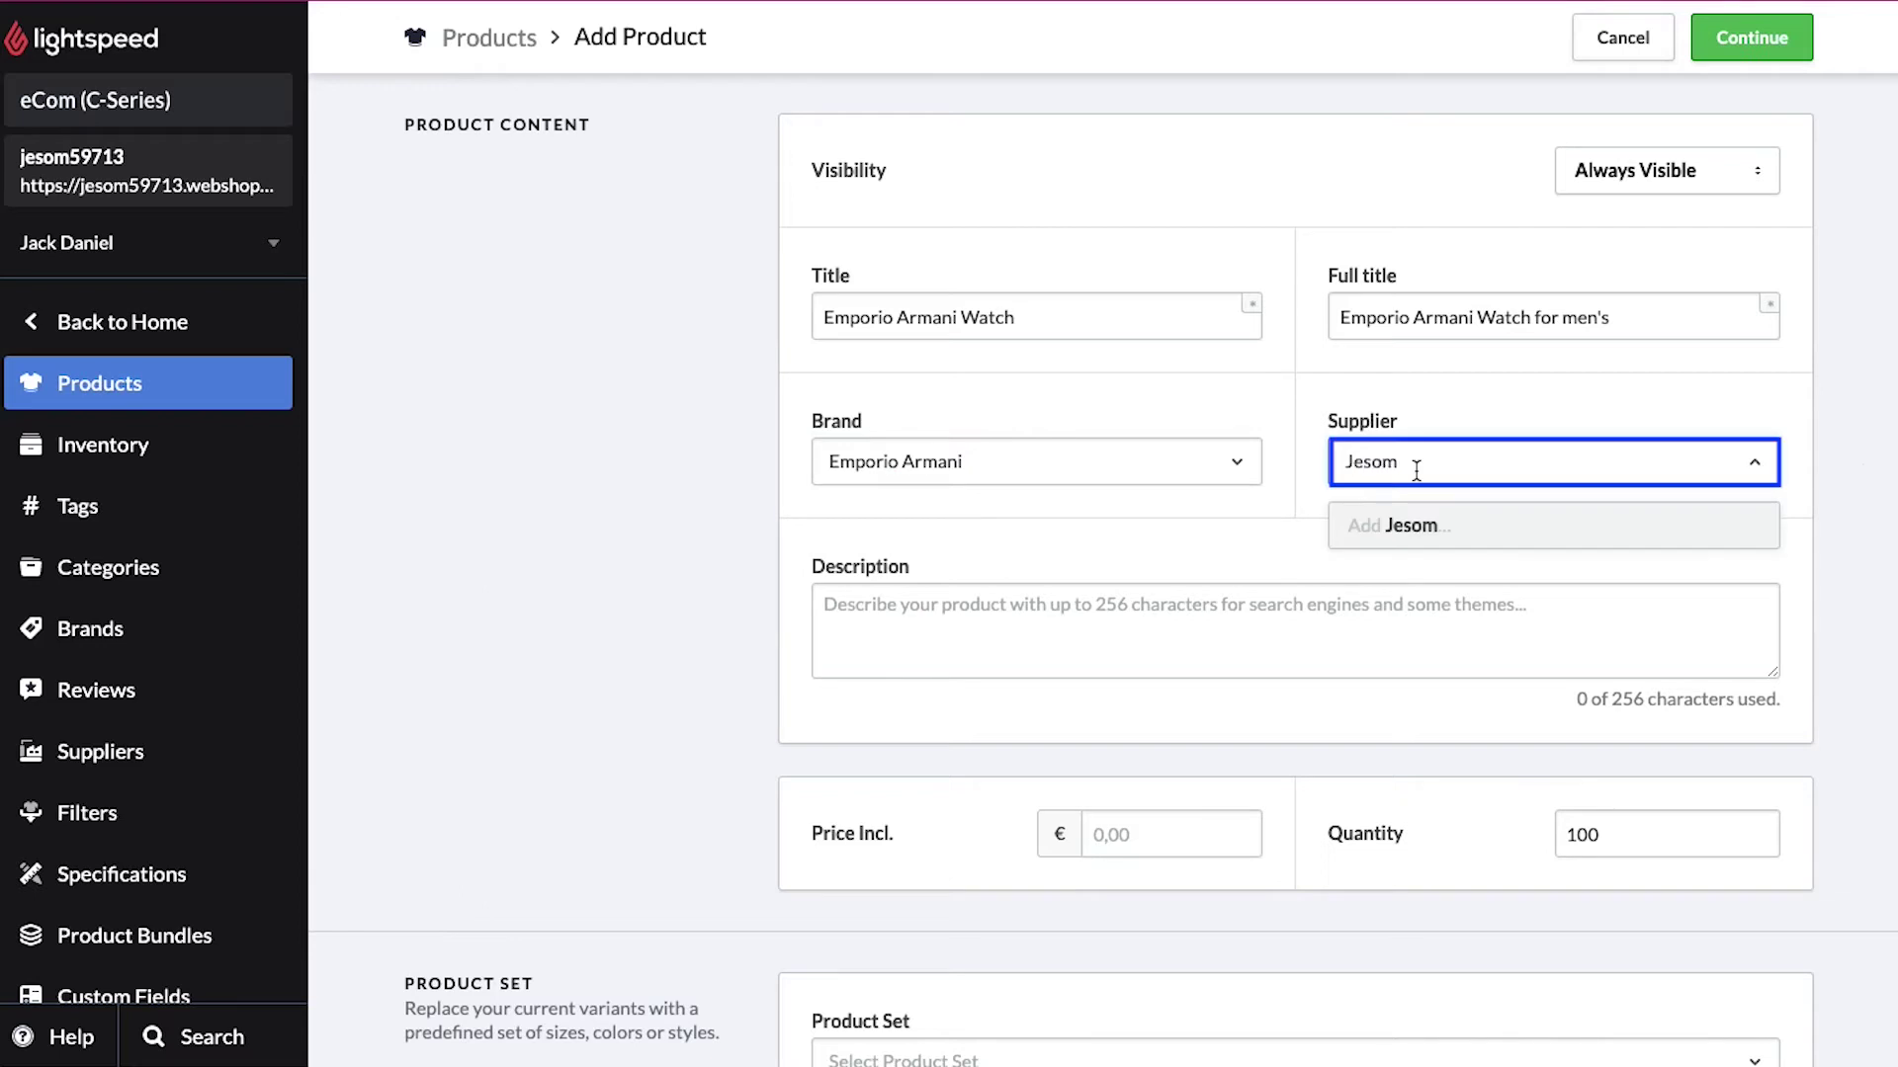
pyautogui.write('59713')
pyautogui.click(1435, 525)
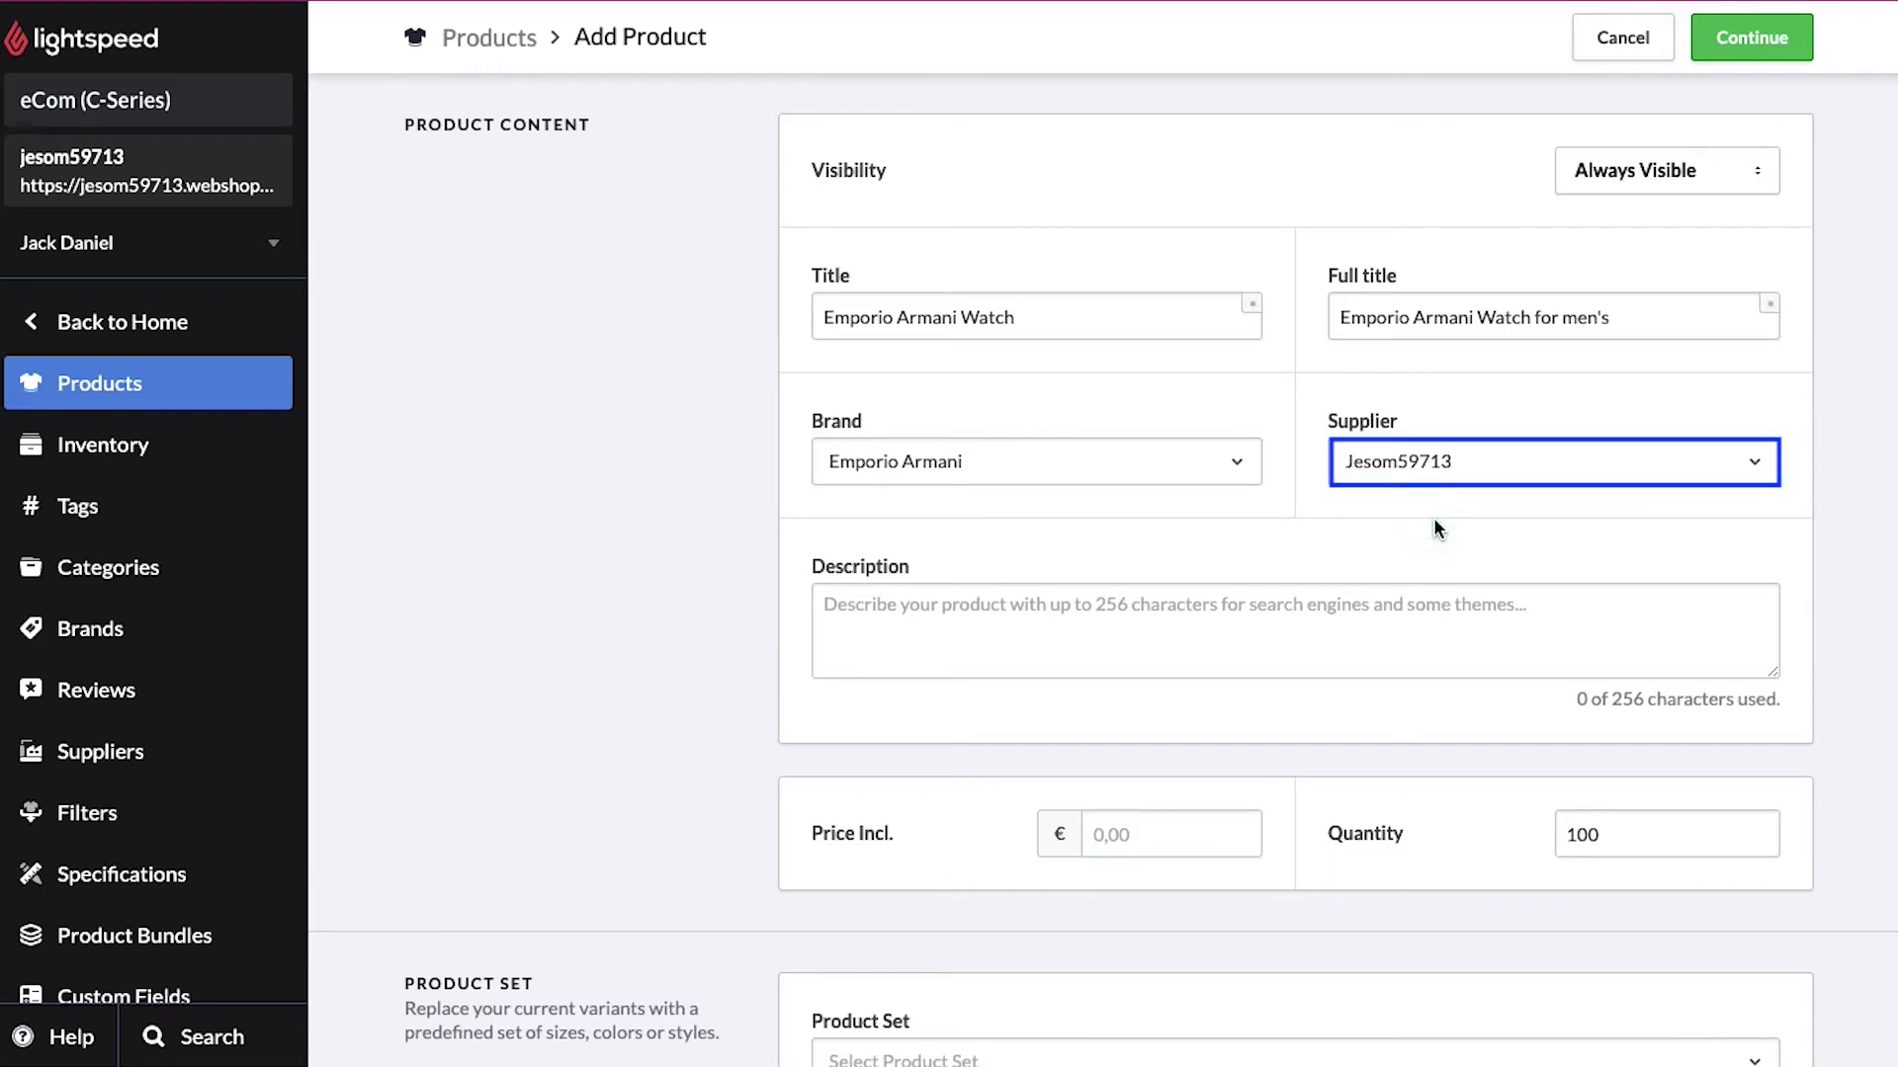
# - Add the description 'Best Emporio Watch for men's at the adorable price.' and price 100
pyautogui.click(957, 612)
pyautogui.write('Best ')
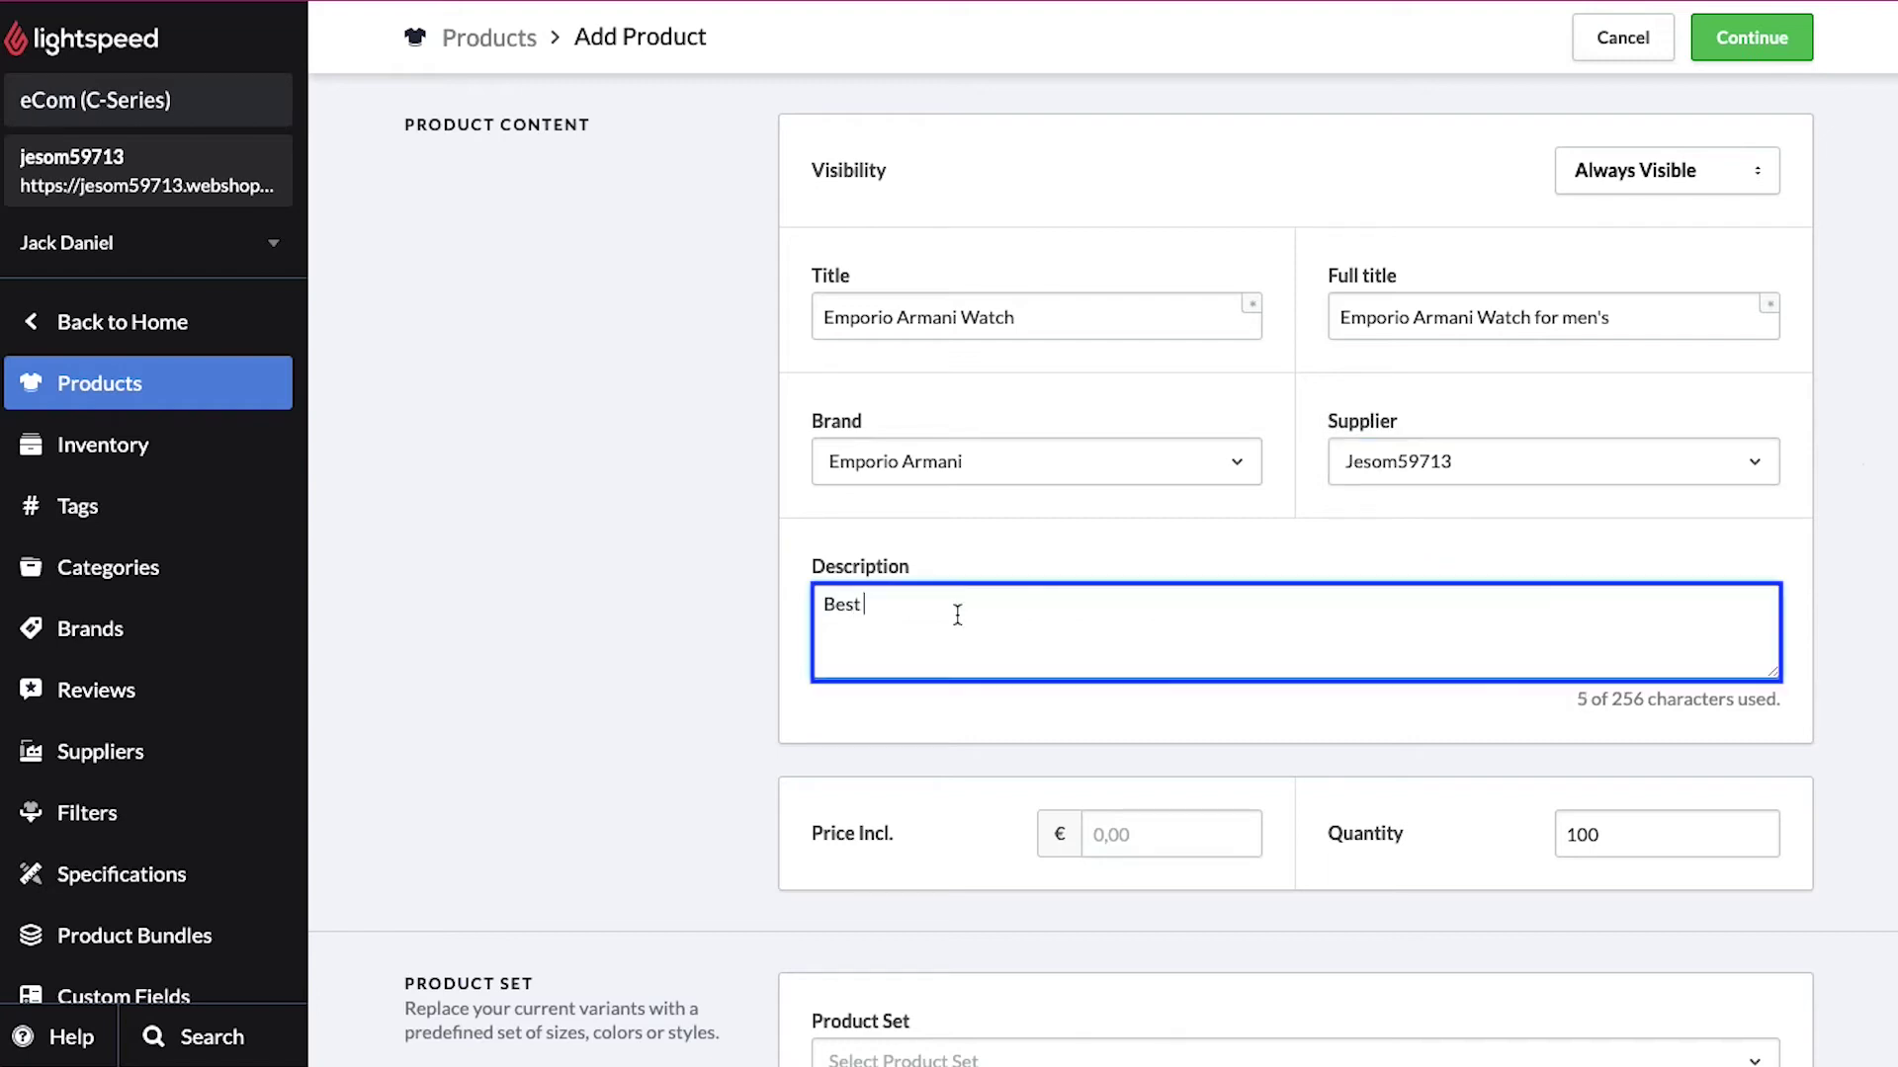
pyautogui.write("Emporio Watch for men's at the adorable price.")
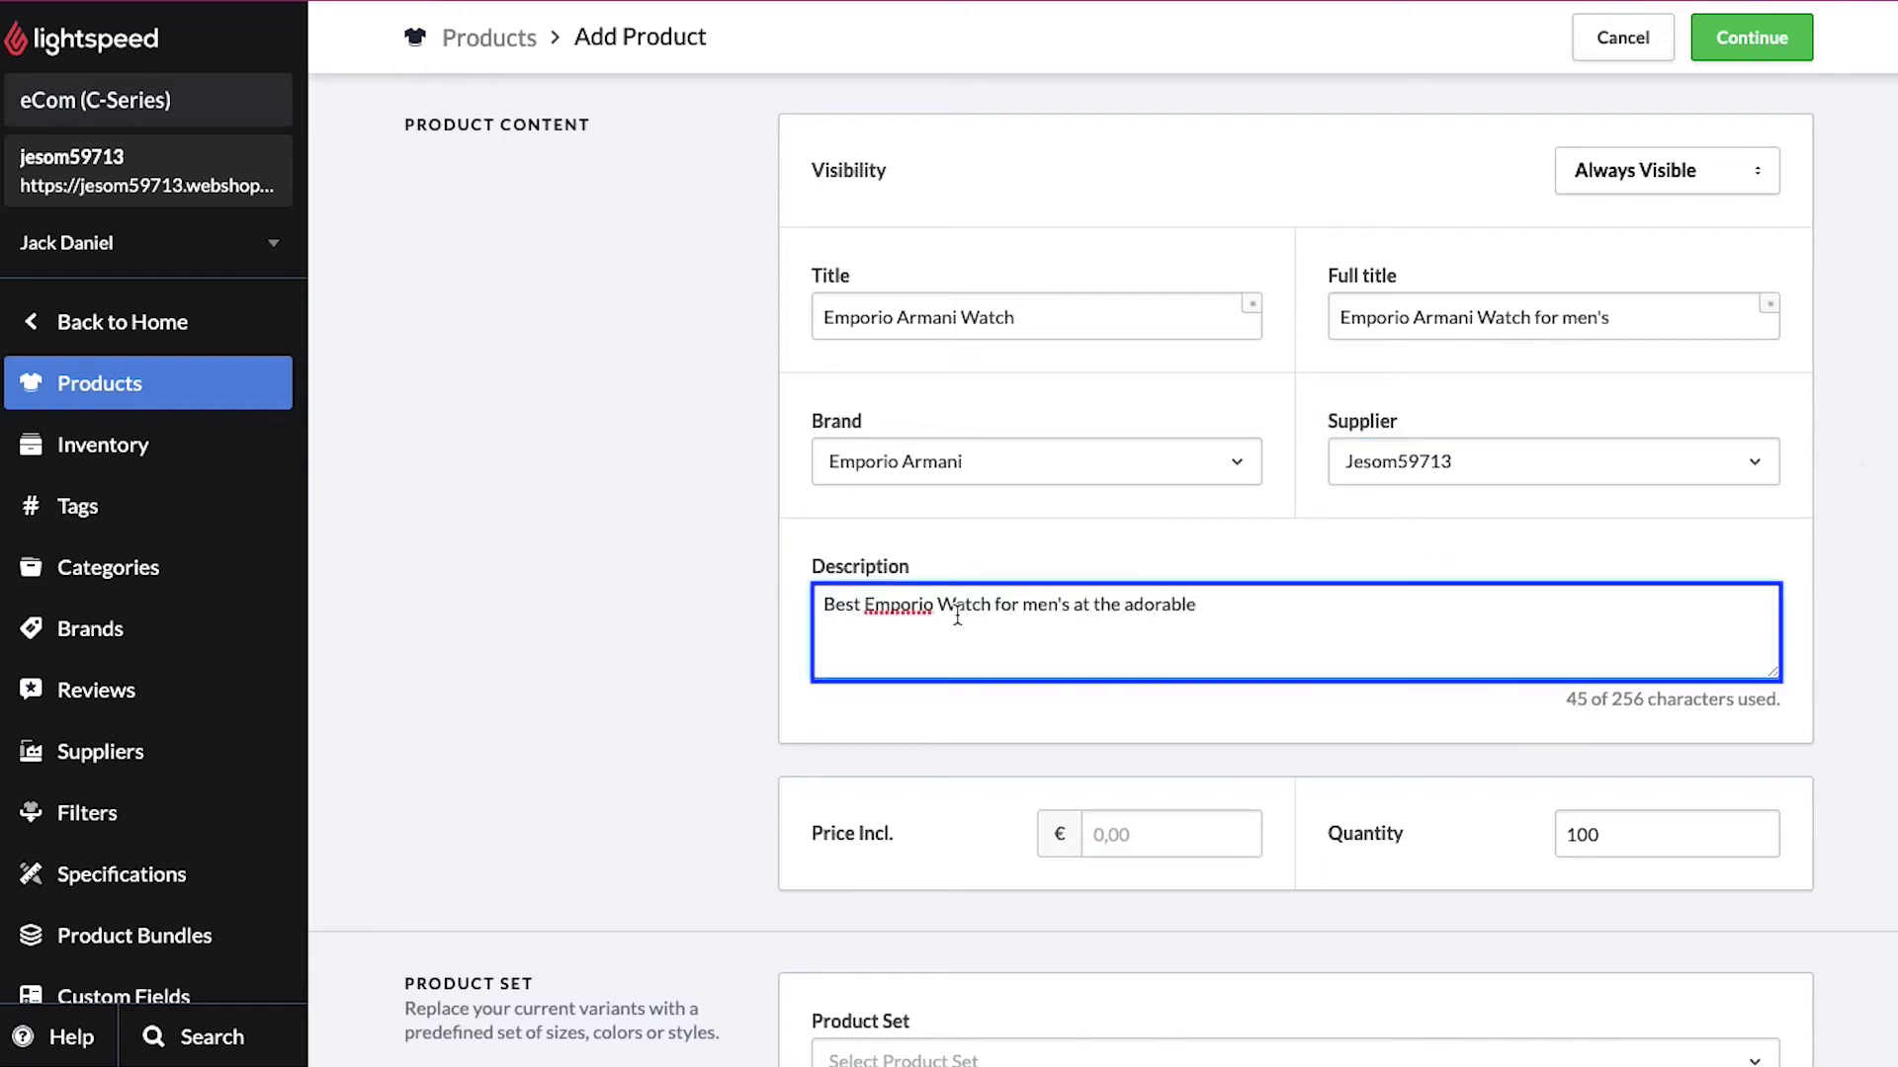
pyautogui.click(891, 739)
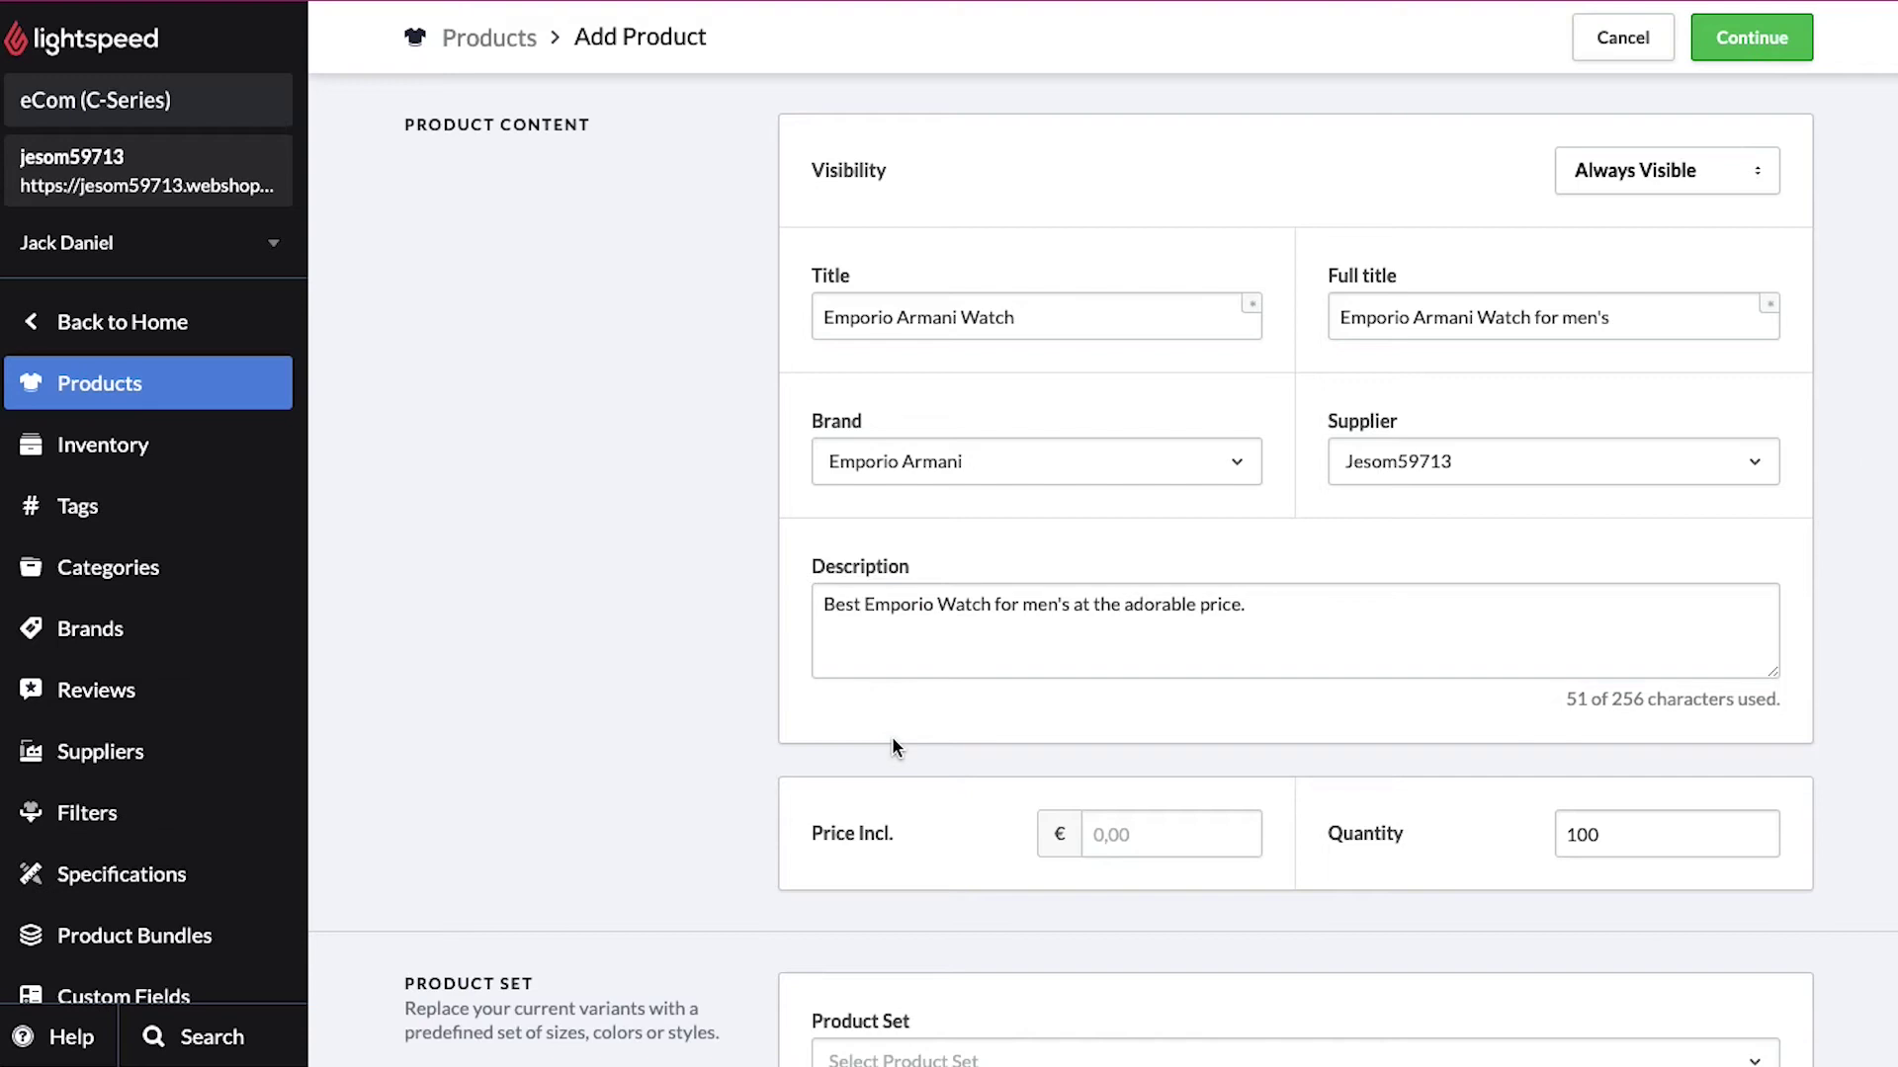
pyautogui.click(1143, 830)
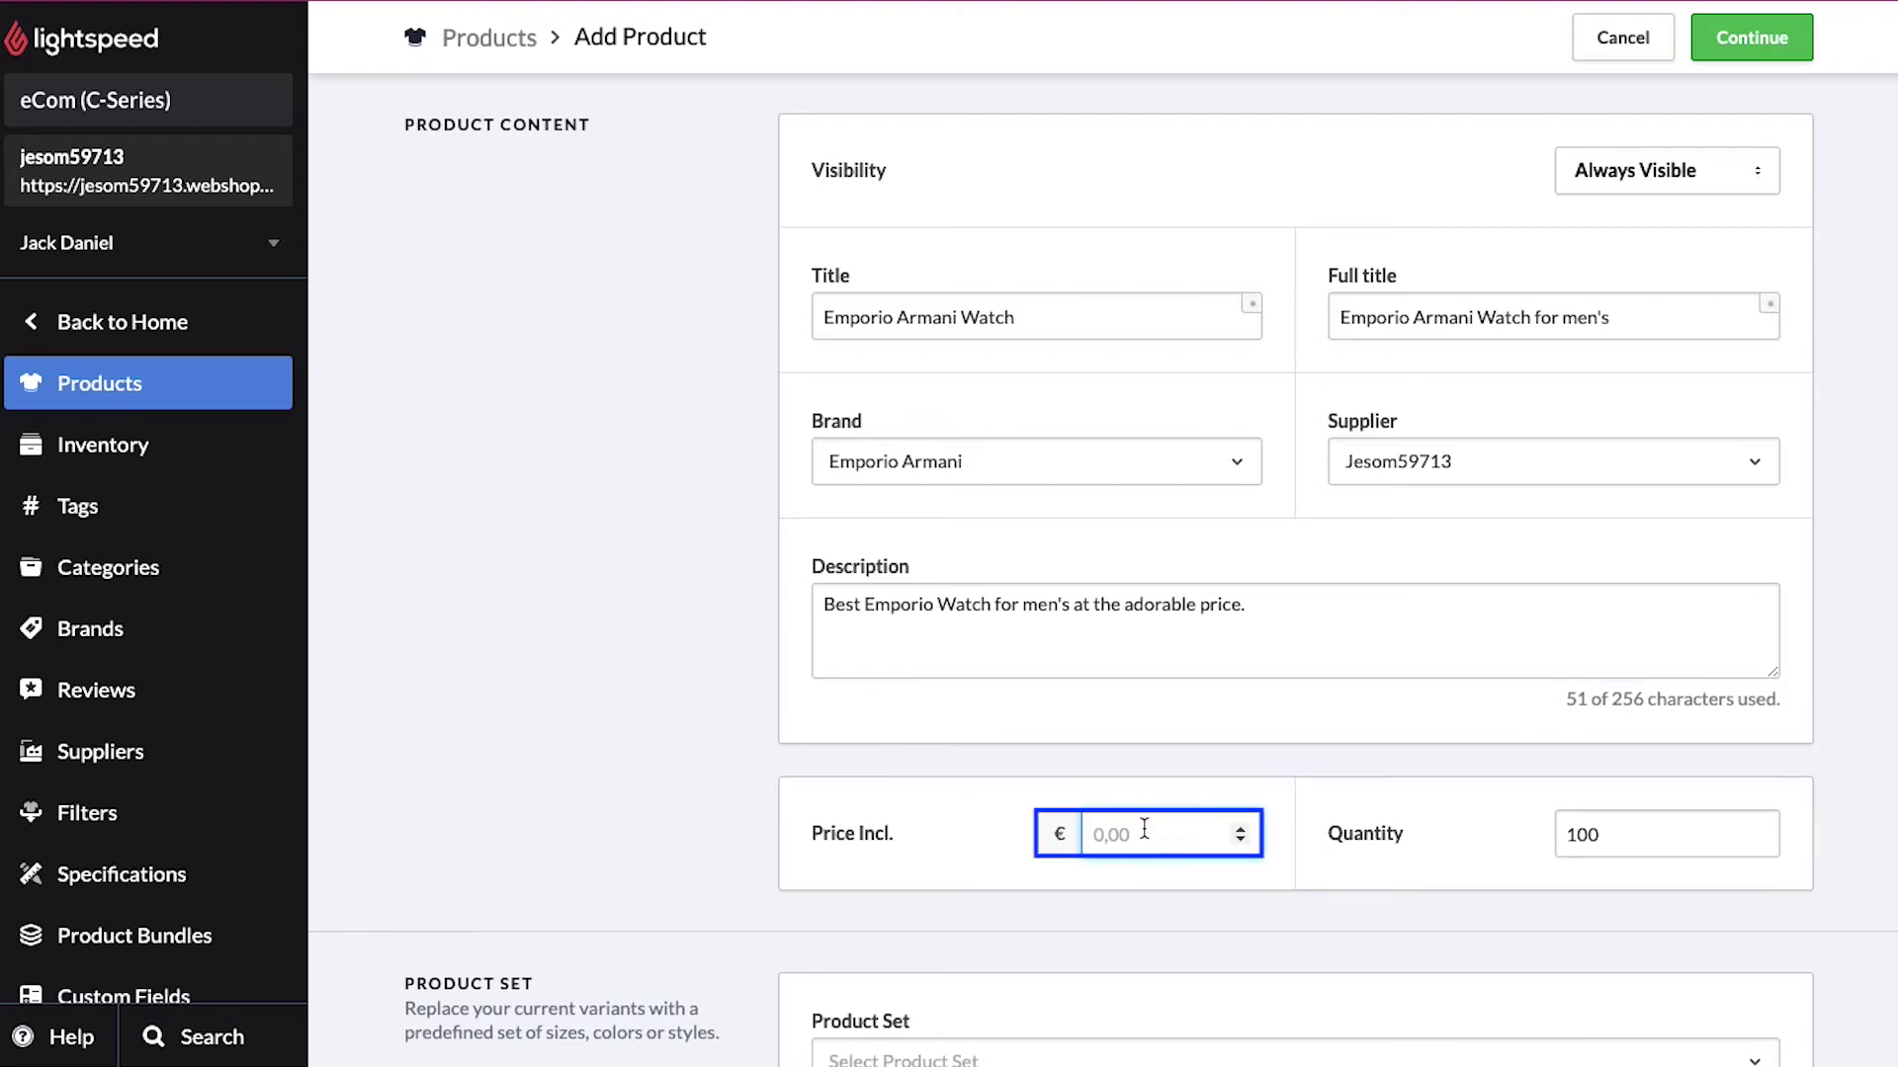
pyautogui.write('100')
pyautogui.press('Tab')
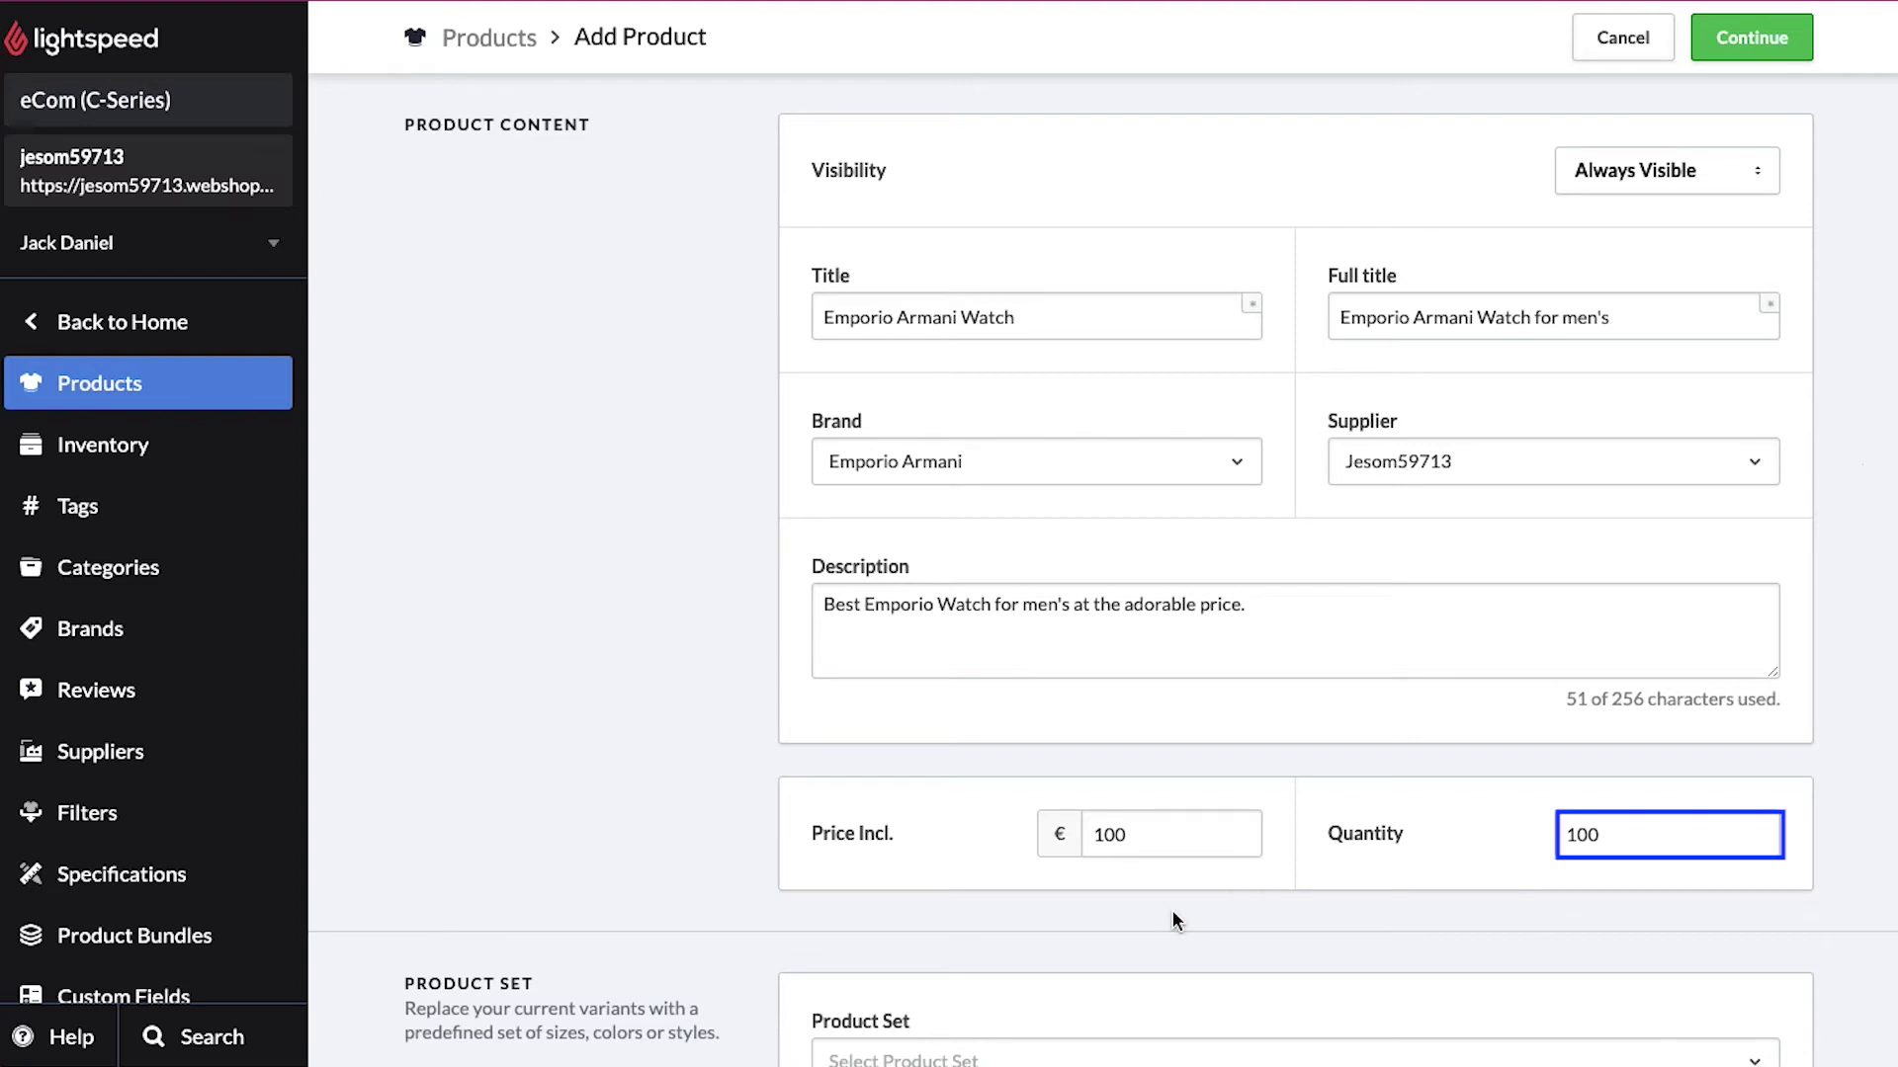
pyautogui.scroll(-4, 1174, 922)
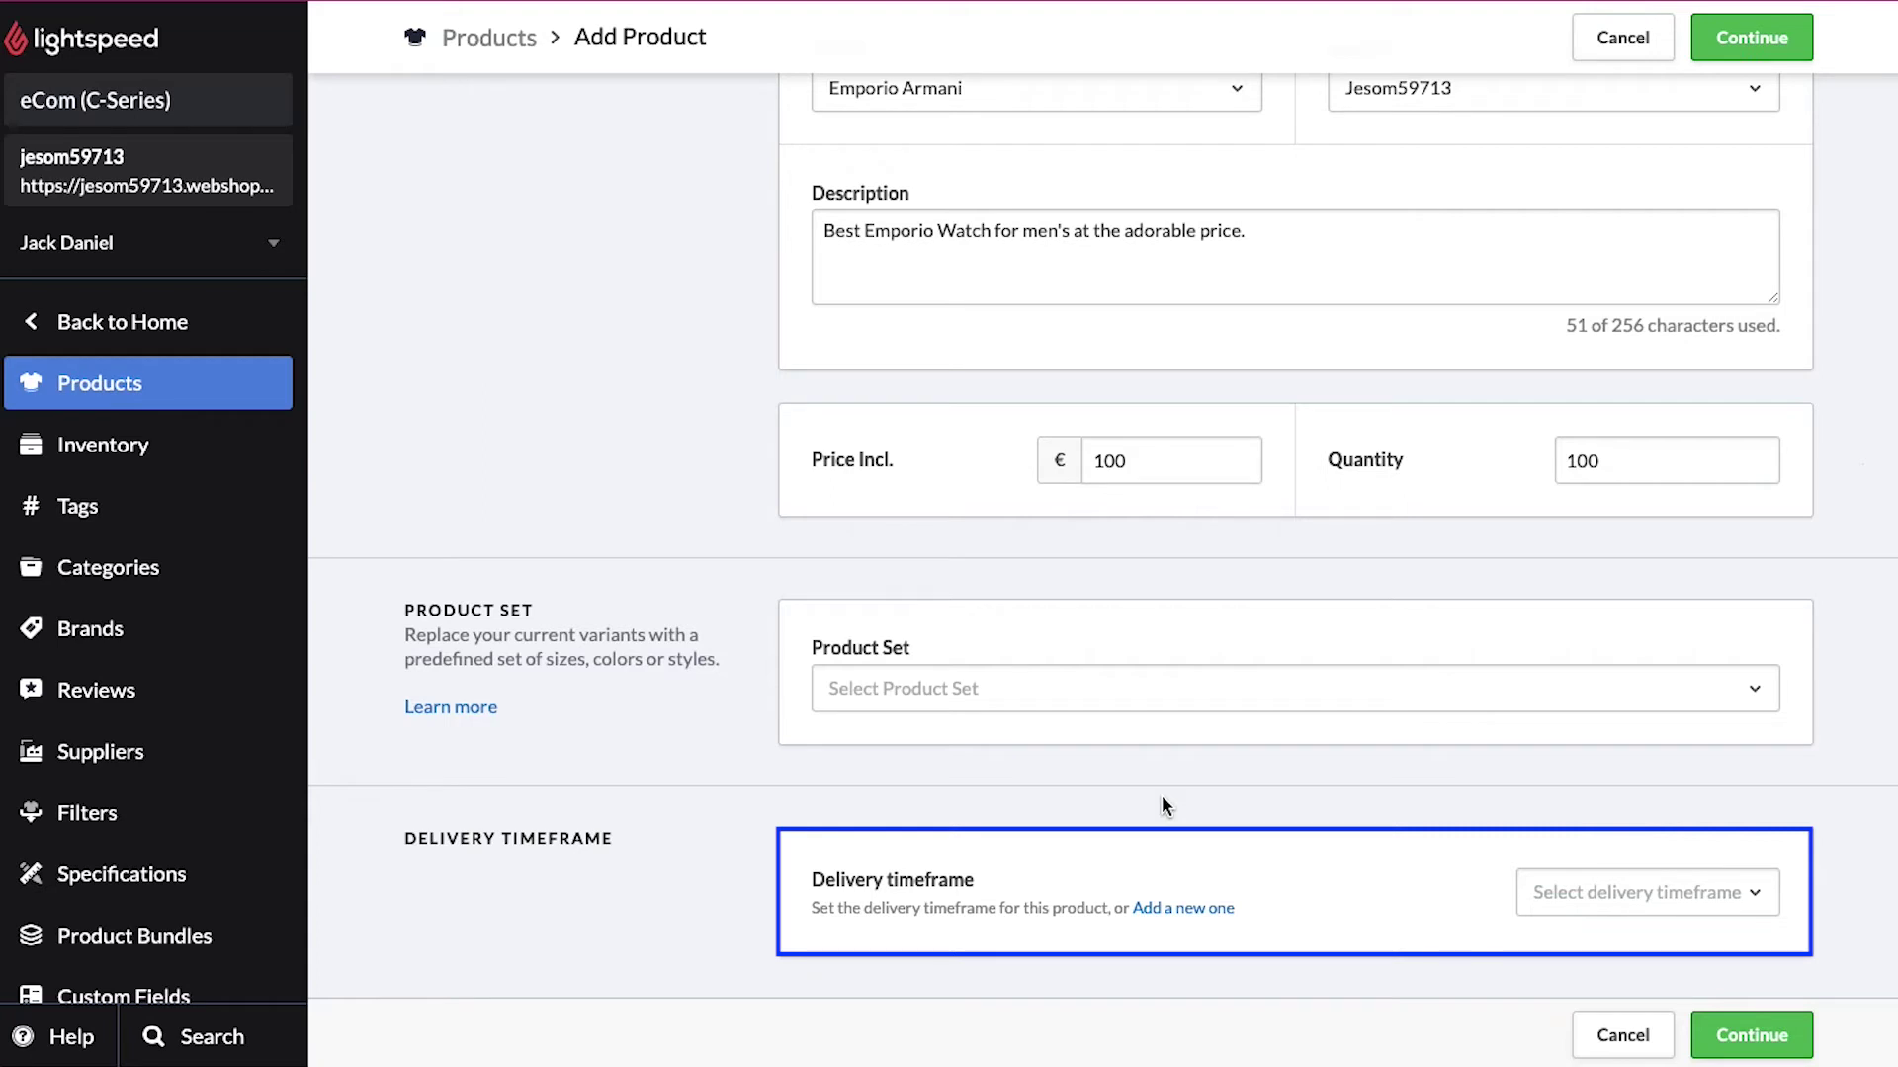
# - Create a delivery timeframe named 'Standard delivery' lasting between 3 and 5 days
pyautogui.click(1196, 908)
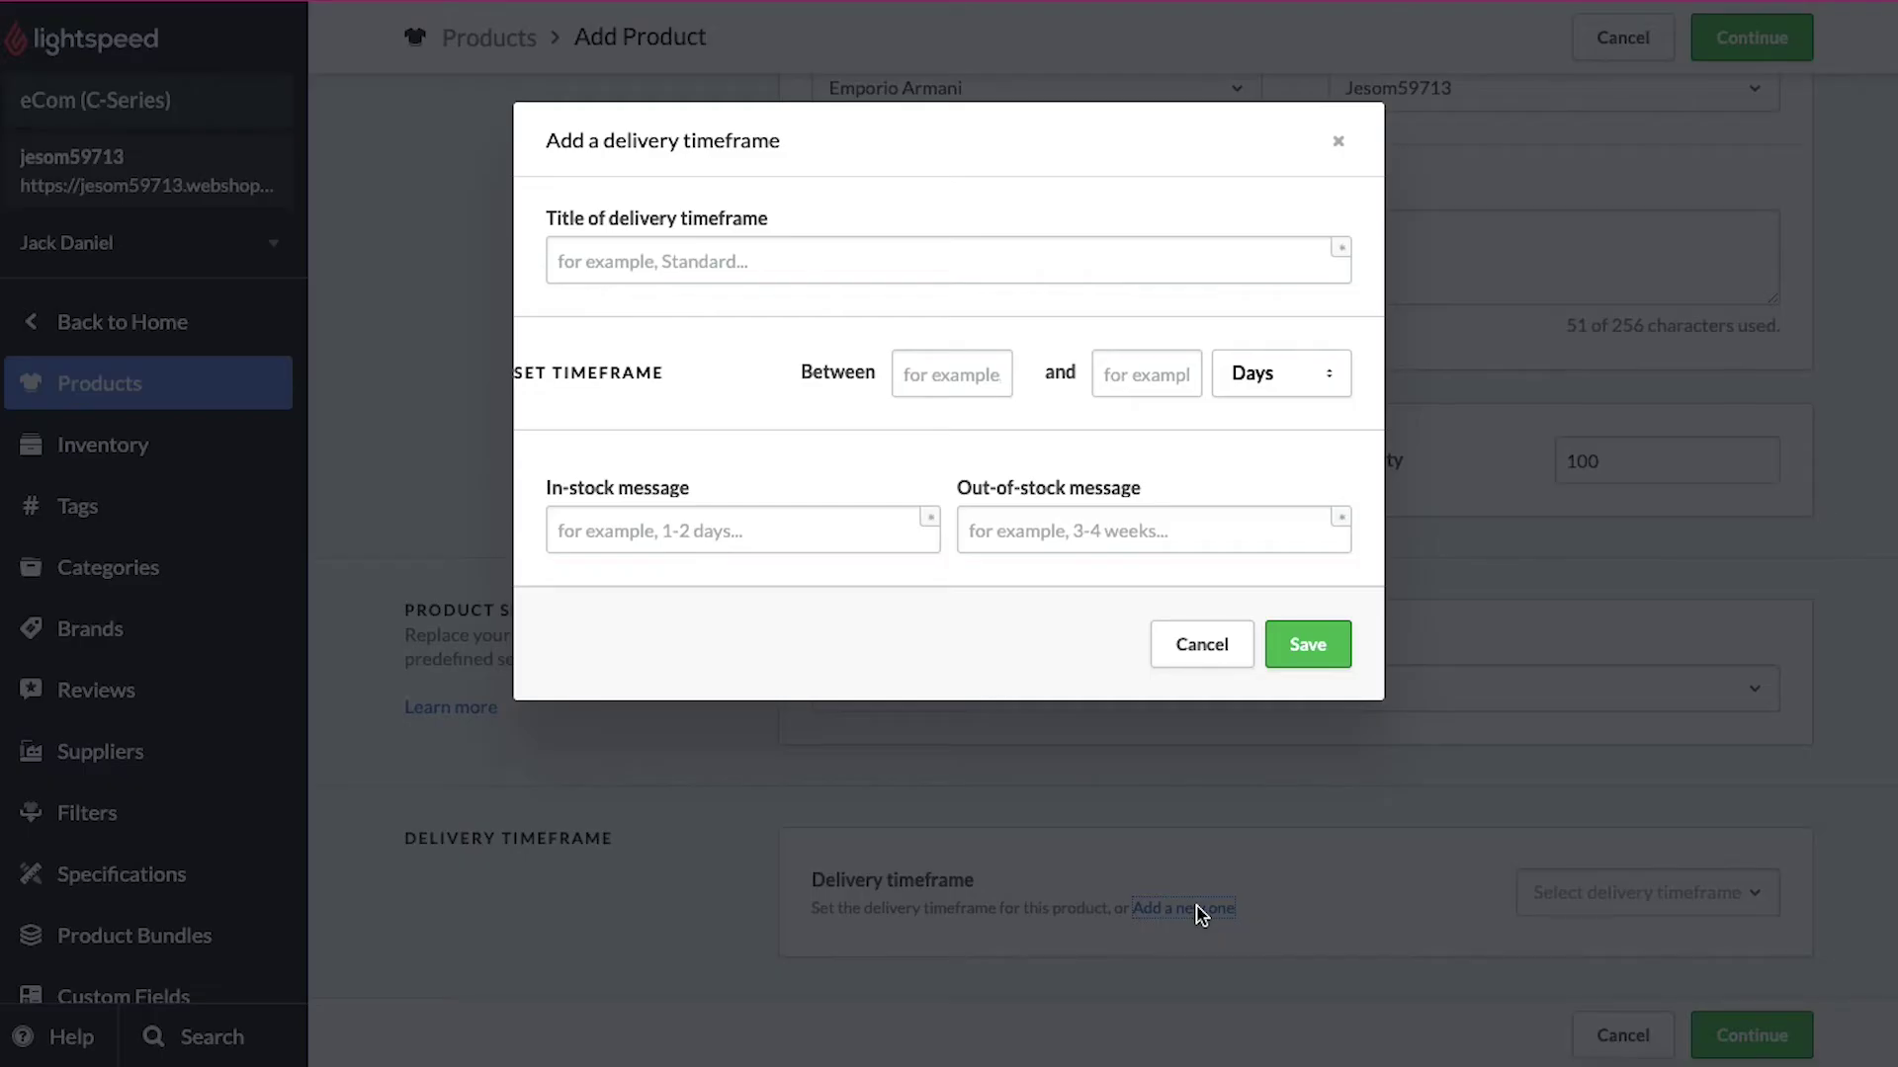
pyautogui.click(722, 250)
pyautogui.write('Standar')
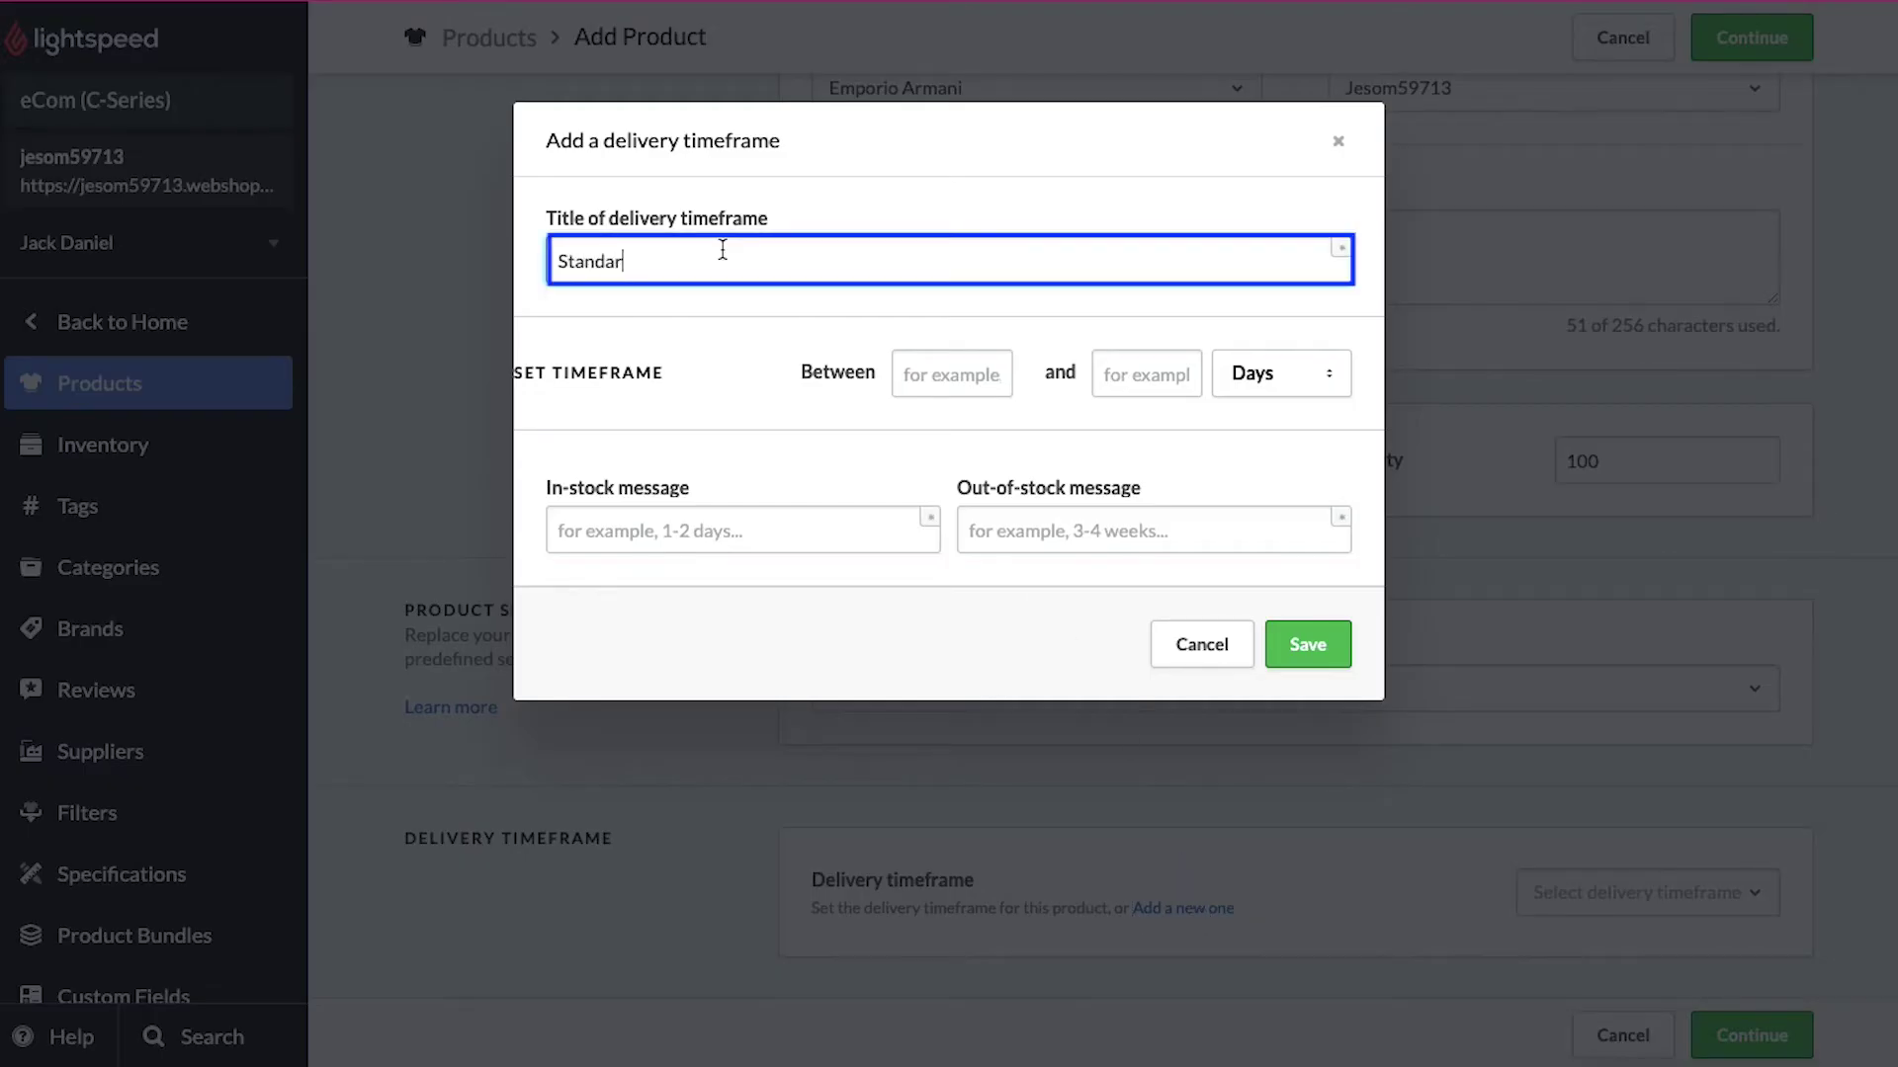
pyautogui.write('d delivery')
pyautogui.click(722, 360)
pyautogui.click(926, 374)
pyautogui.write('3')
pyautogui.click(1141, 376)
pyautogui.write('5')
# - Add in-stock '3-4 days' and out-of-stock '4-5 days' messages, save, and assign it to the watch
pyautogui.click(818, 530)
pyautogui.write('3')
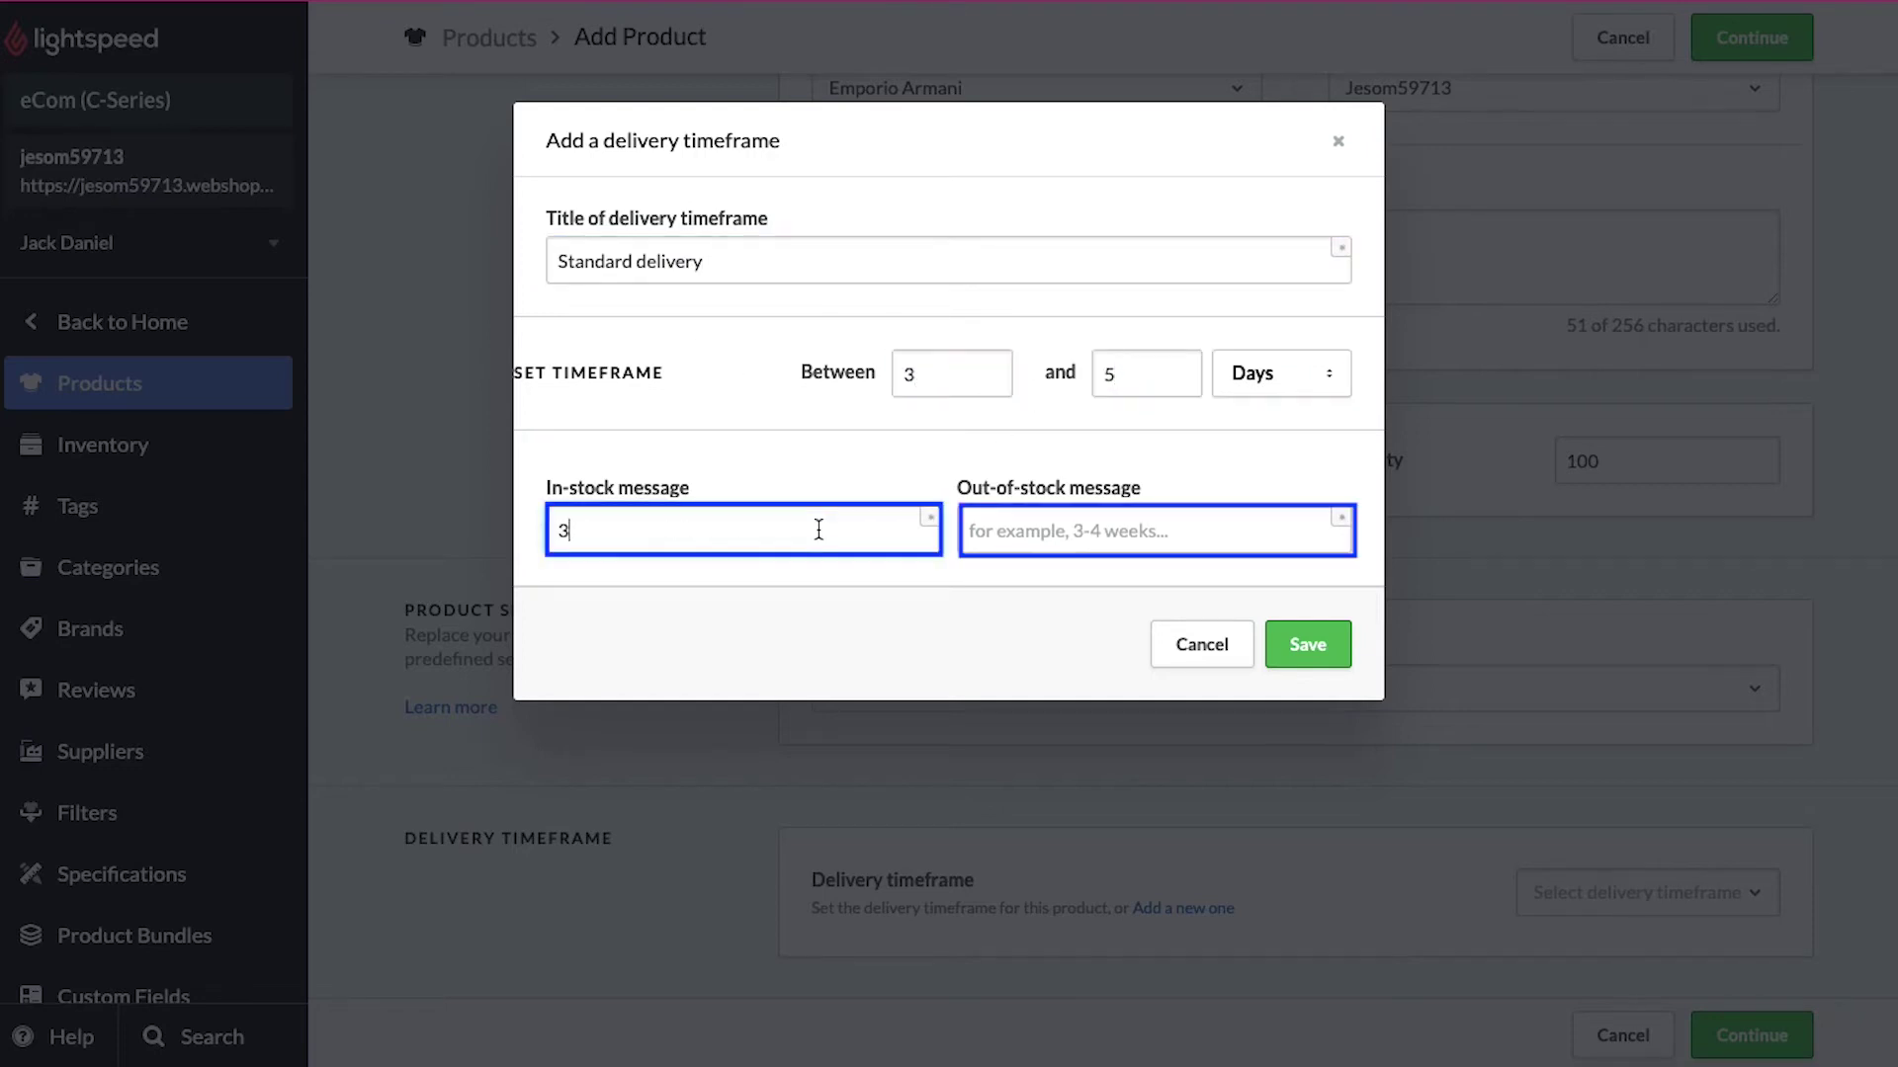
pyautogui.write('-4 days')
pyautogui.click(1076, 528)
pyautogui.write('4-5 days')
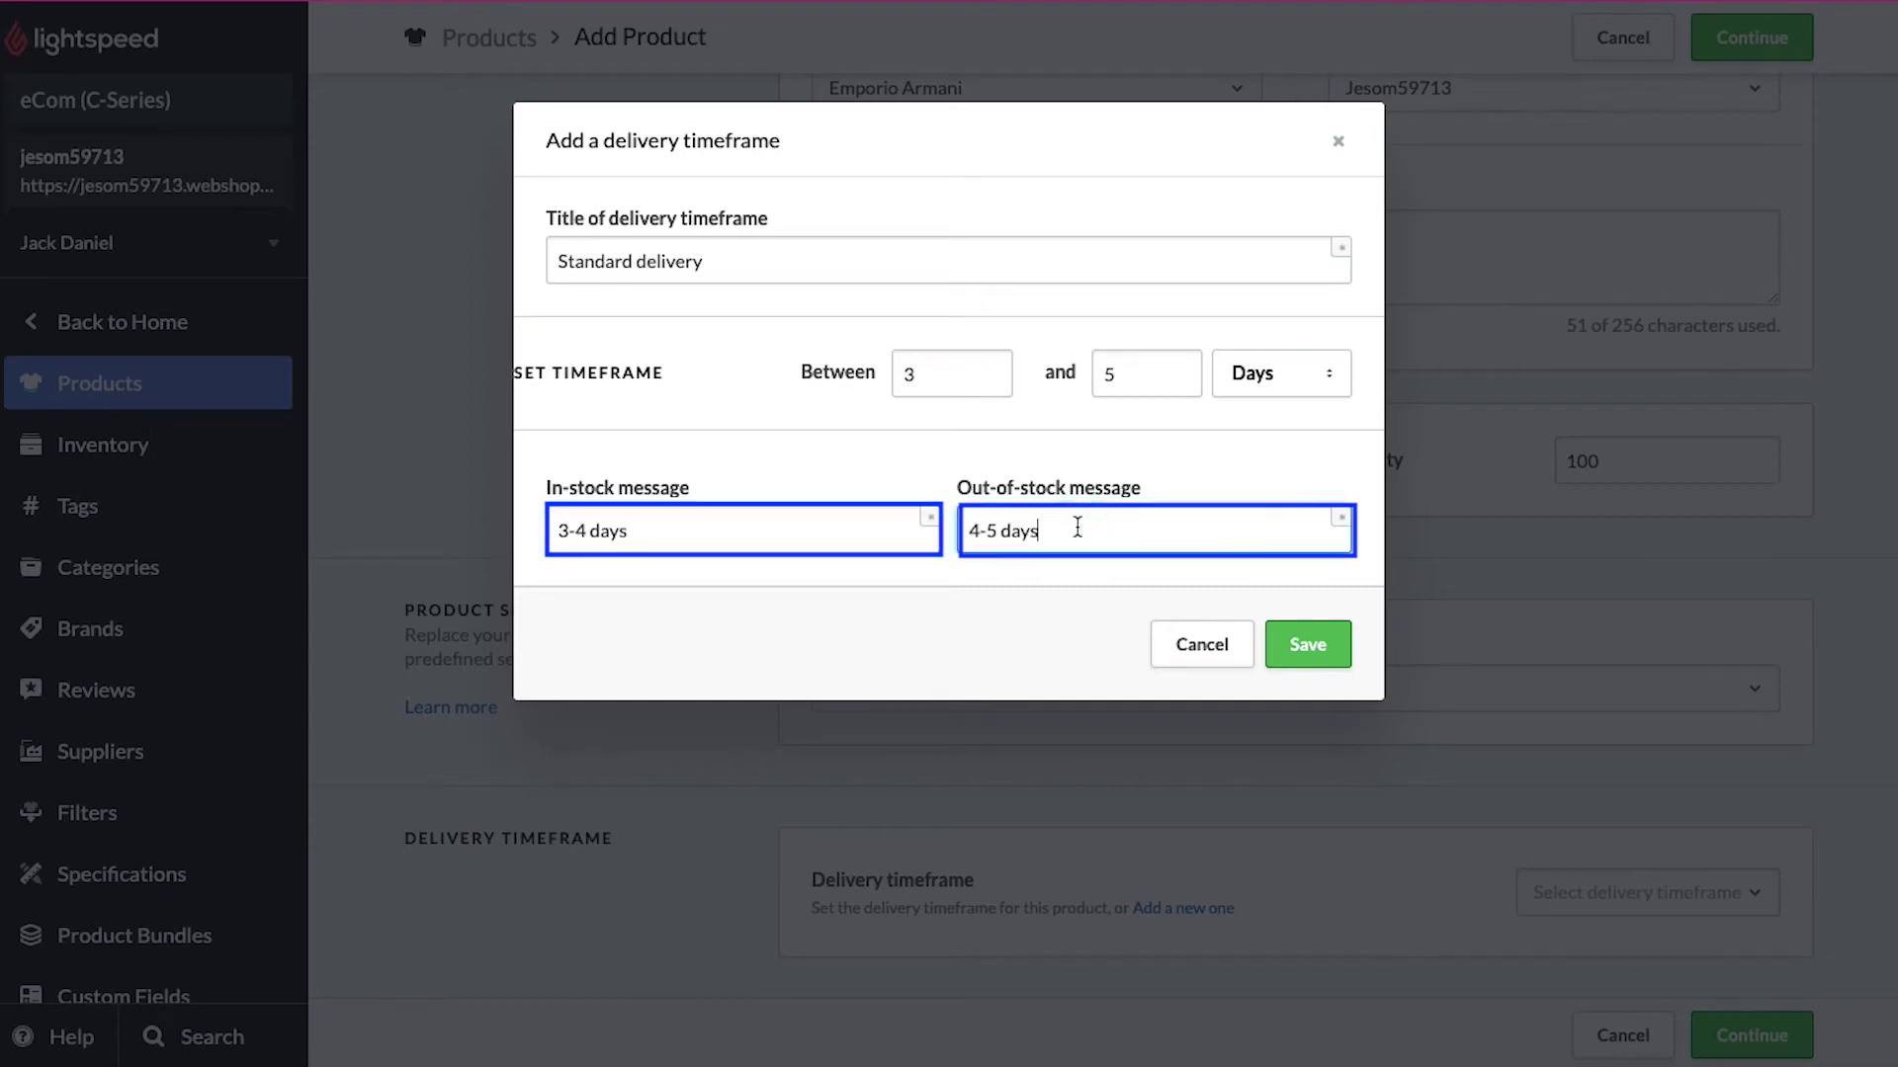
pyautogui.press('Tab')
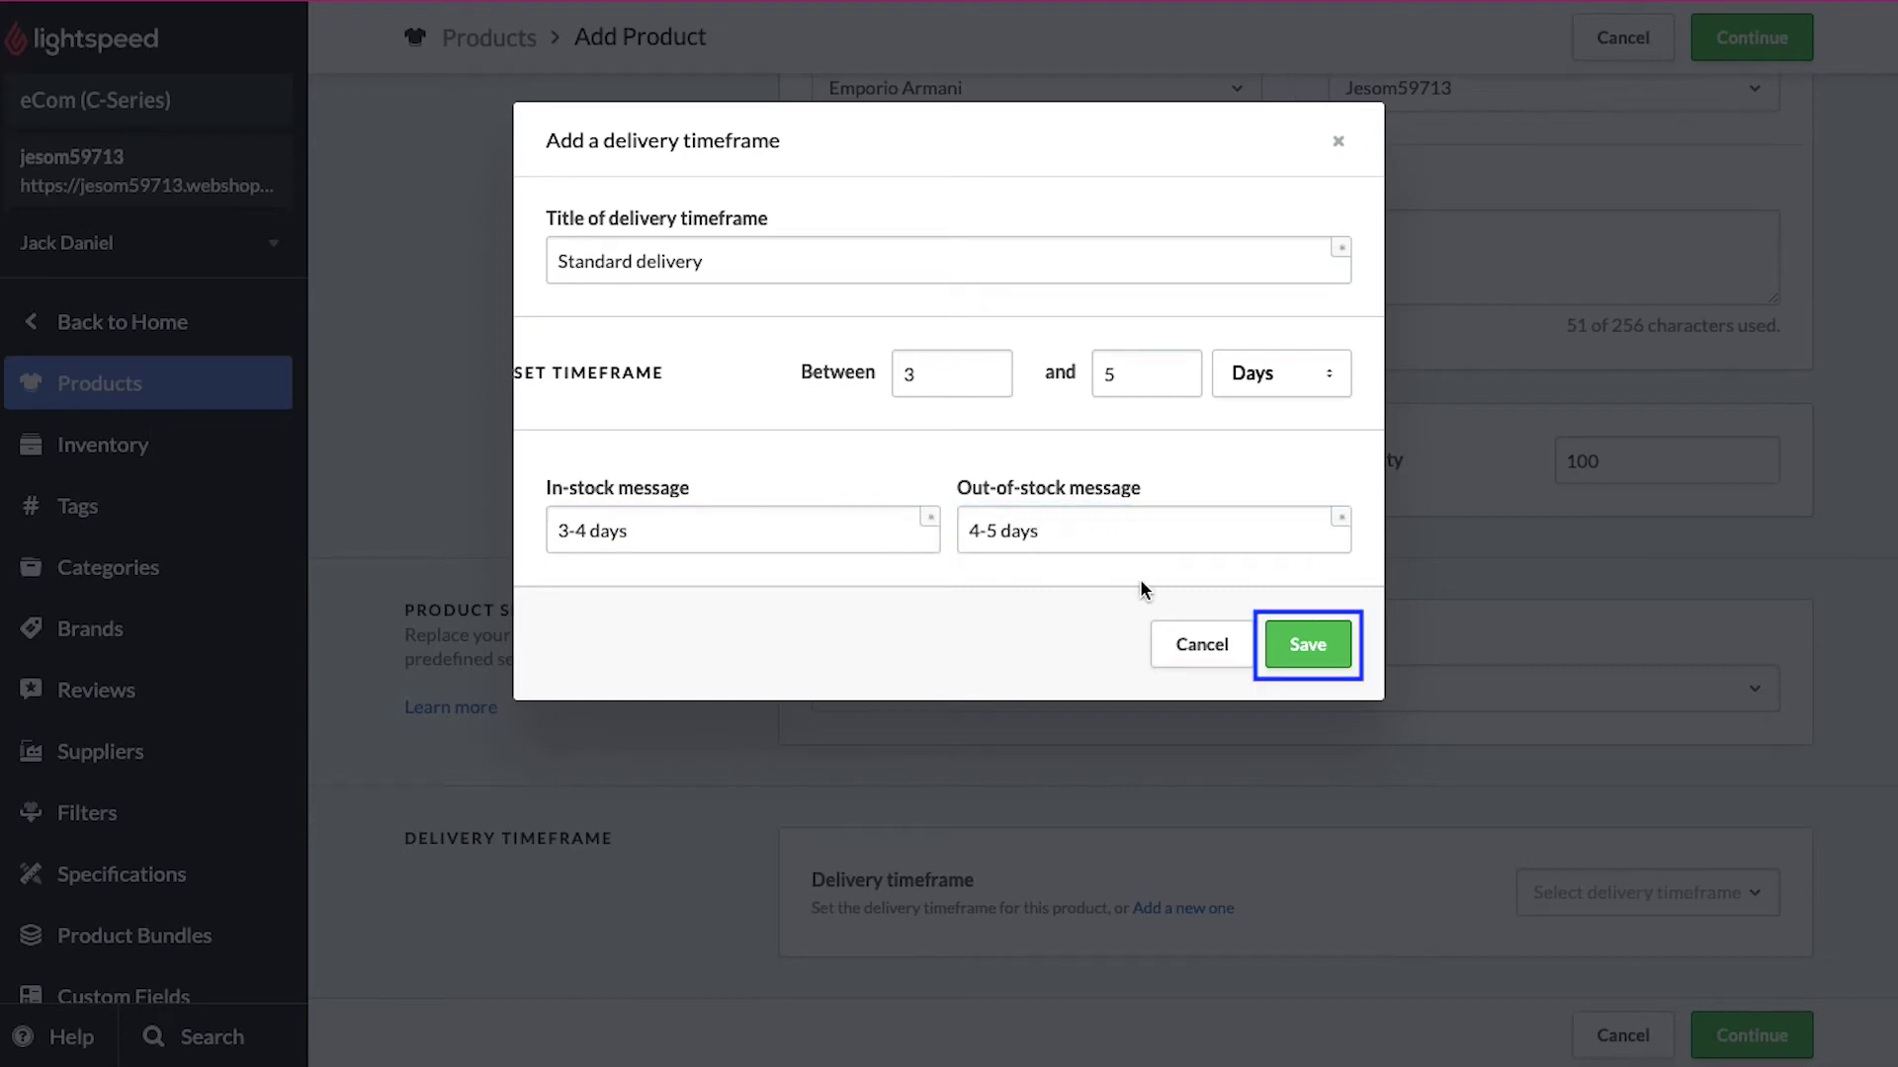
pyautogui.click(1300, 653)
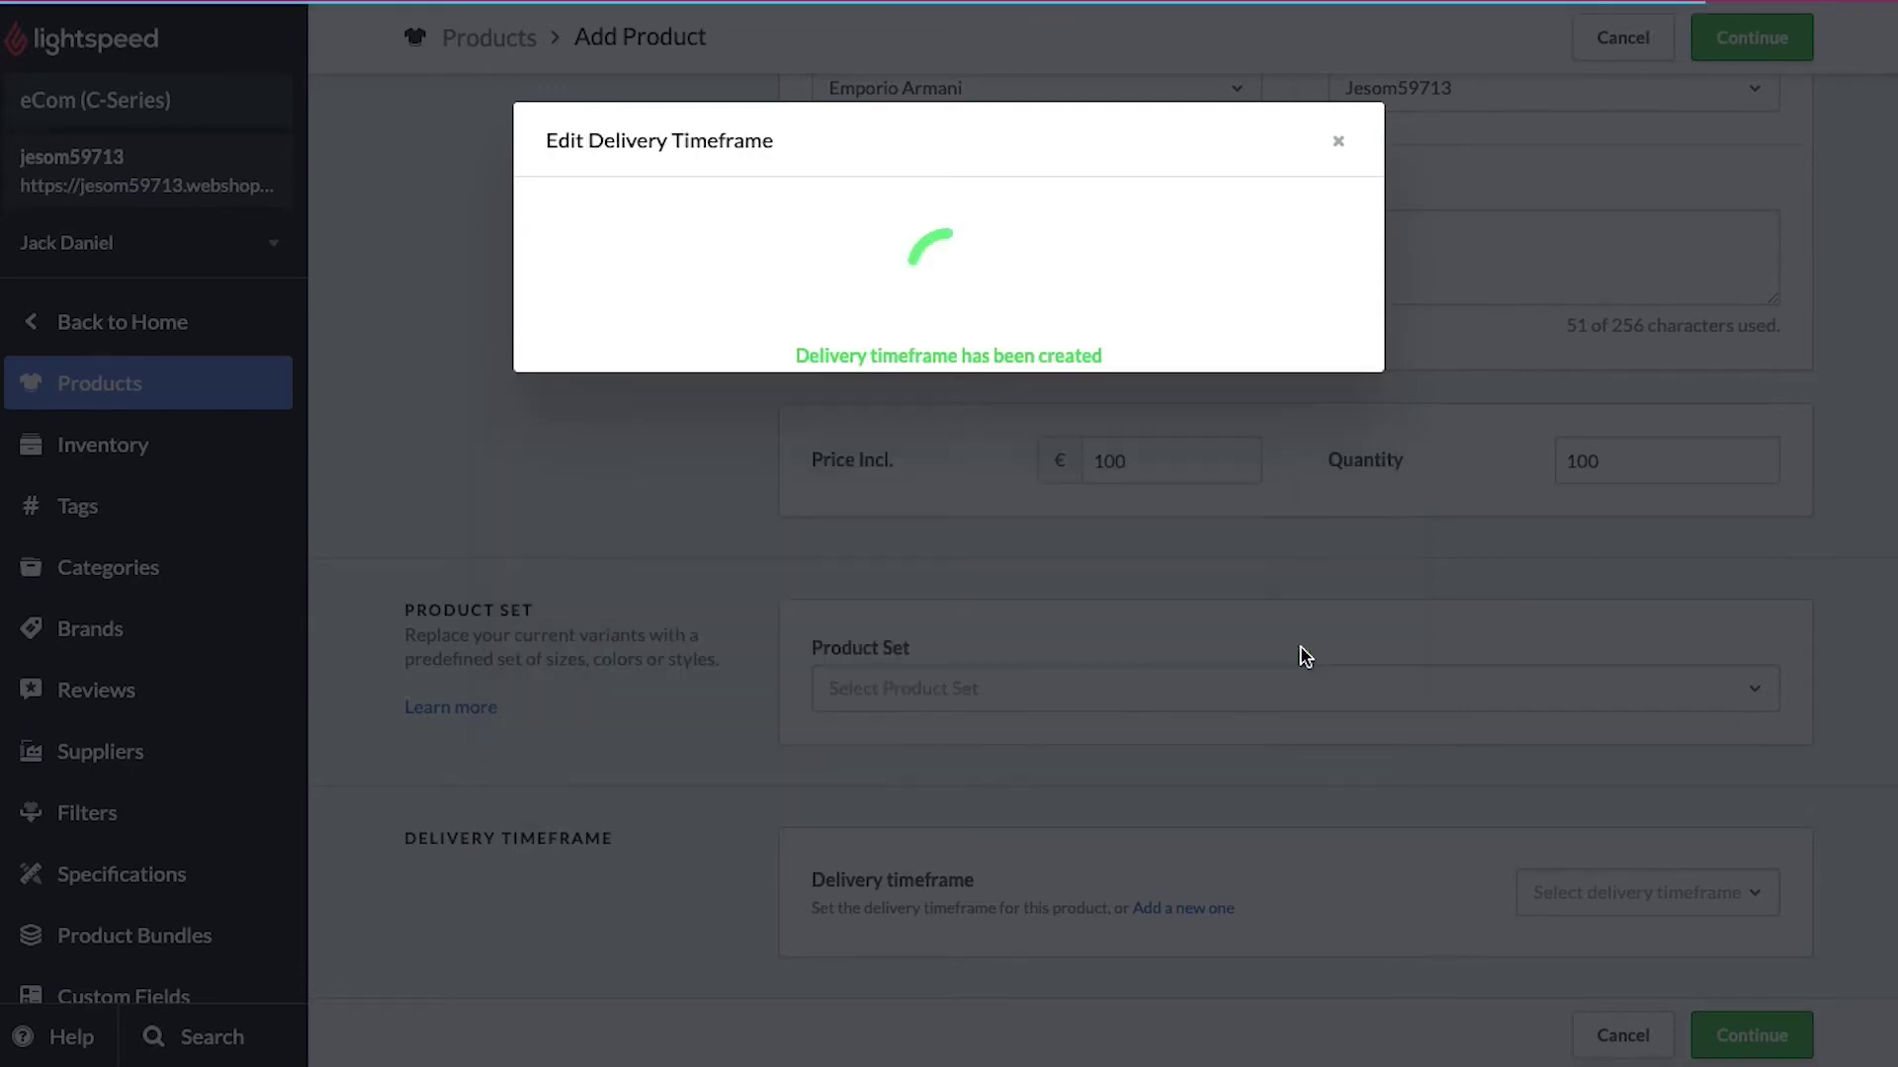
pyautogui.click(1718, 895)
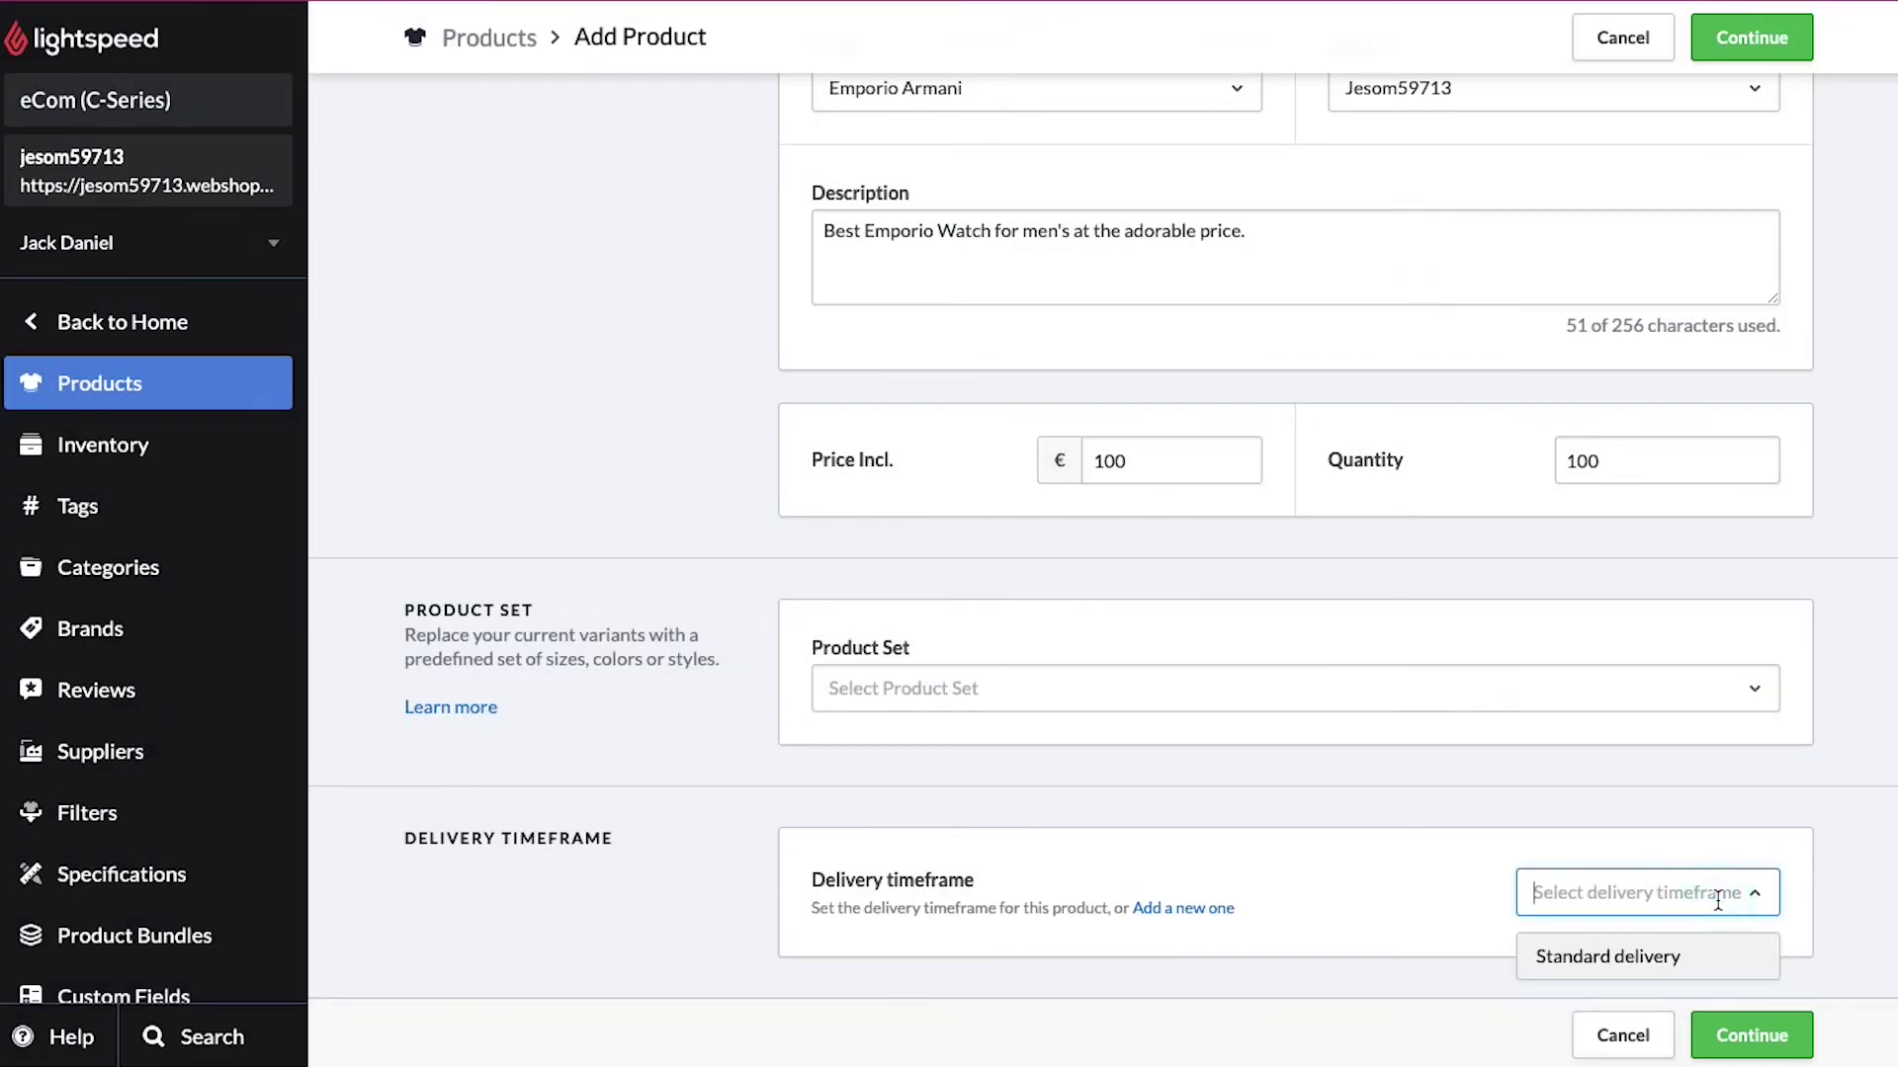
pyautogui.click(1686, 959)
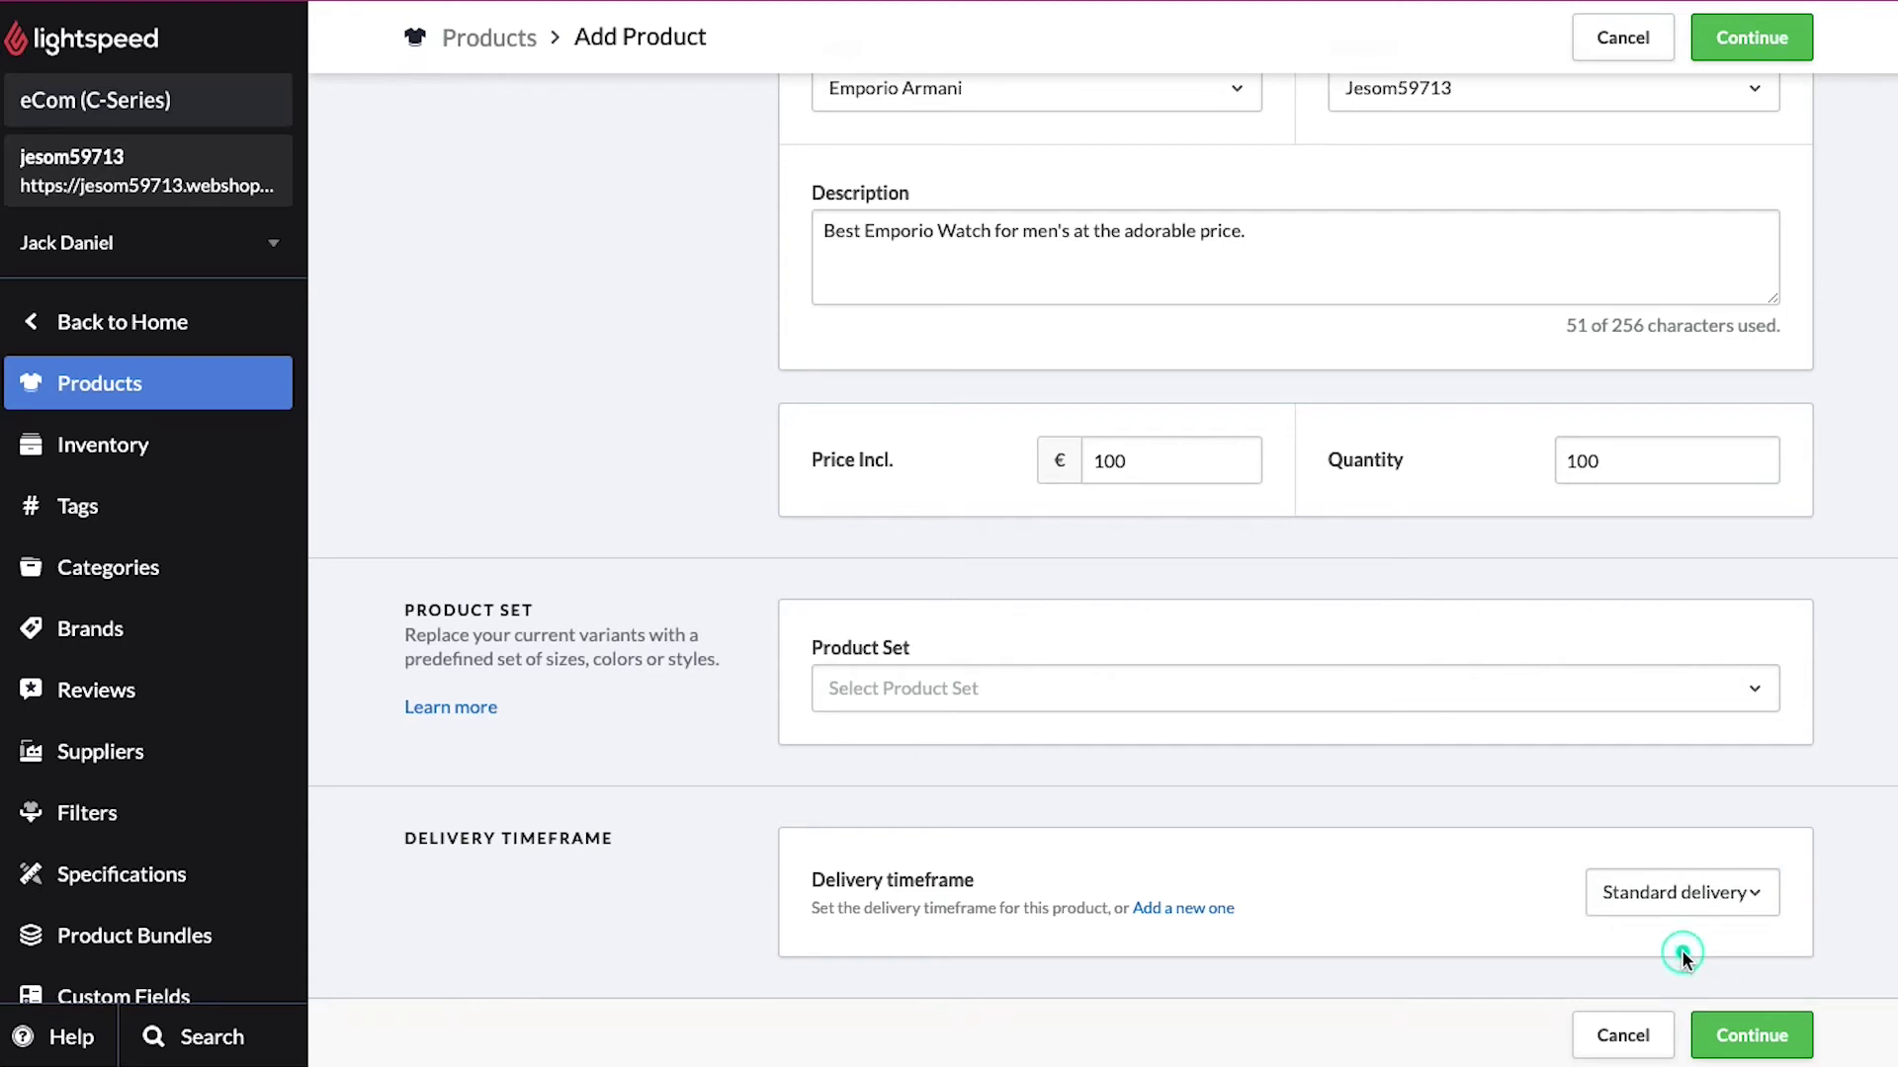
# - Save the watch product with a photo as its image, then go back to the home dashboard
pyautogui.click(1758, 1040)
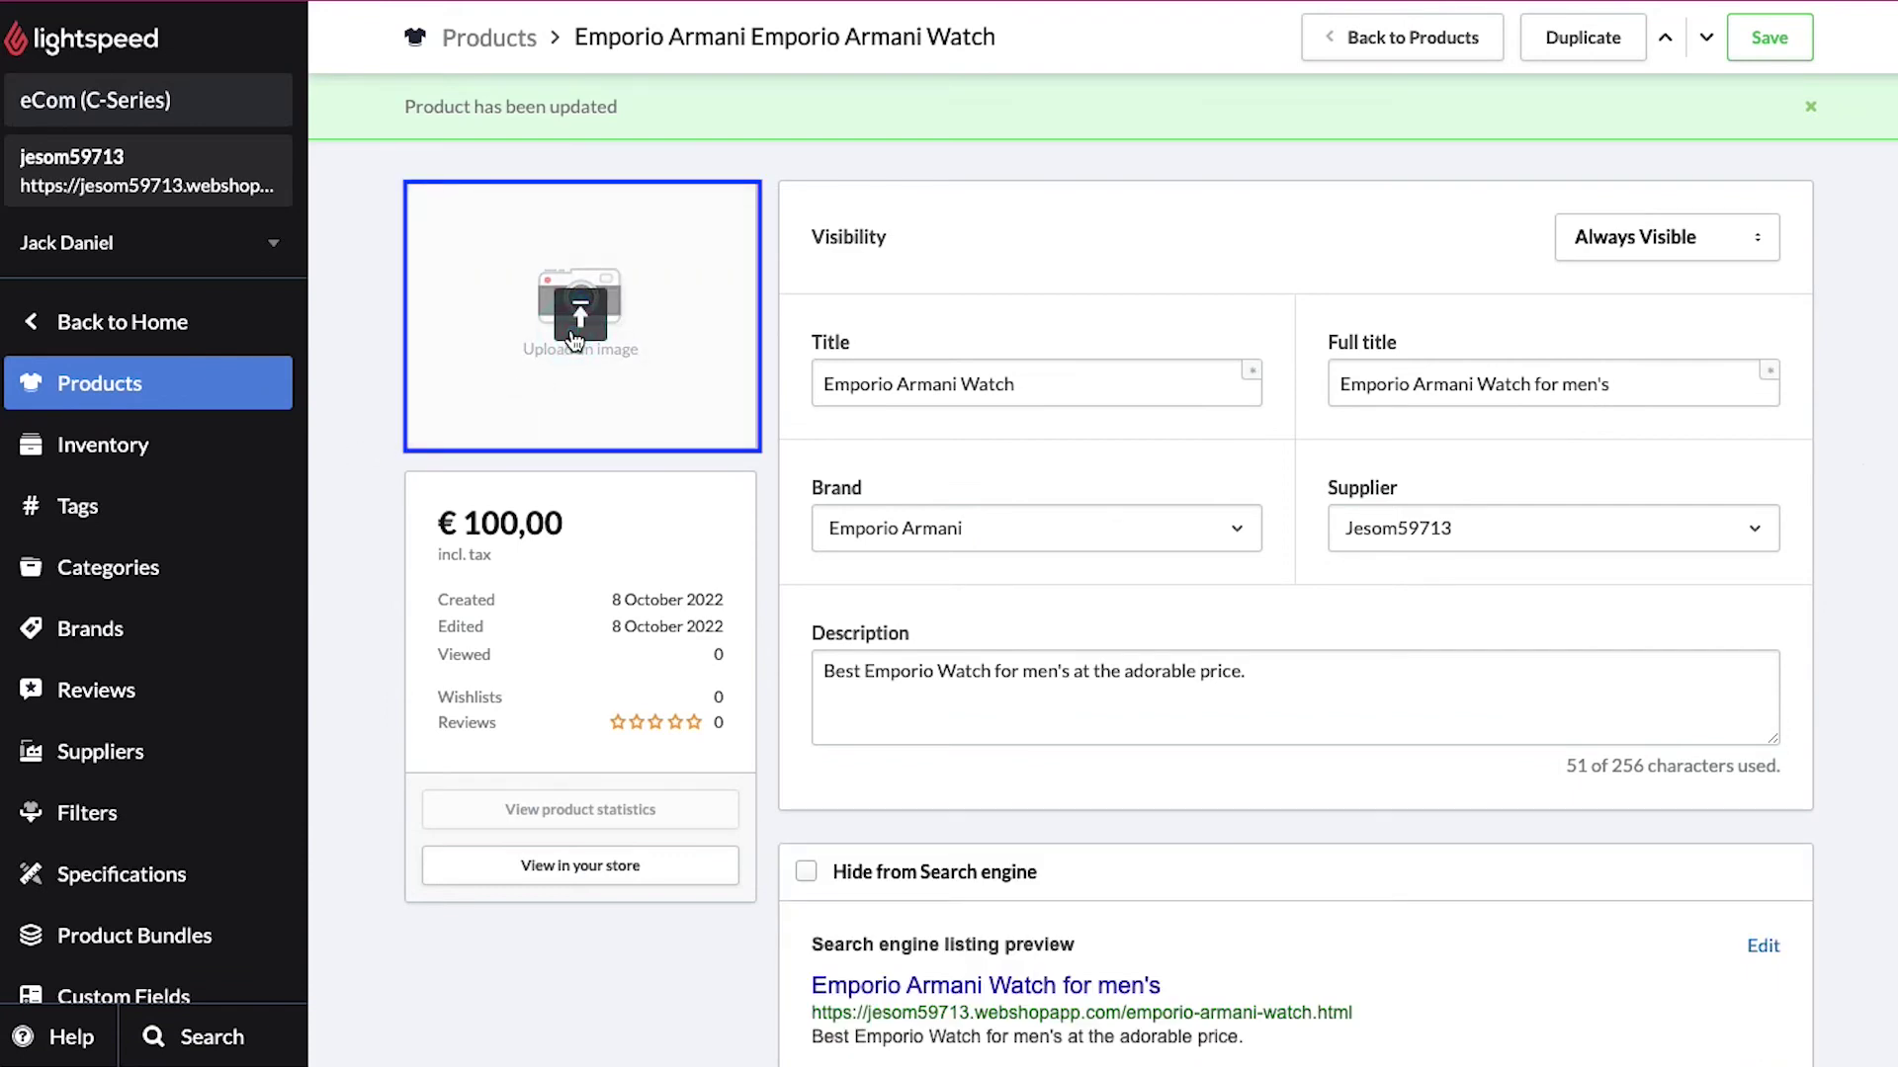
pyautogui.moveTo(573, 341); pyautogui.dragTo(577, 346)
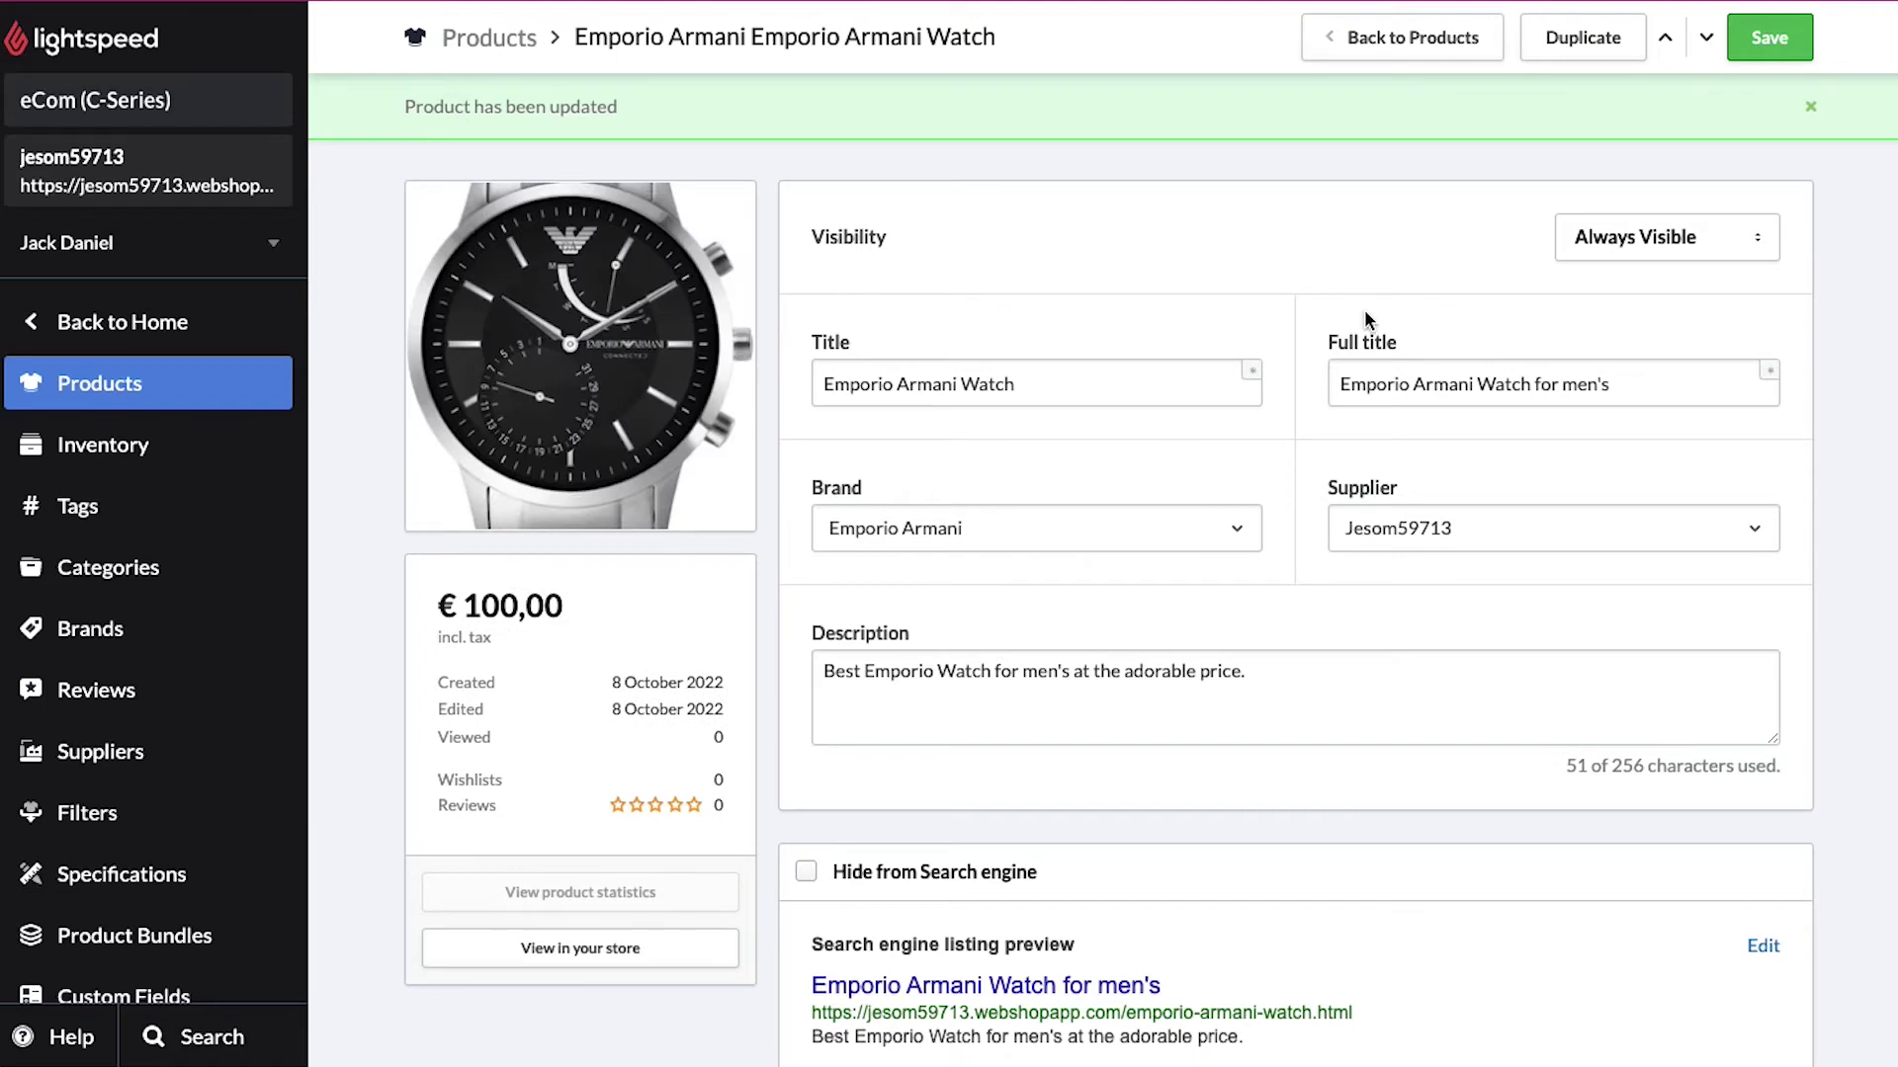
pyautogui.click(1763, 50)
pyautogui.click(197, 322)
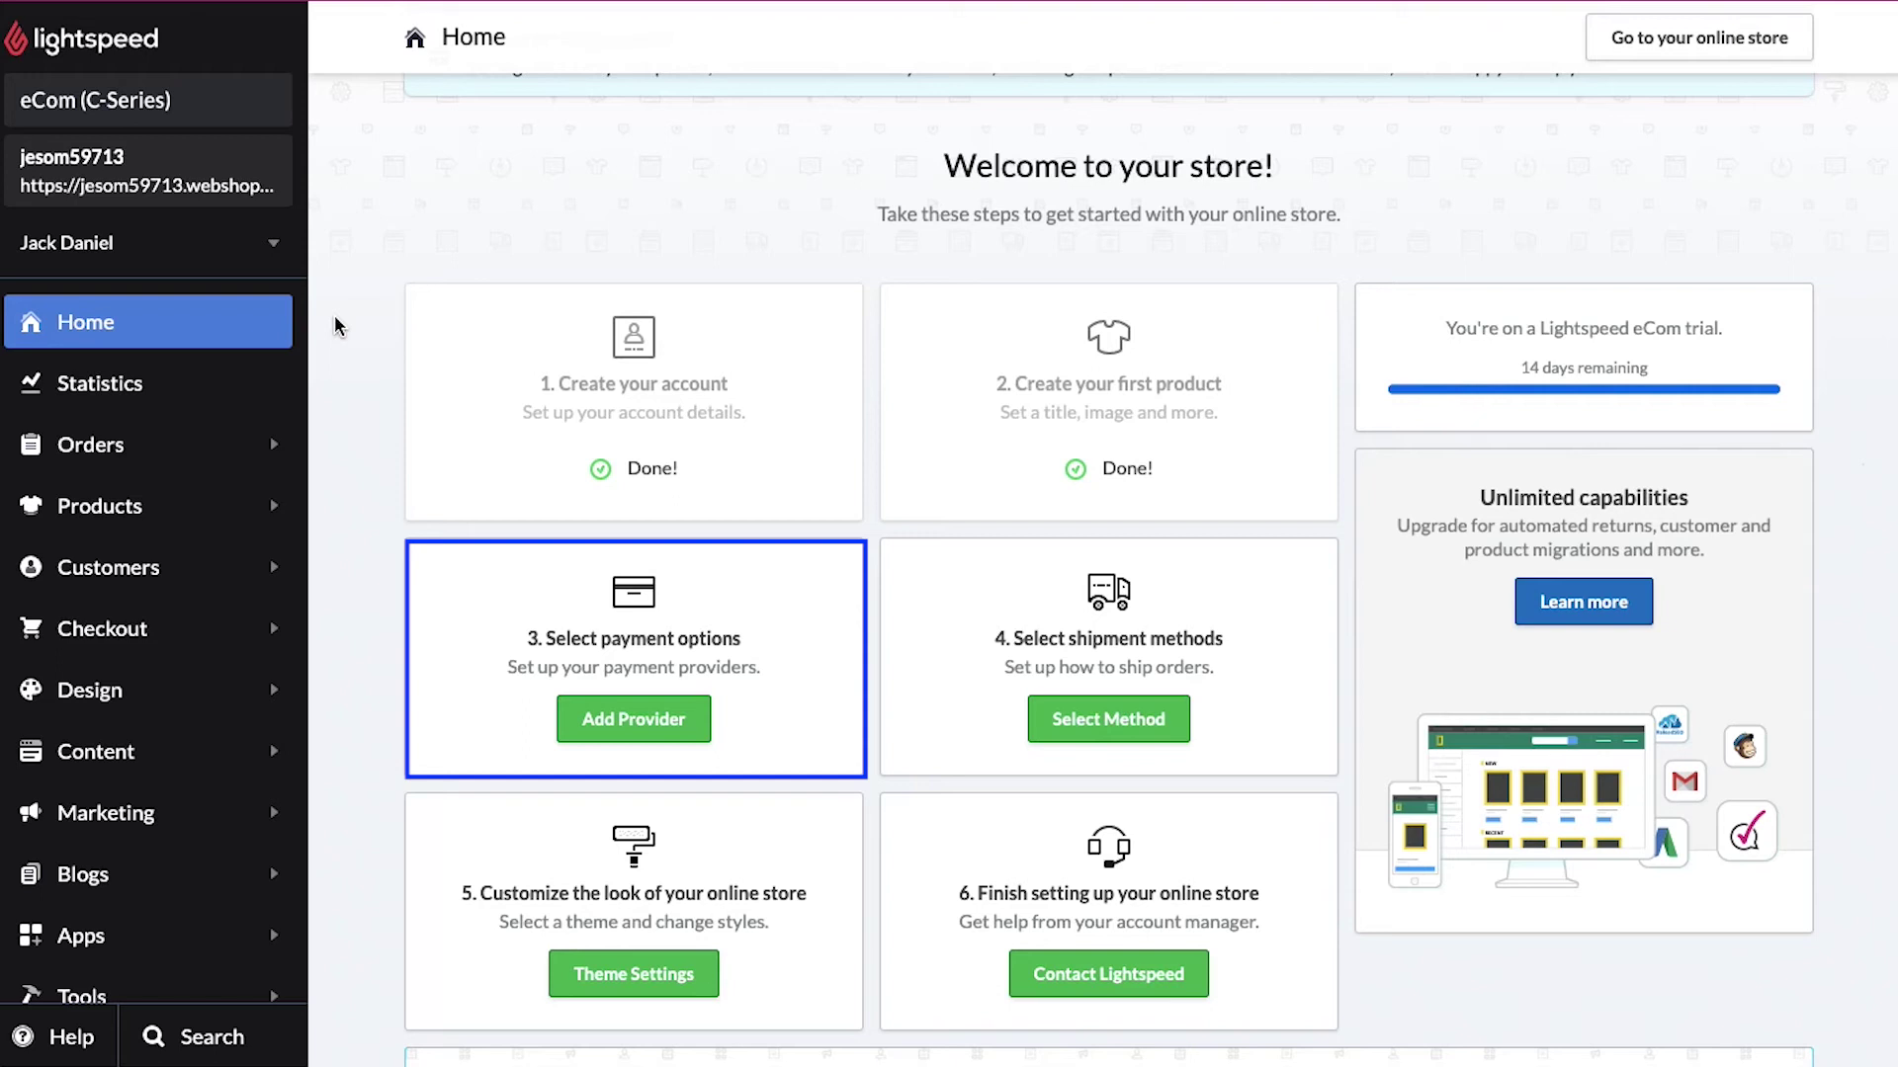
# - Start adding a payment provider from step 3 of the home dashboard
pyautogui.click(633, 725)
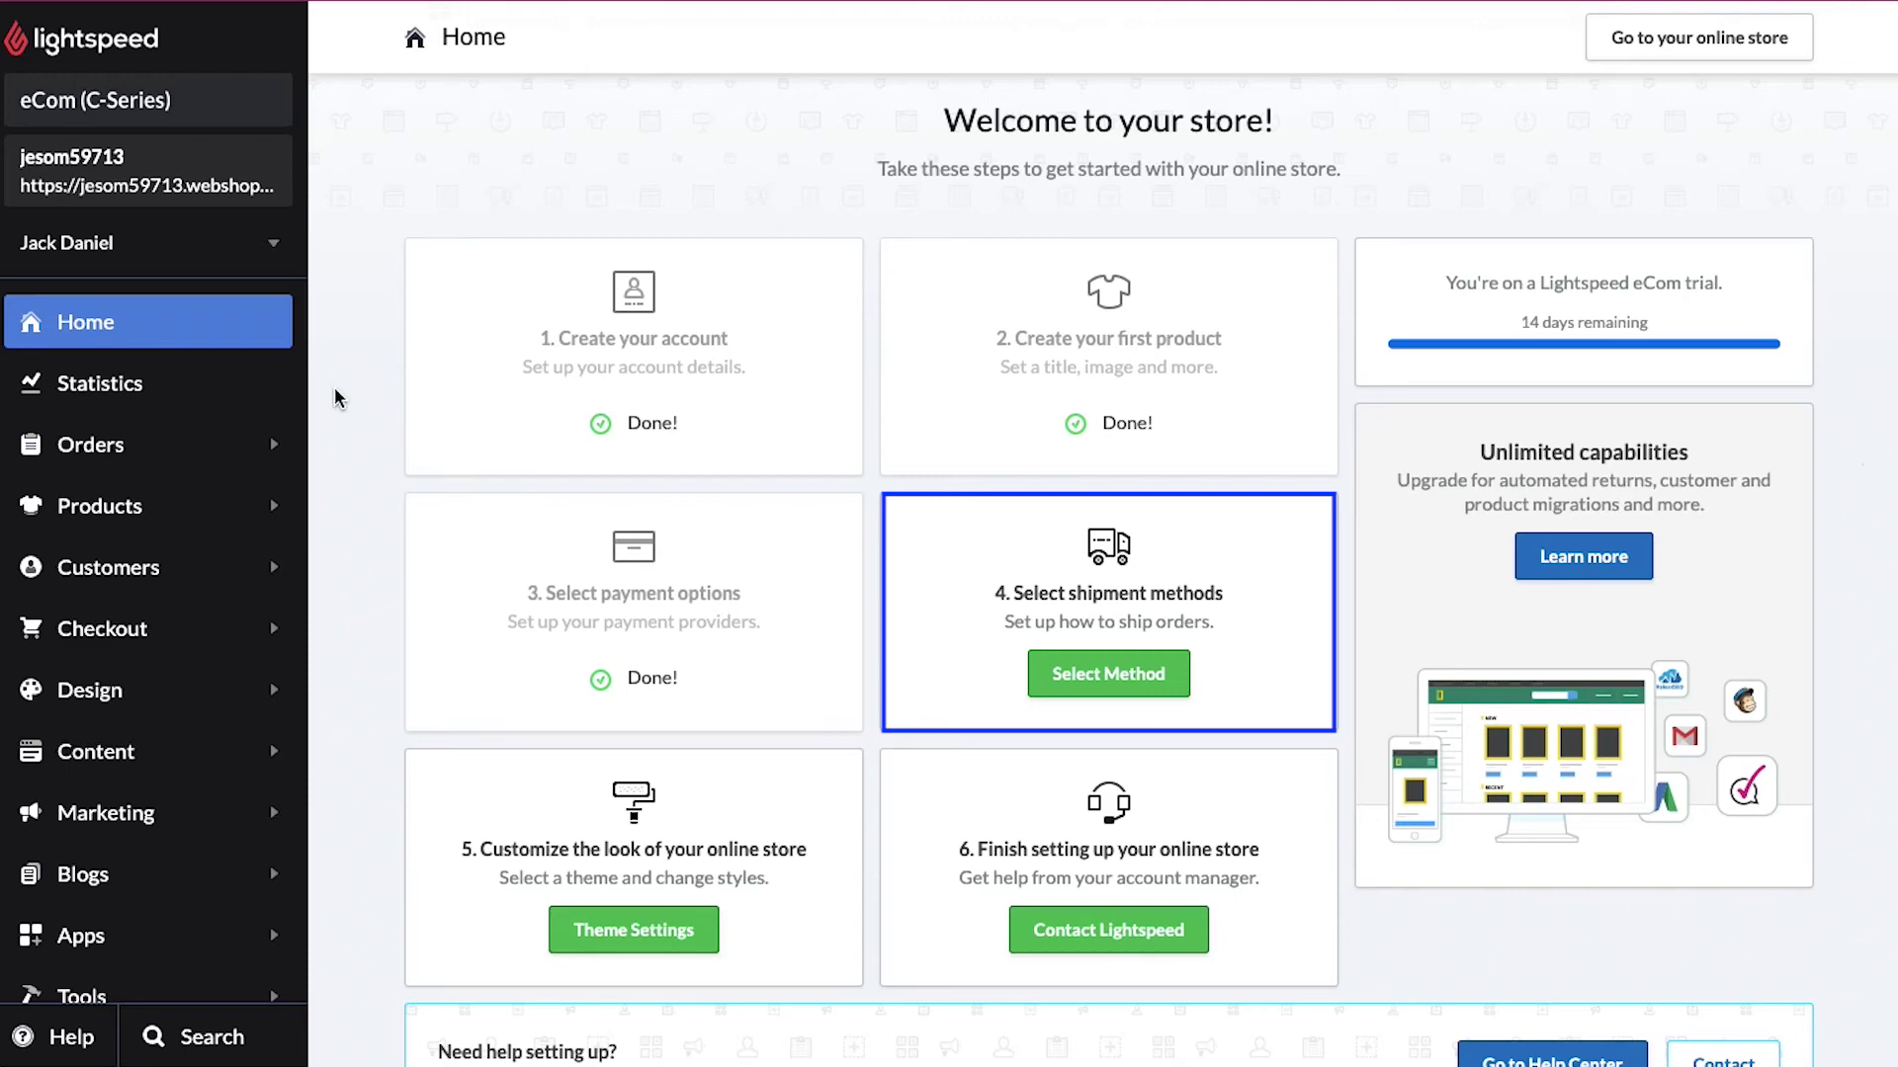
# - Add a manual shipping method of type Default shipping
pyautogui.click(1075, 675)
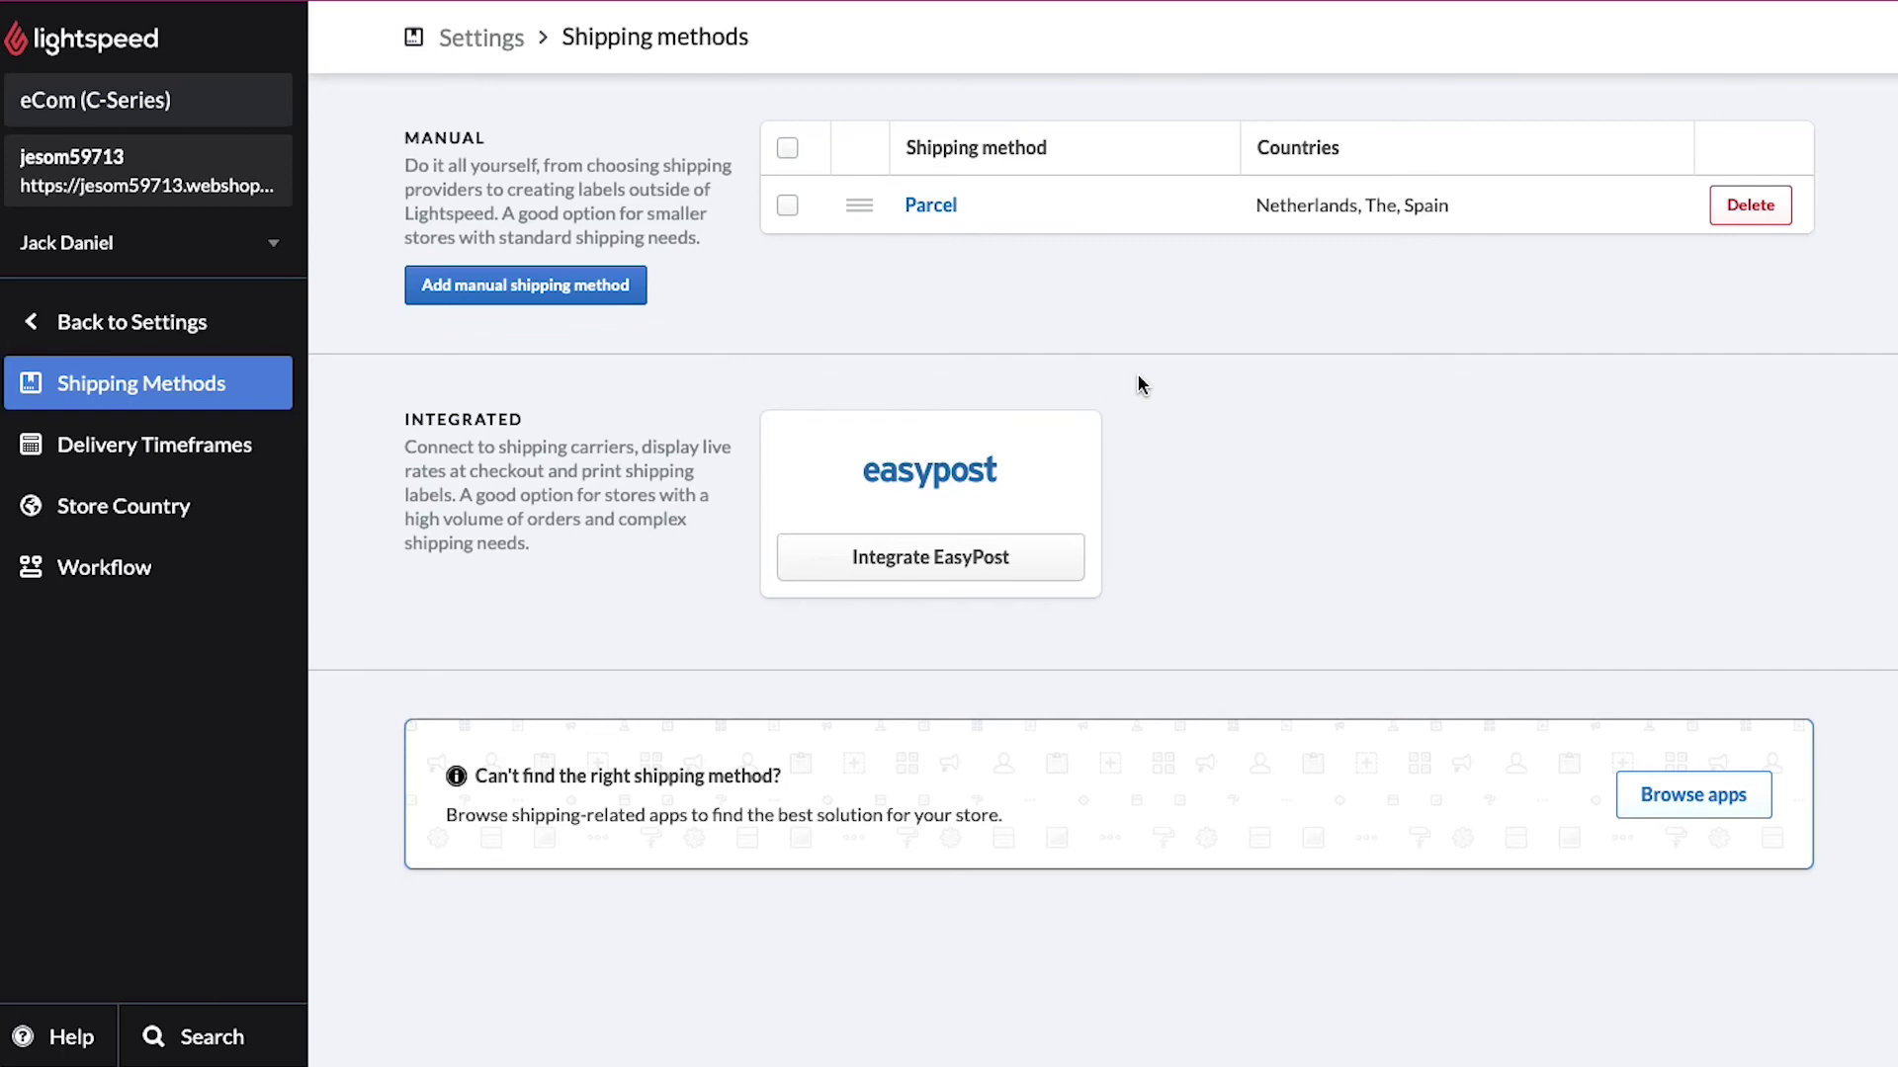
pyautogui.click(586, 294)
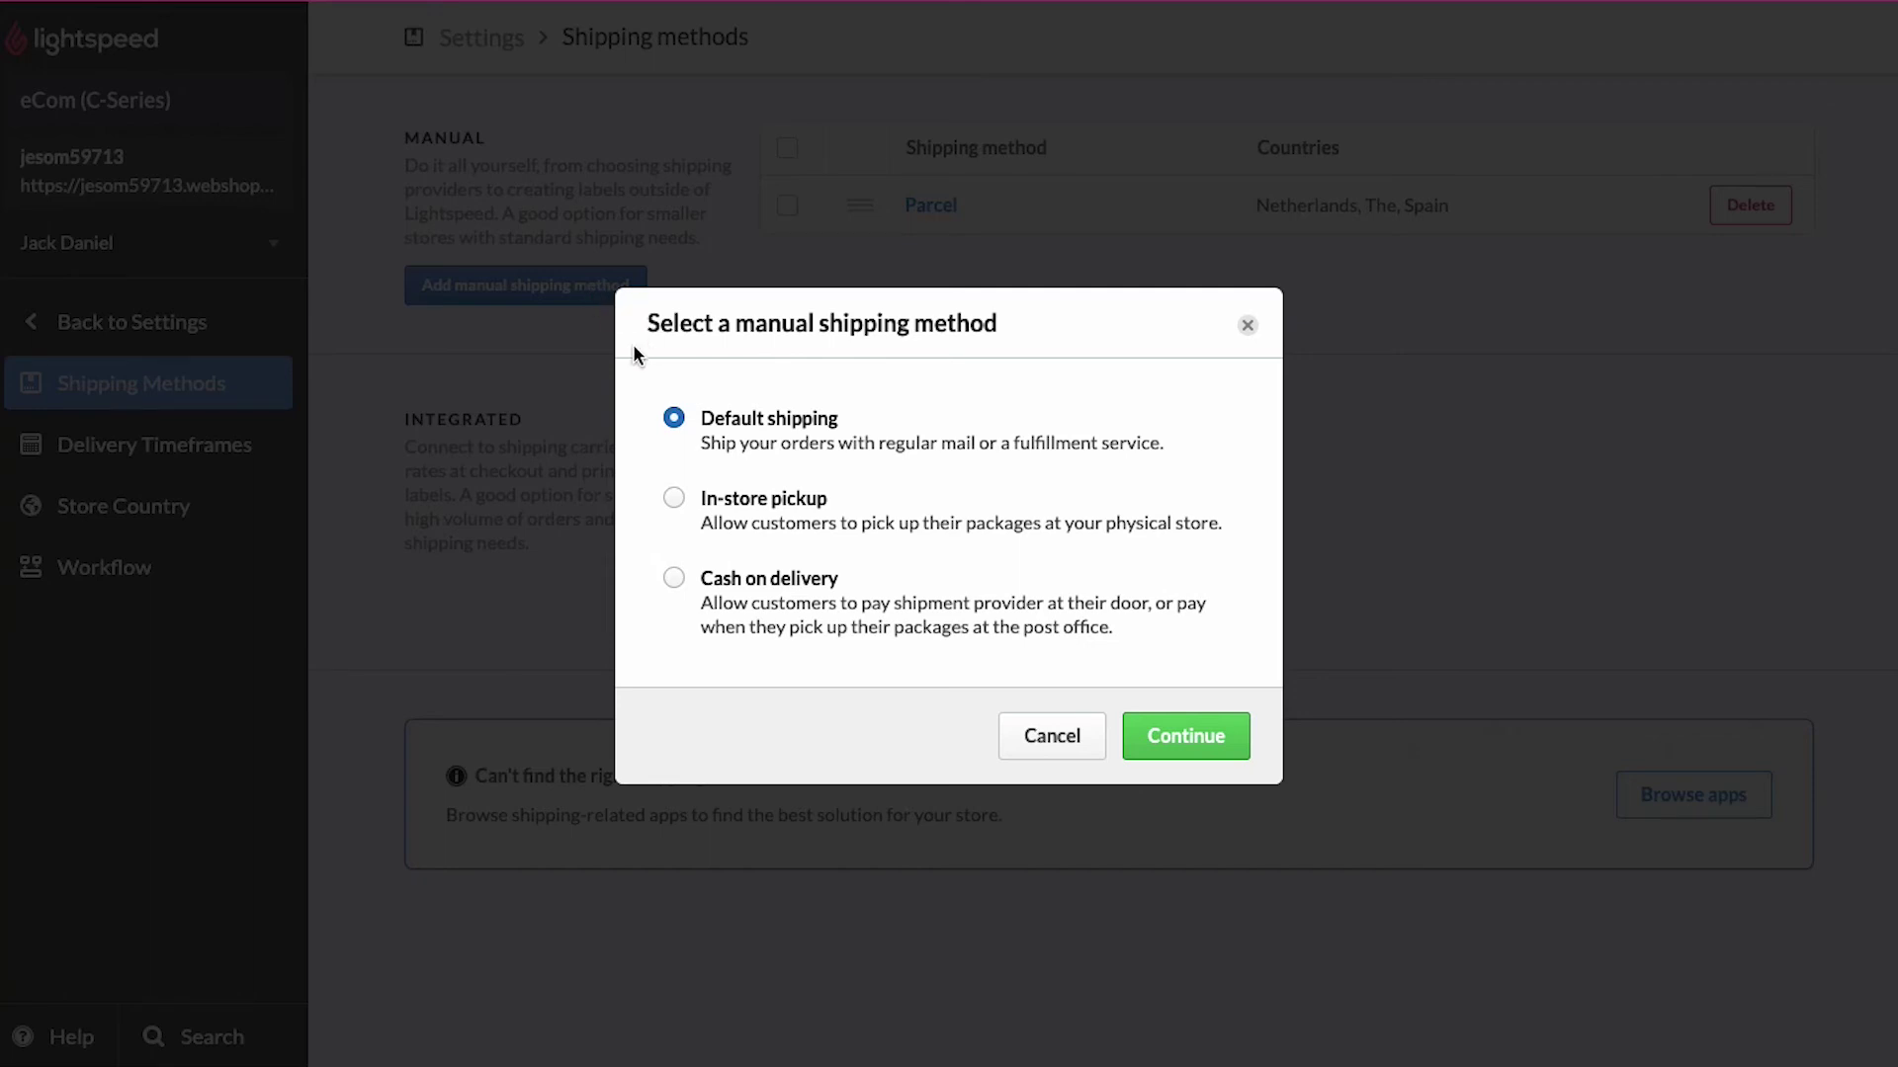
pyautogui.press('Tab')
pyautogui.press('Tab')
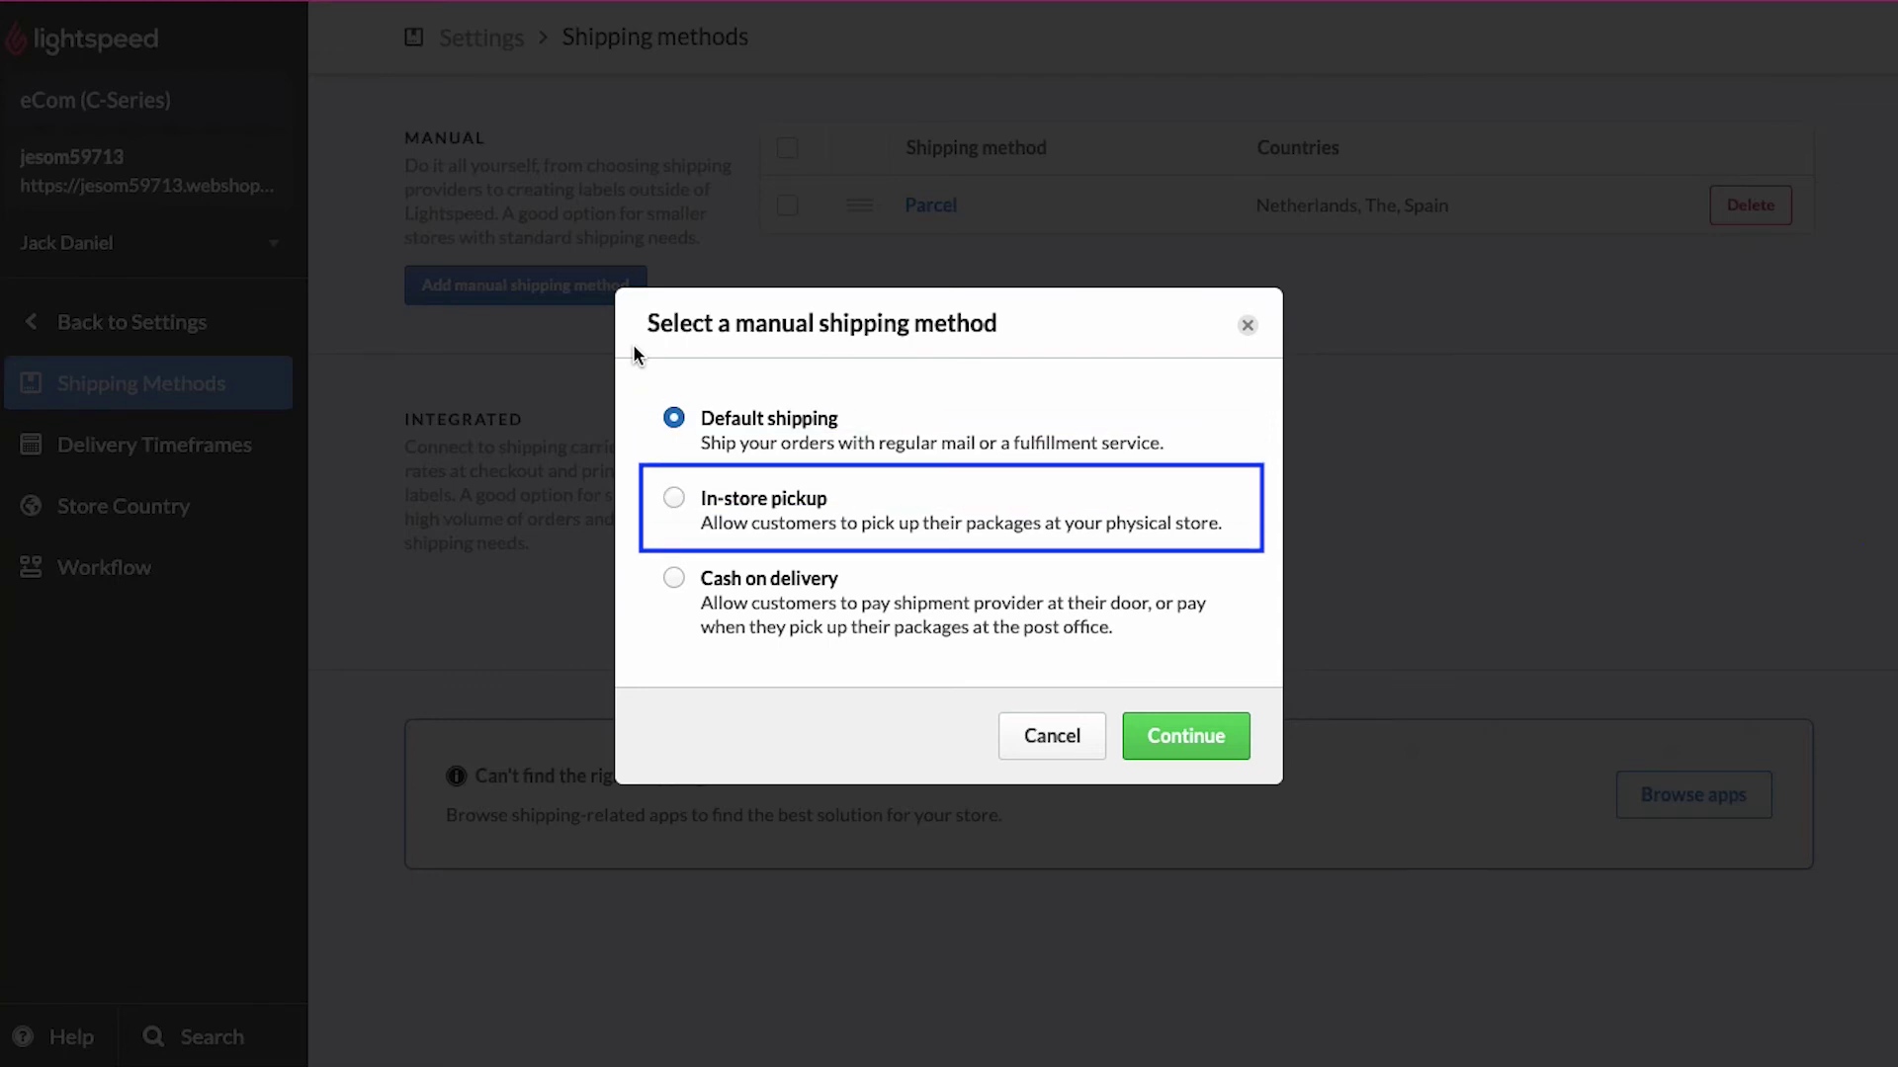
pyautogui.press('Tab')
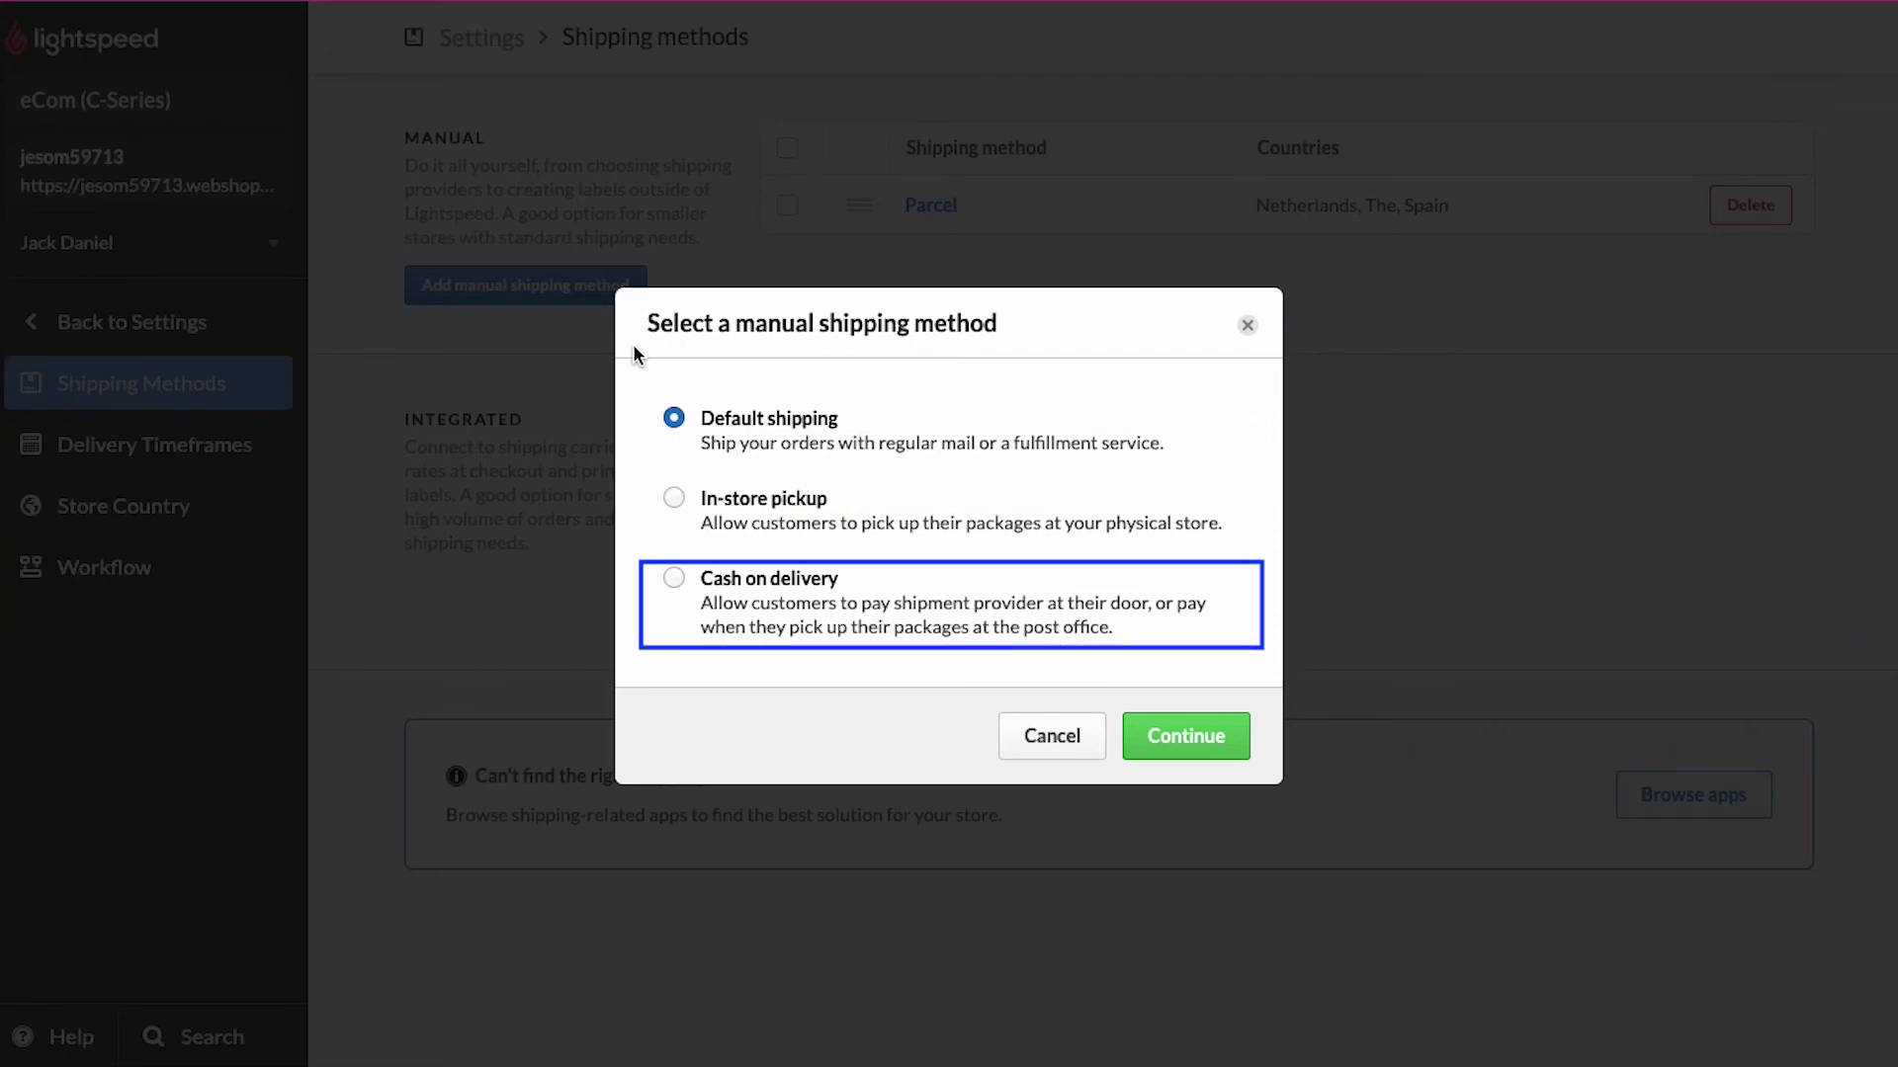
pyautogui.click(1180, 759)
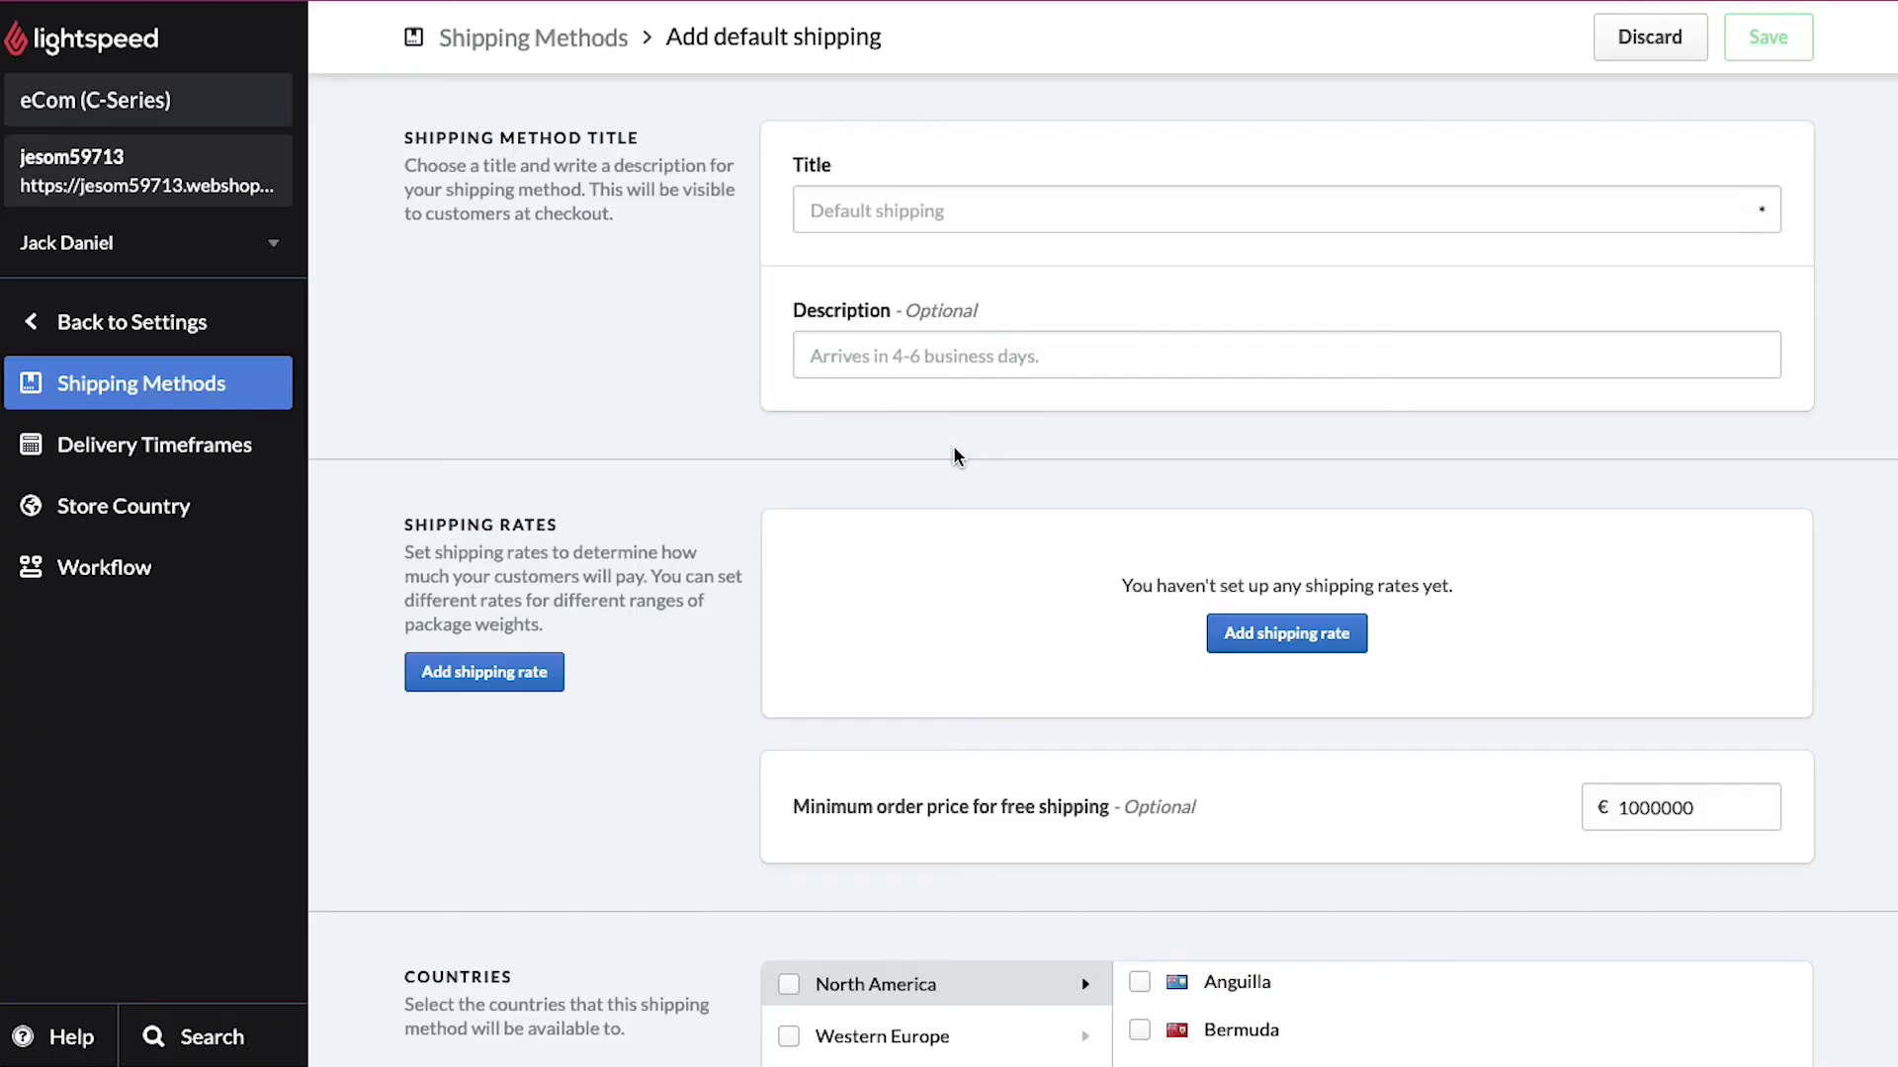
# - Title the shipping method 'Manual Shipping' and leave the description blank
pyautogui.click(999, 210)
pyautogui.write('Manual S')
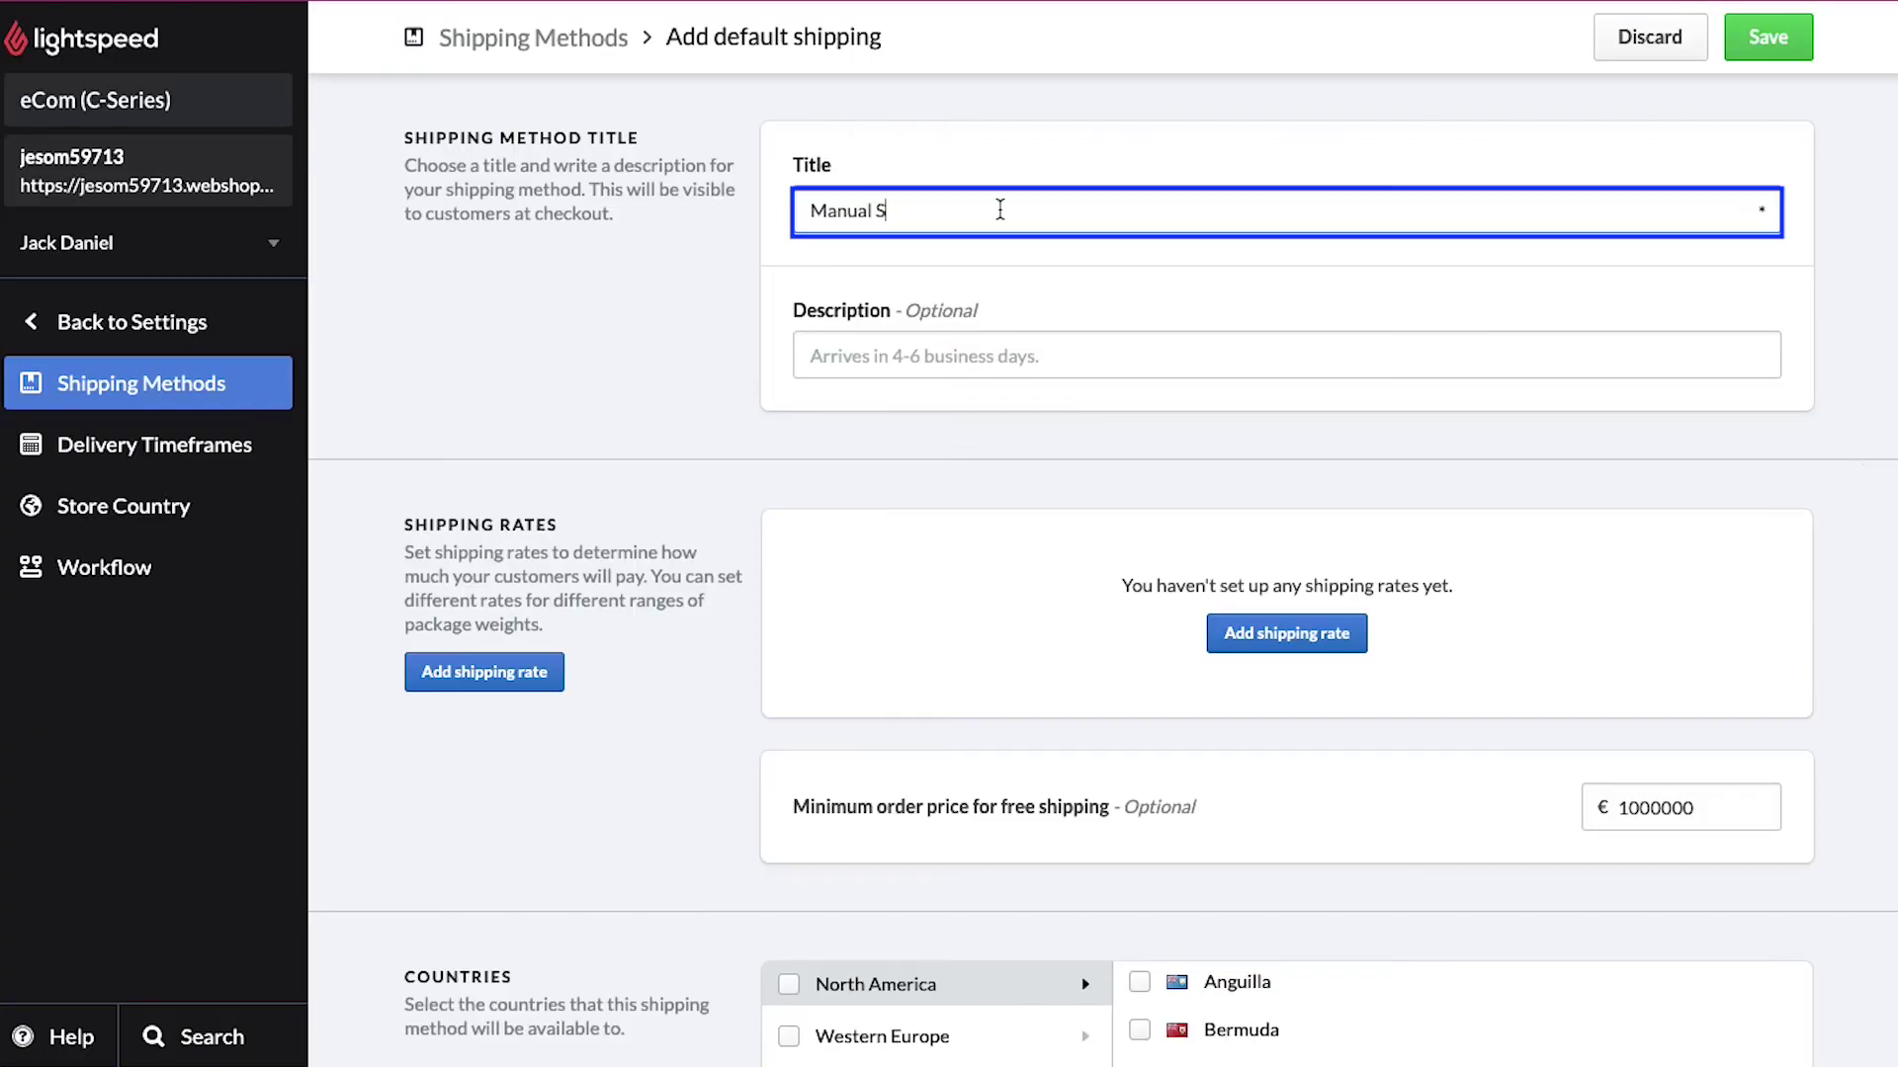
pyautogui.write('hipping')
pyautogui.press('Tab')
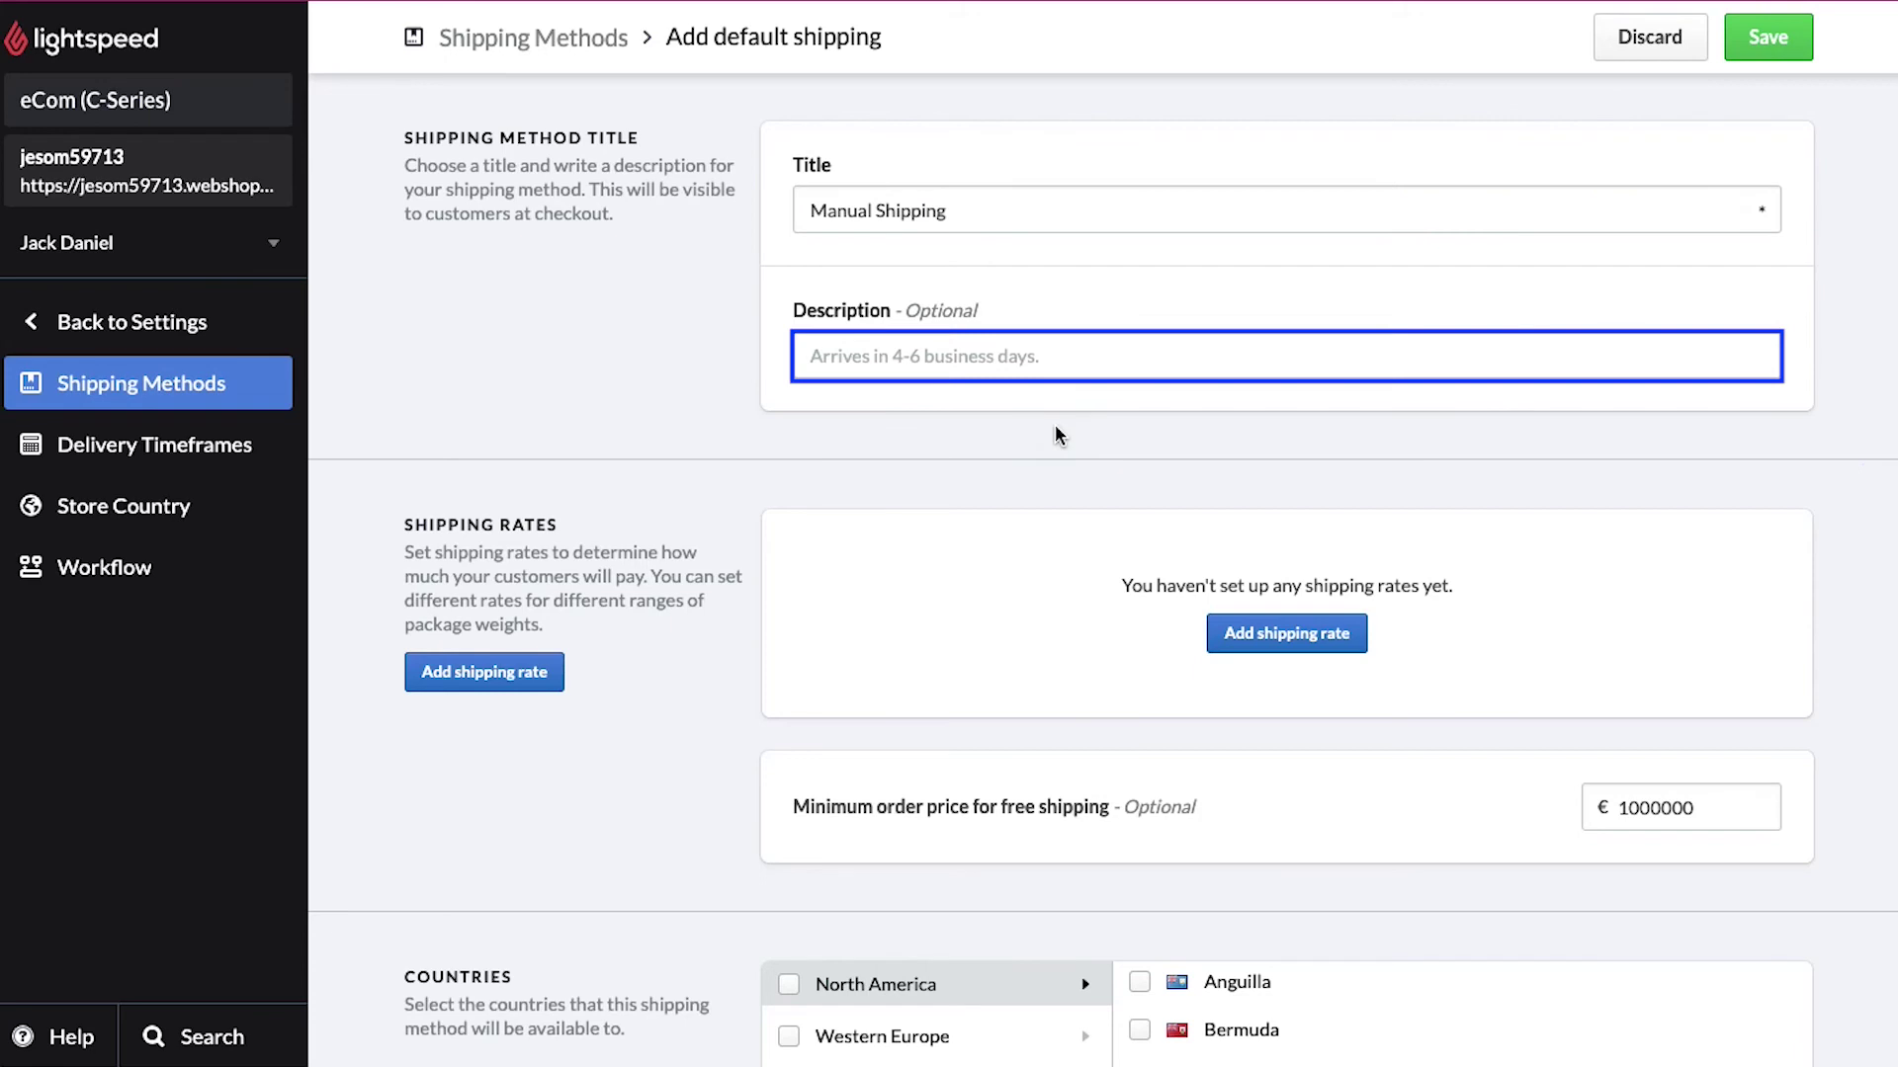
pyautogui.click(1059, 435)
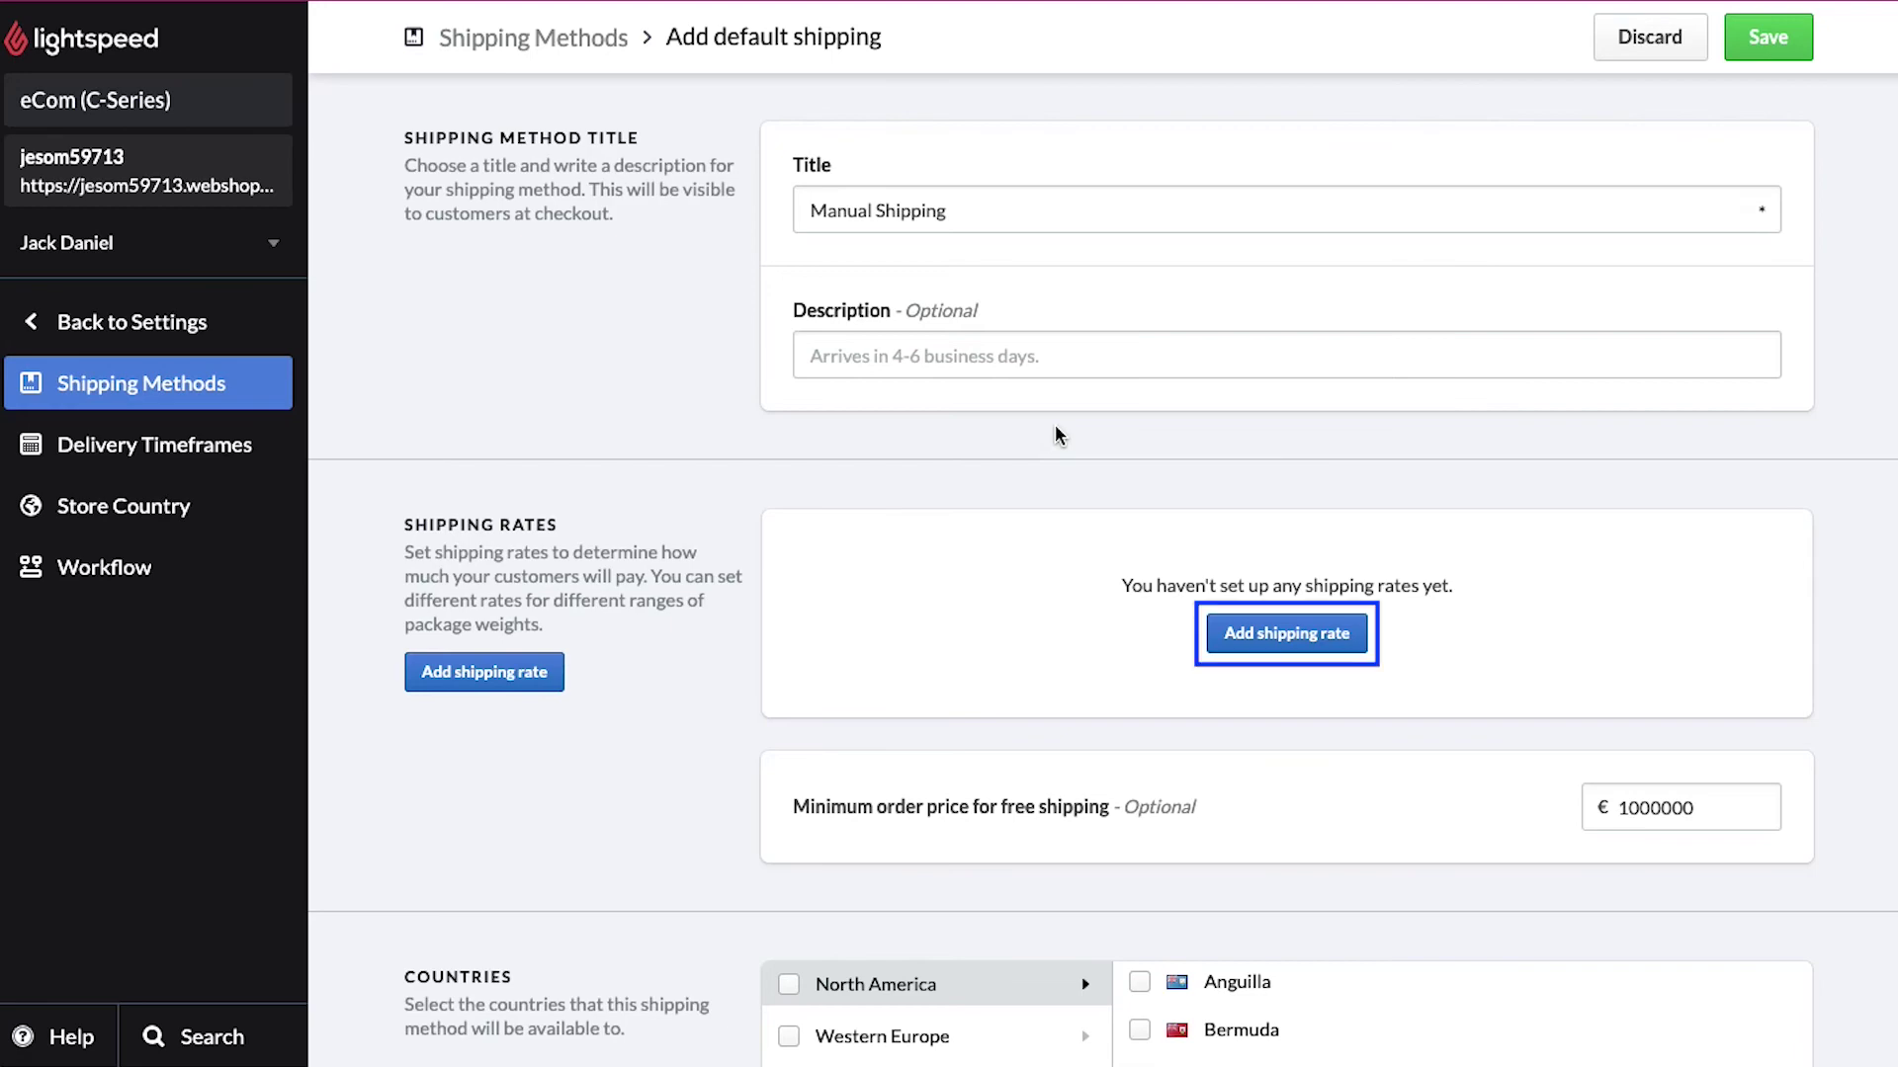
# - Add a weight-based rate of €10 for 100–500 grams and save it
pyautogui.click(1236, 638)
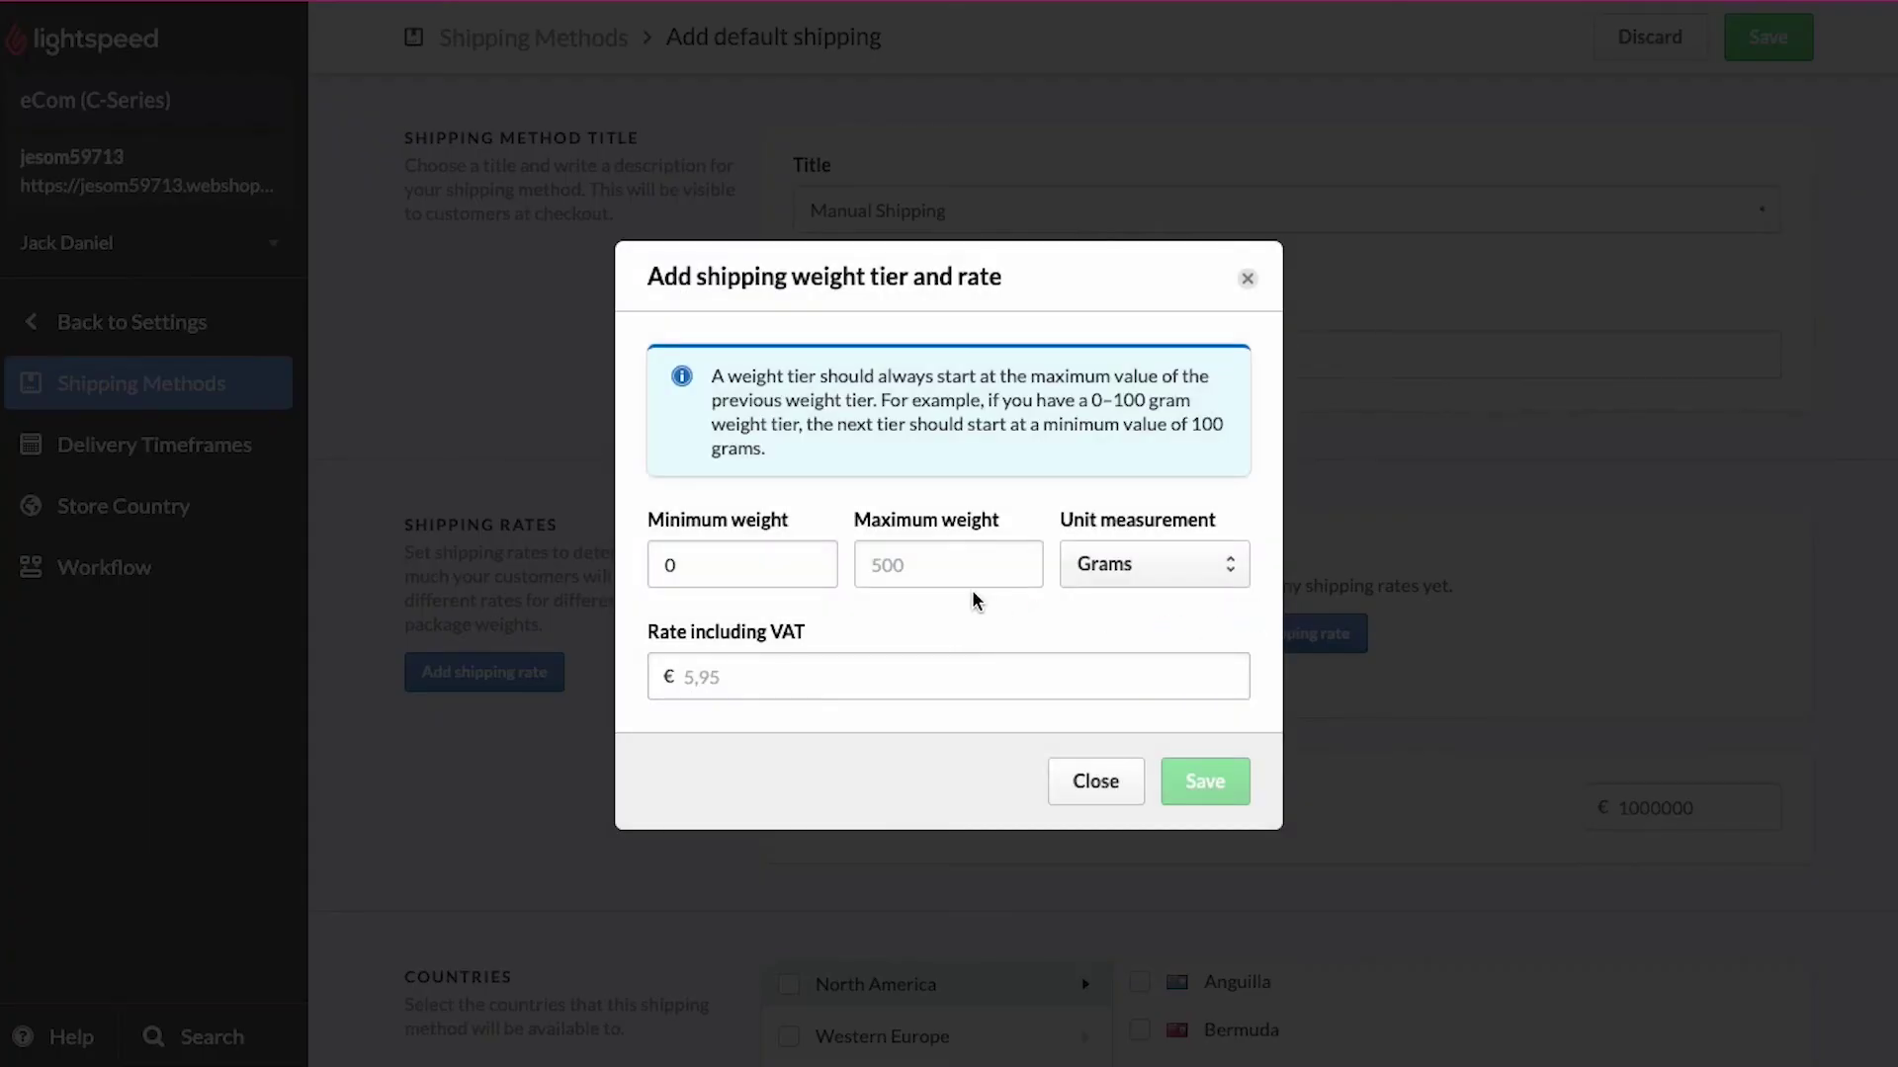
pyautogui.click(765, 559)
pyautogui.press('BackSpace')
pyautogui.write('100')
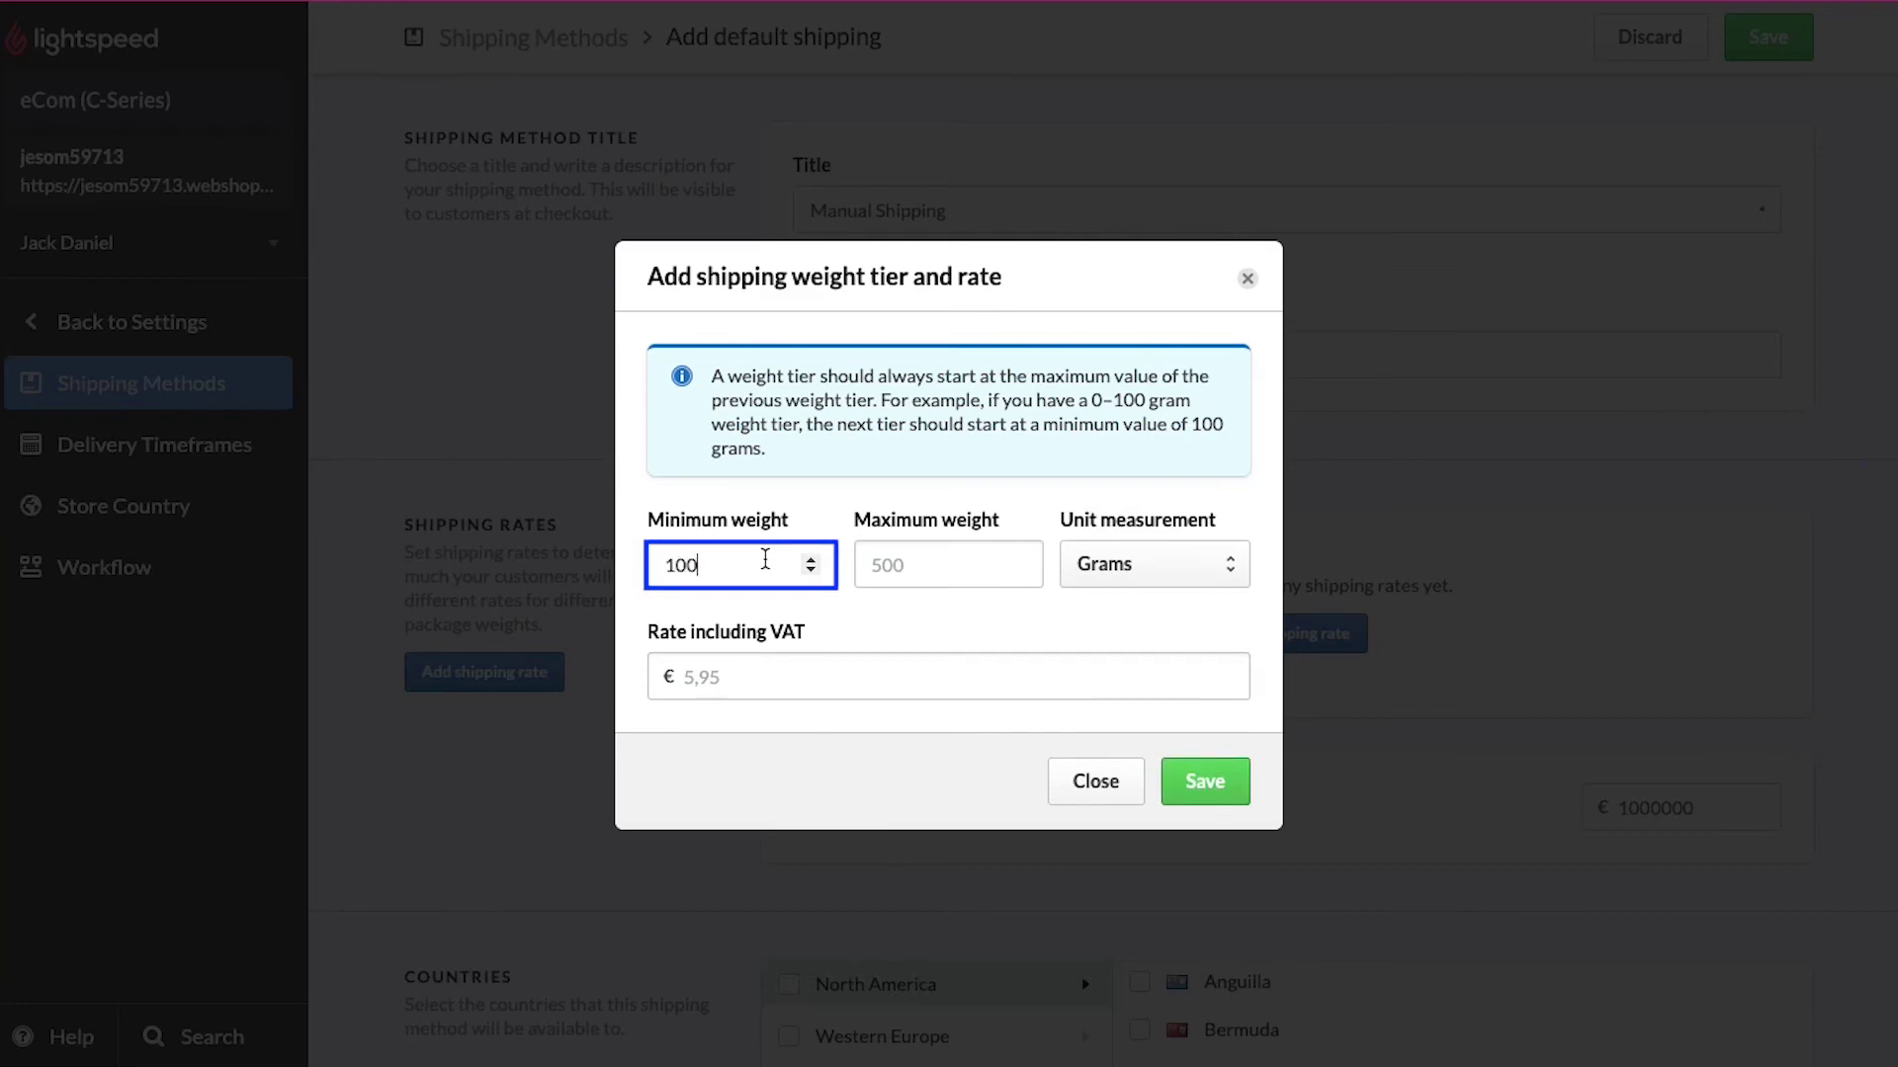
pyautogui.click(901, 566)
pyautogui.write('500')
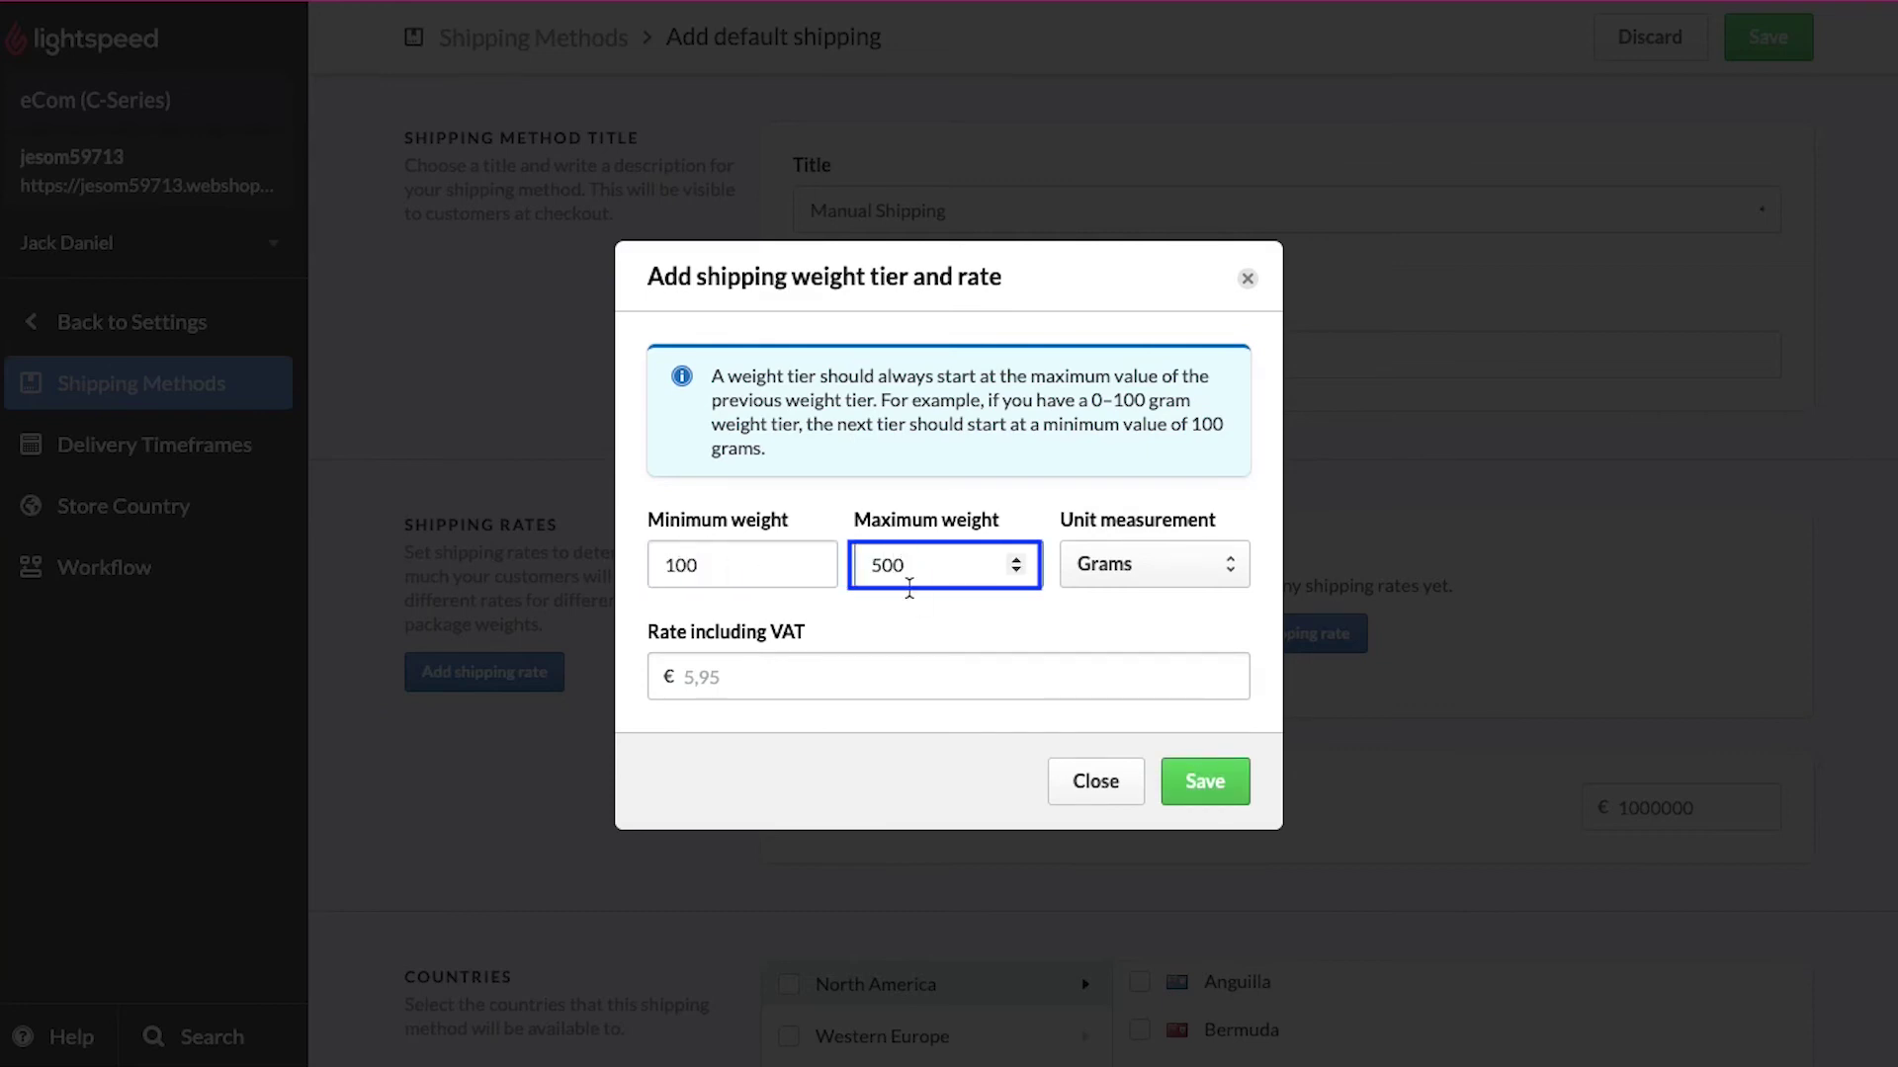
pyautogui.press('Tab')
pyautogui.write('10')
pyautogui.click(1206, 783)
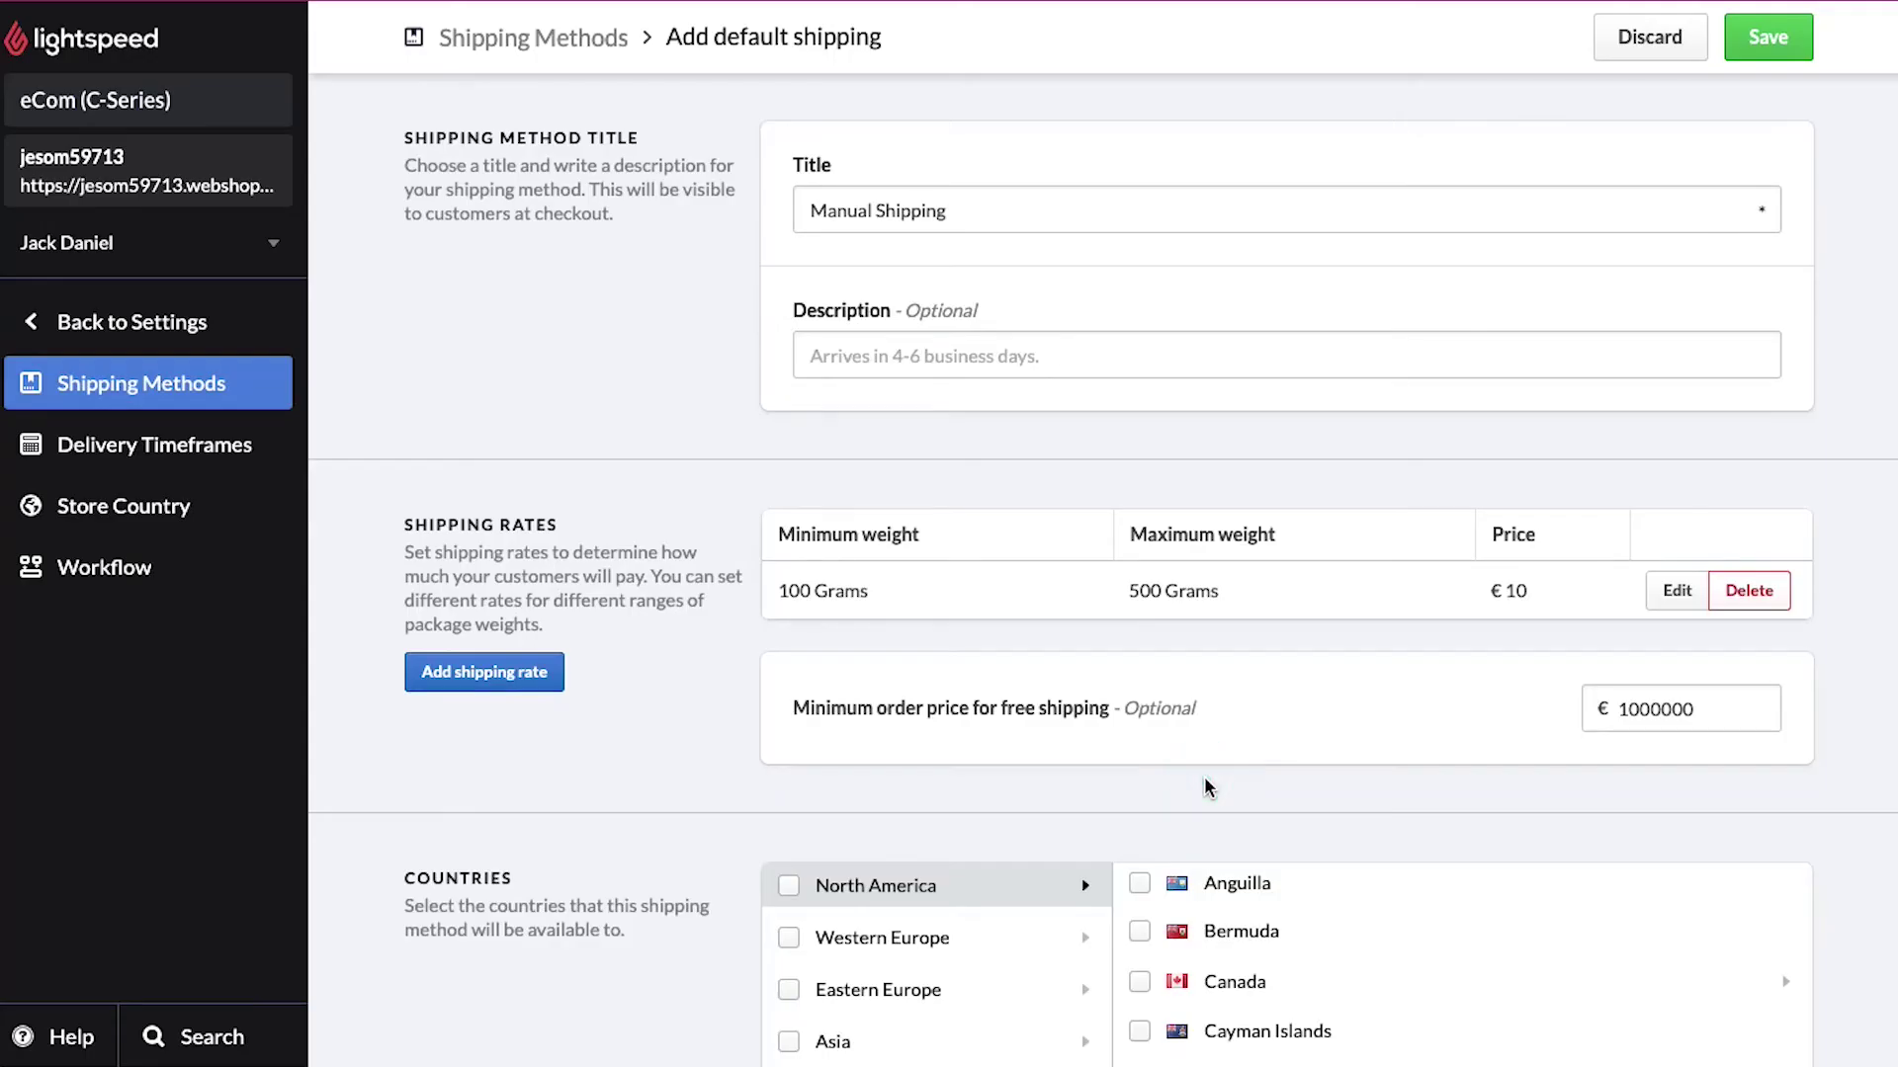
# - Make Manual Shipping available in Anguilla, Canada and Mexico and save the method
pyautogui.scroll(-7, 1206, 786)
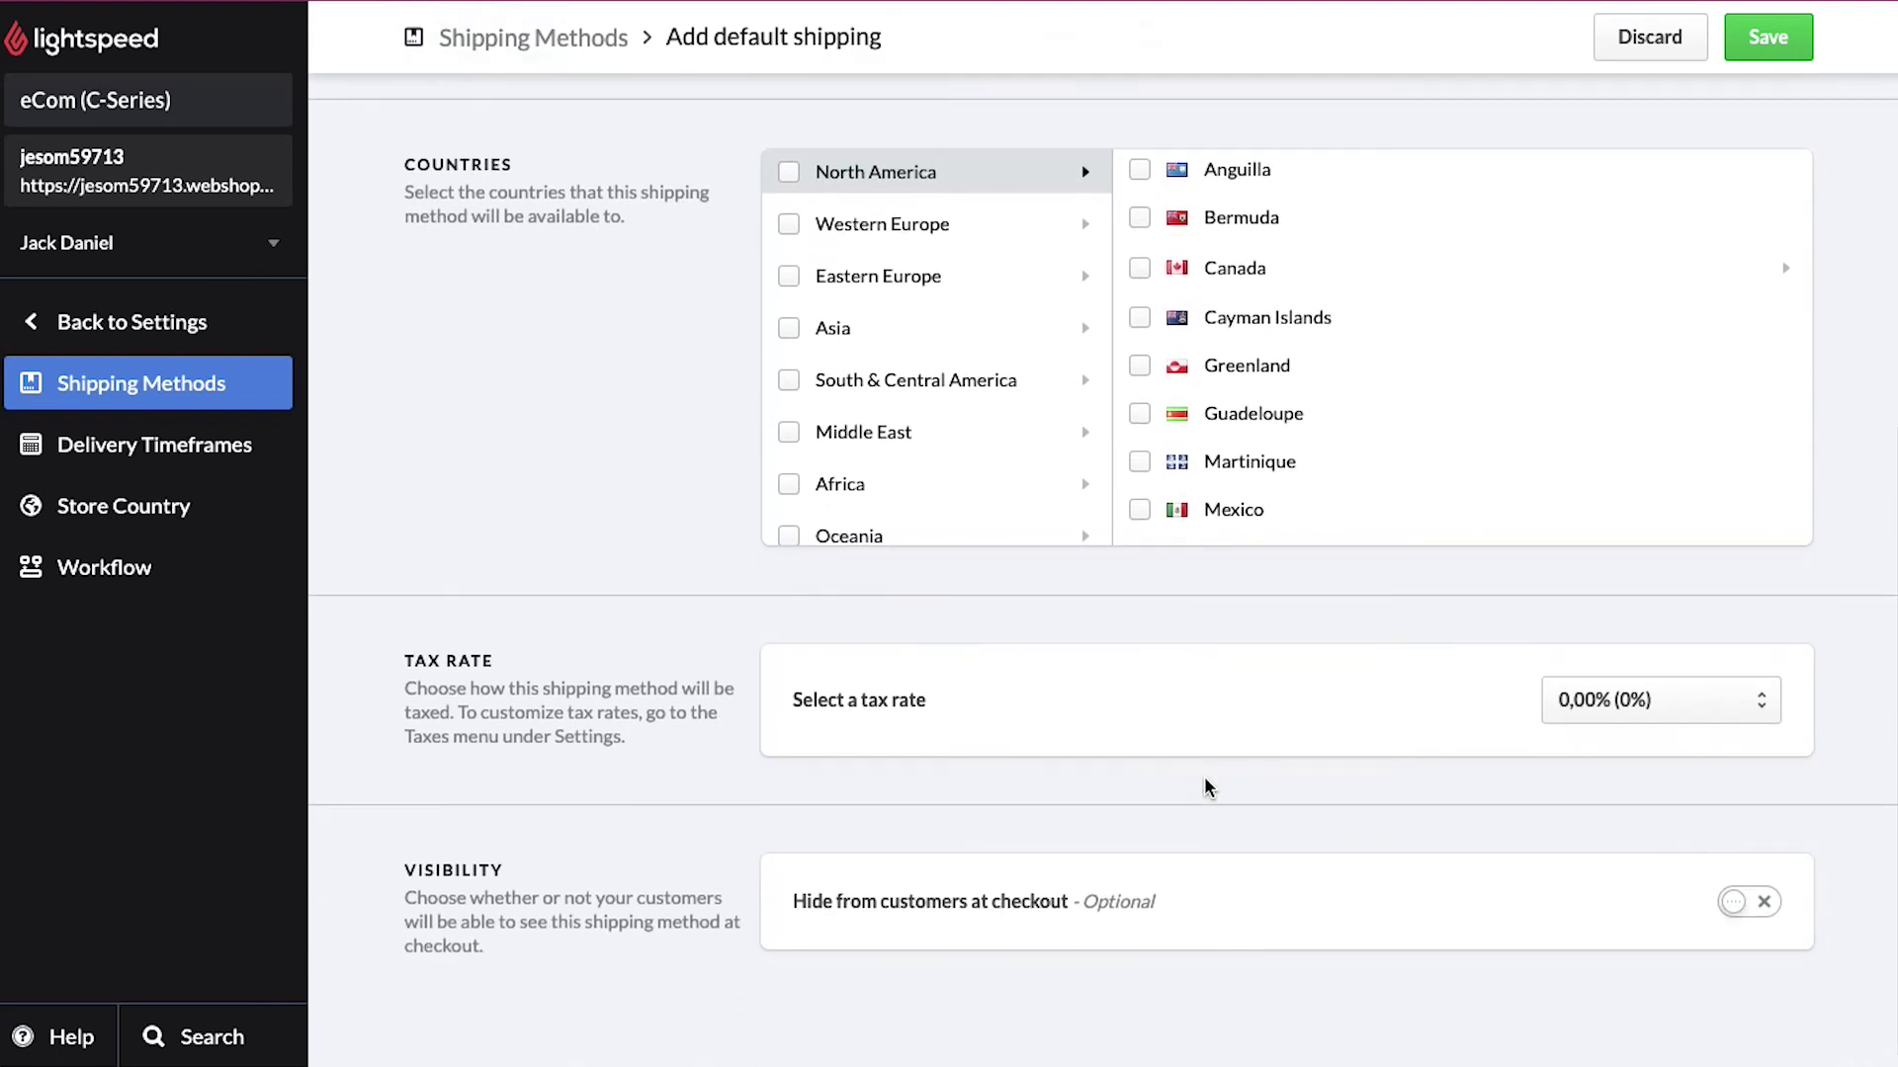
pyautogui.click(1139, 170)
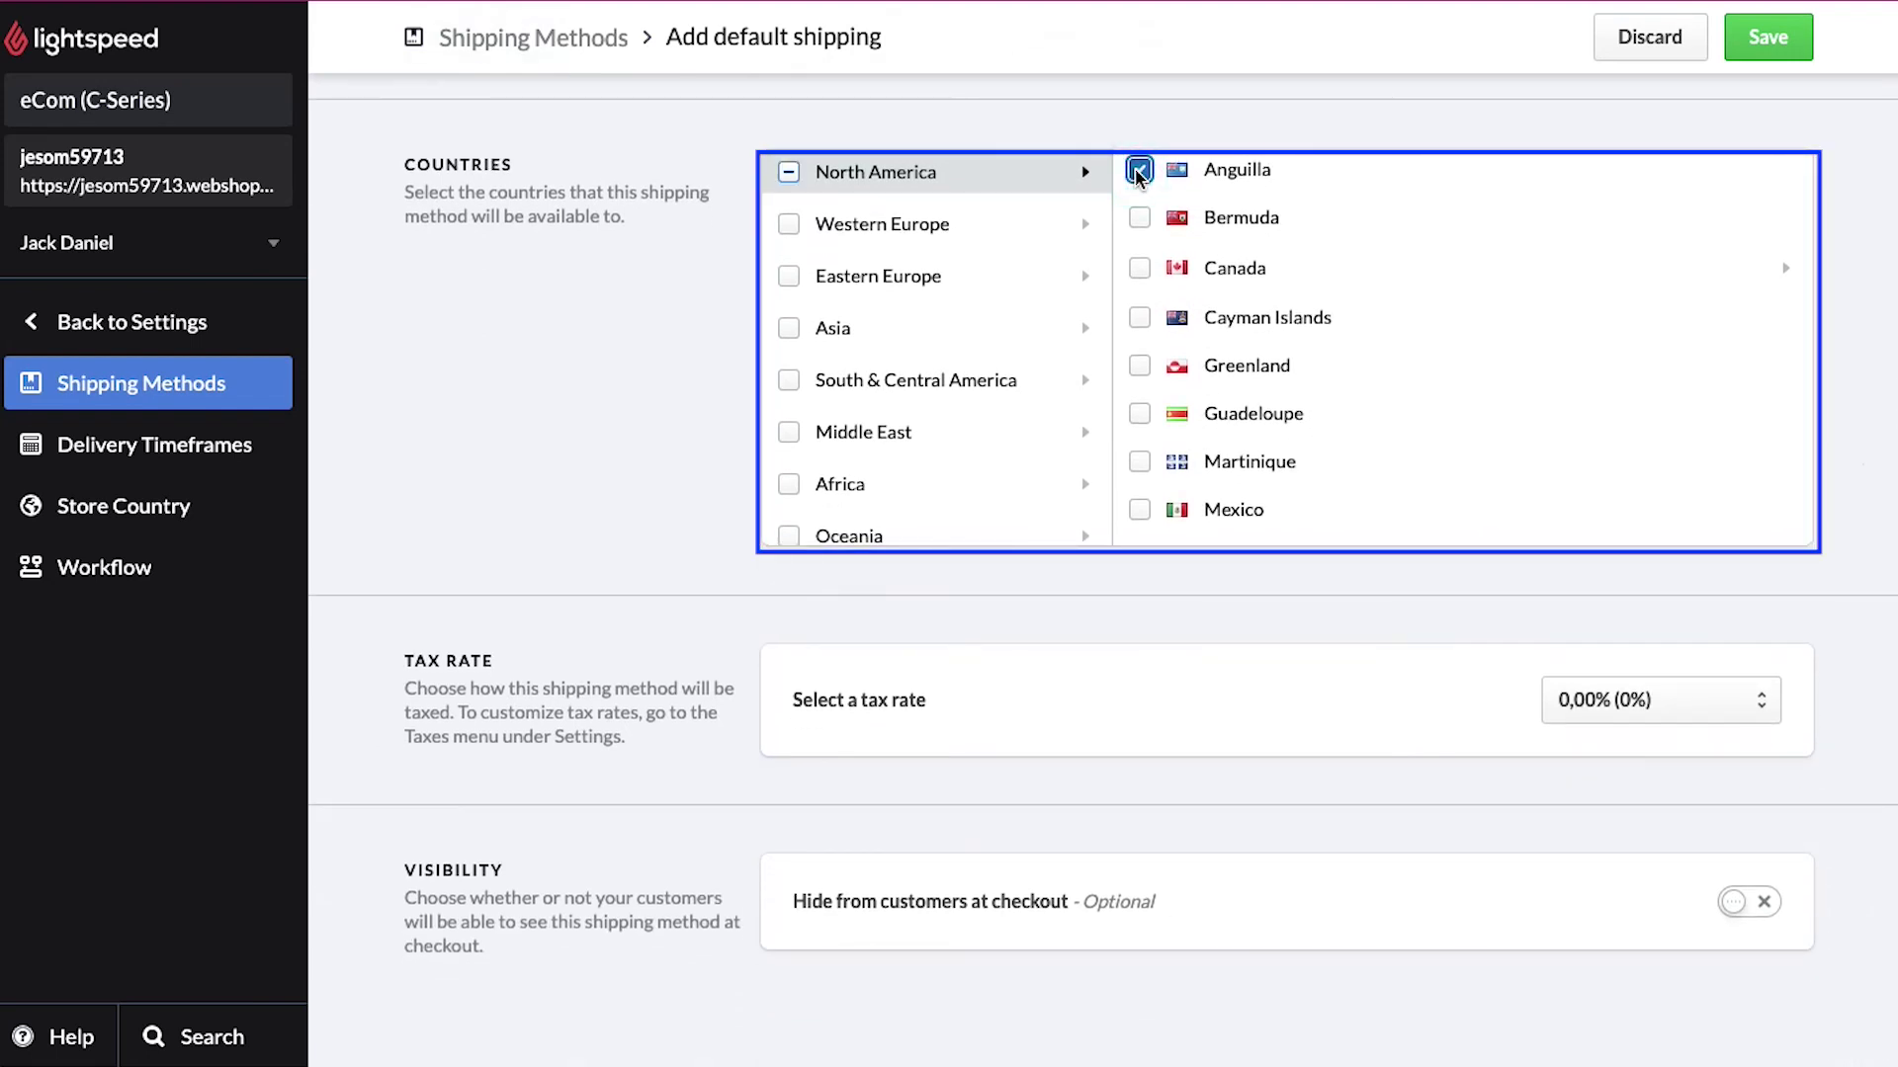
pyautogui.click(1138, 268)
pyautogui.click(1139, 508)
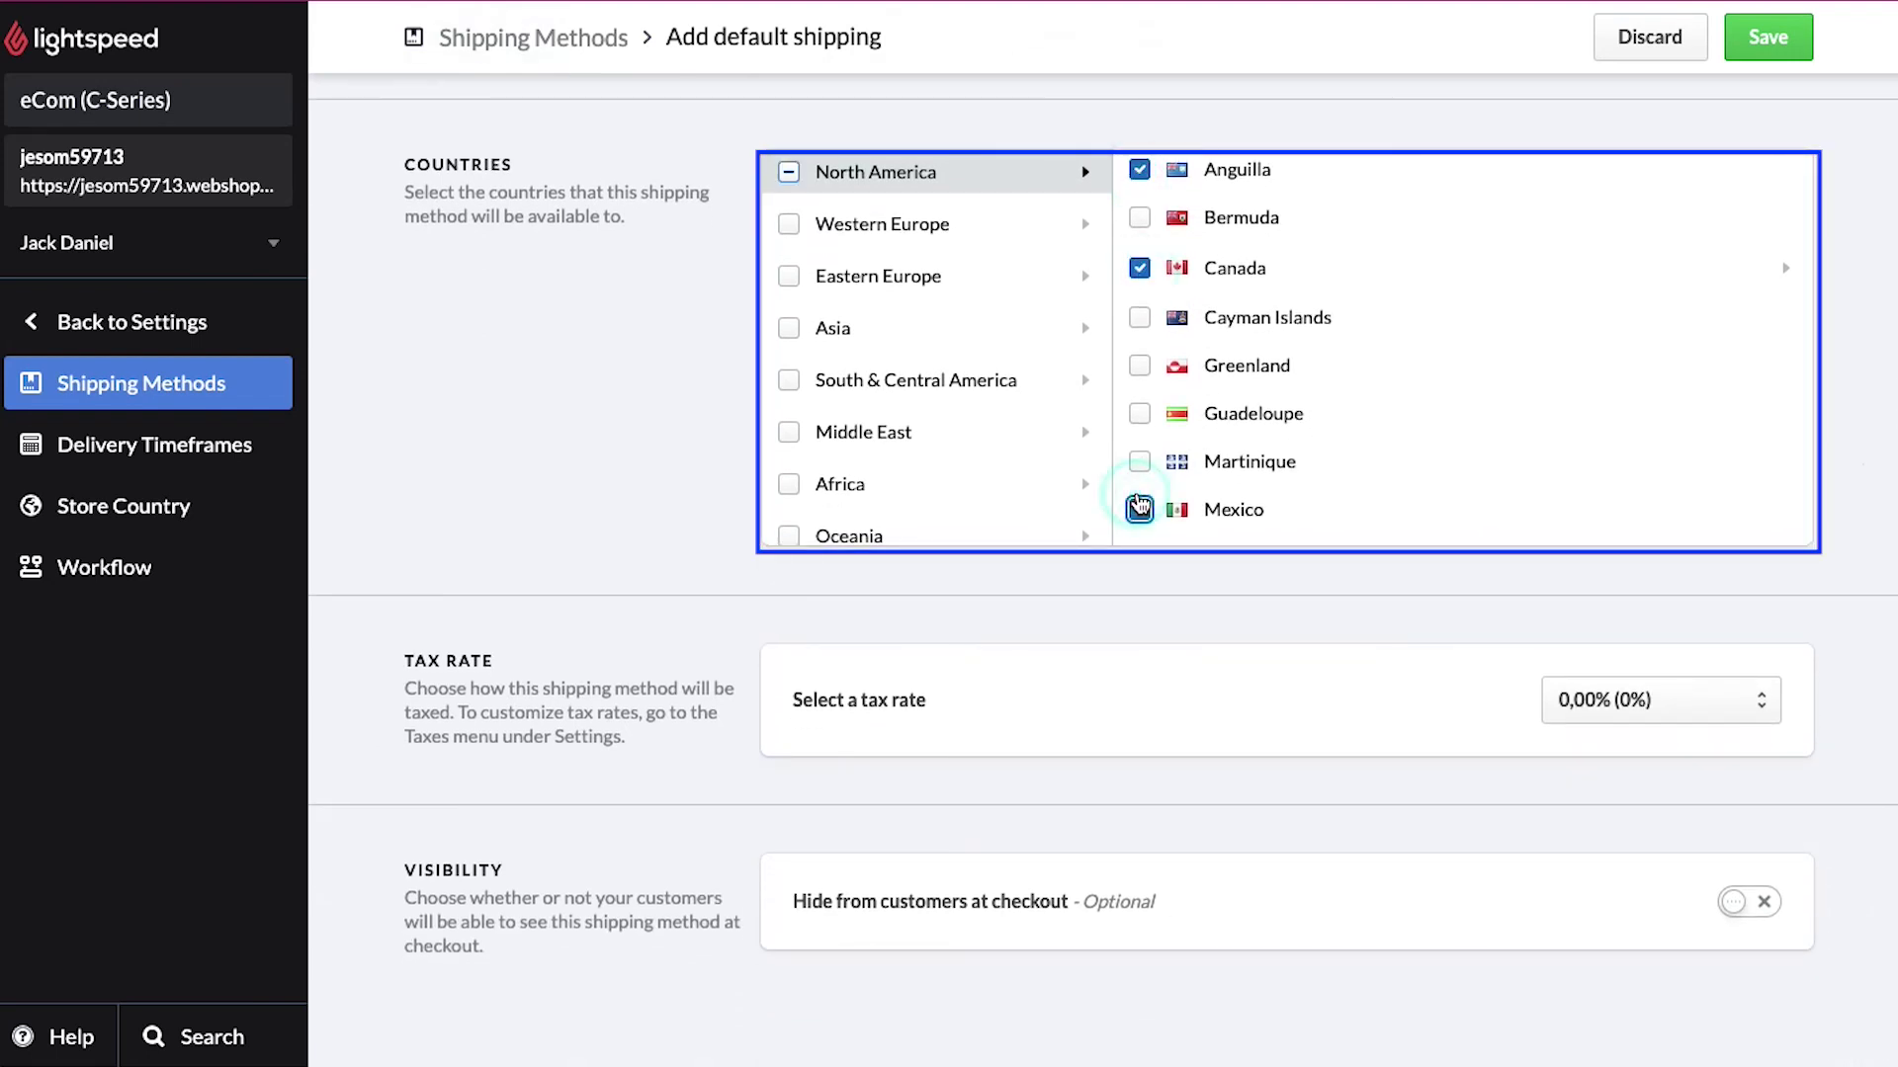
pyautogui.click(1164, 590)
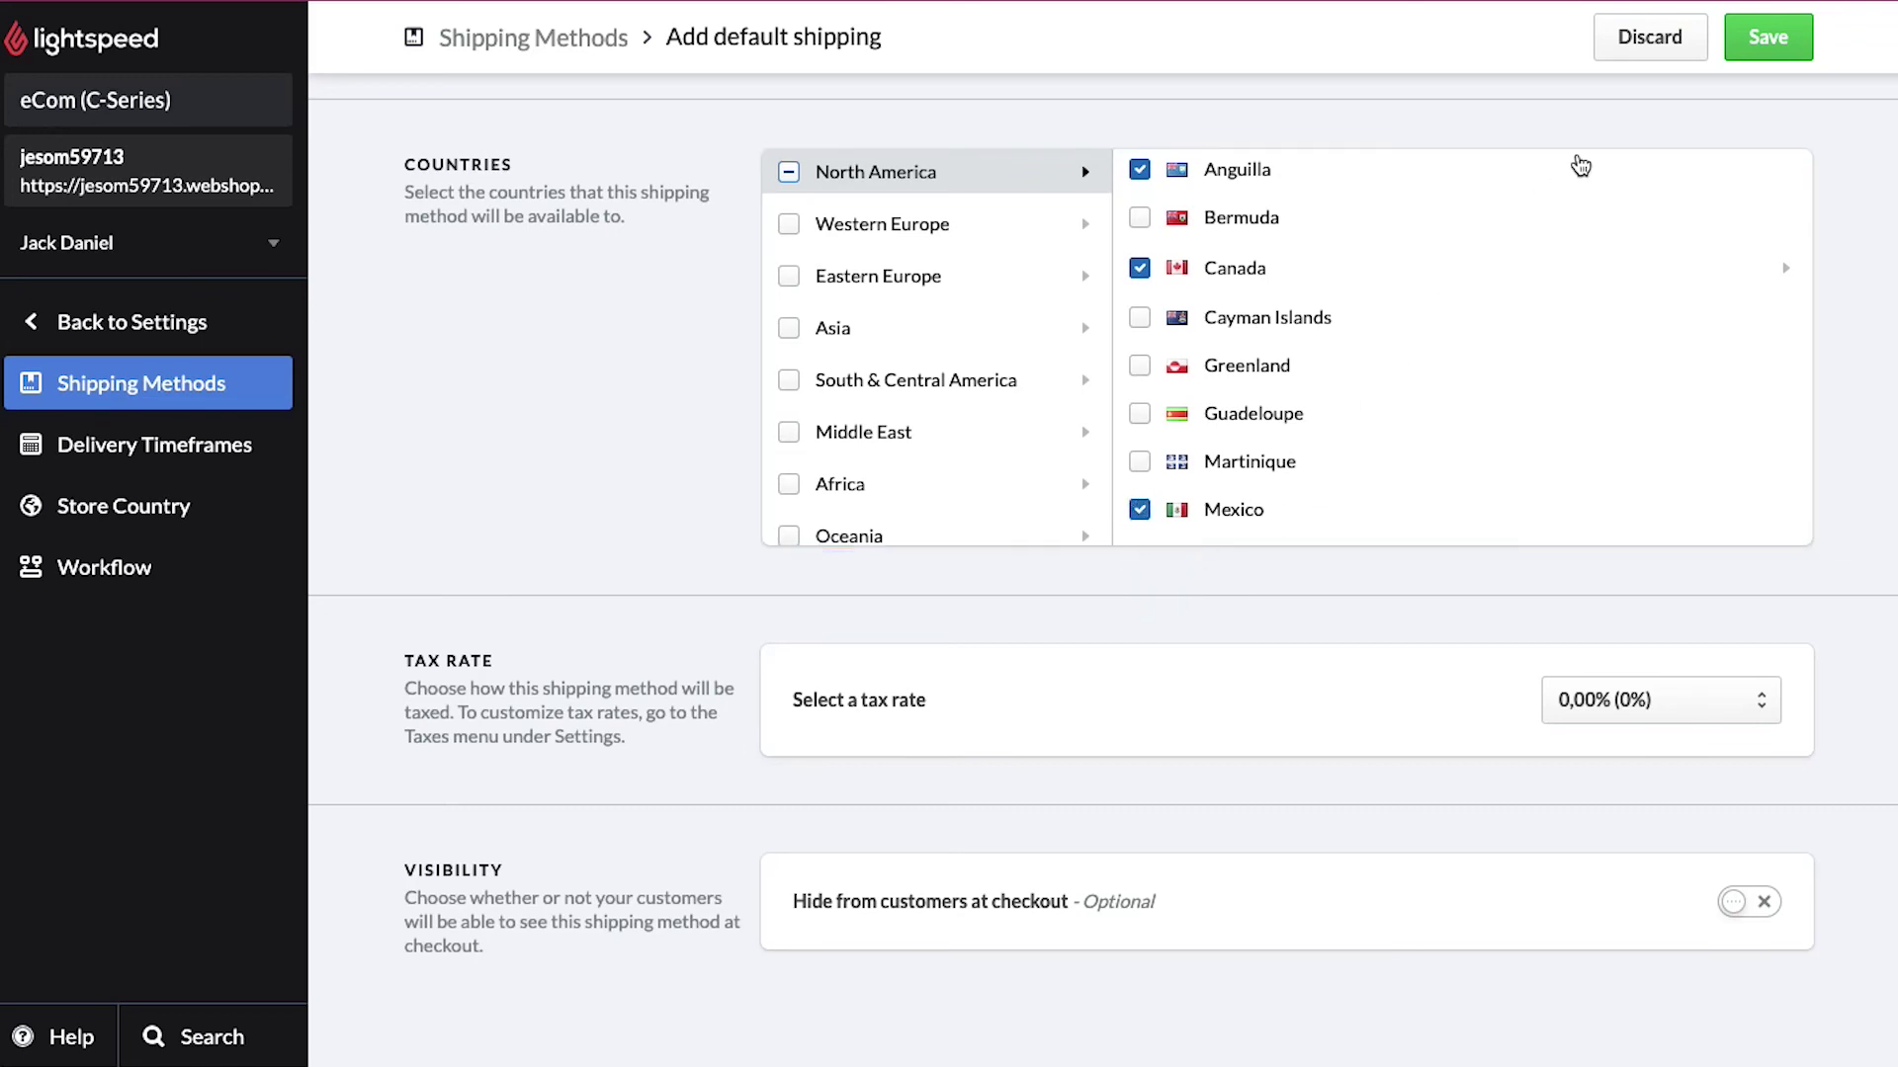
pyautogui.click(1755, 44)
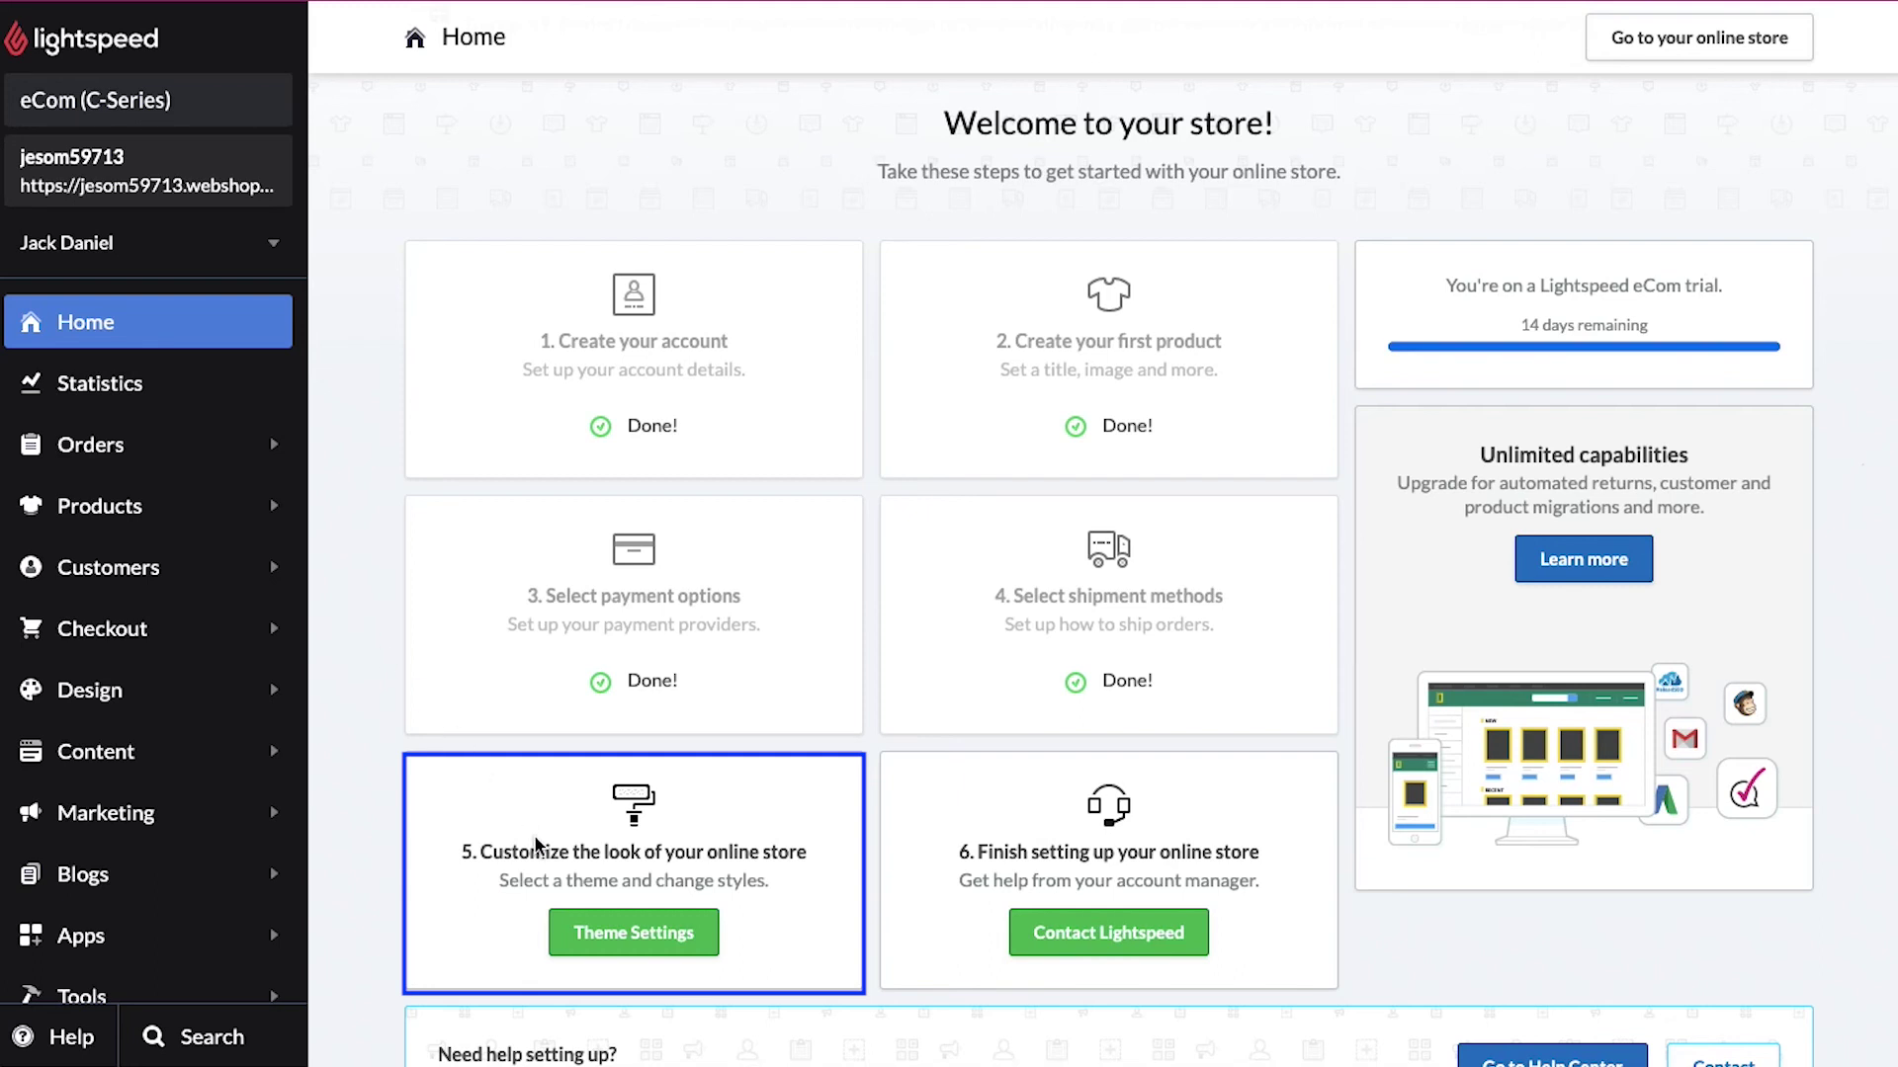
# - Publish the Ignite theme from the dashboard's Theme Settings
pyautogui.click(594, 934)
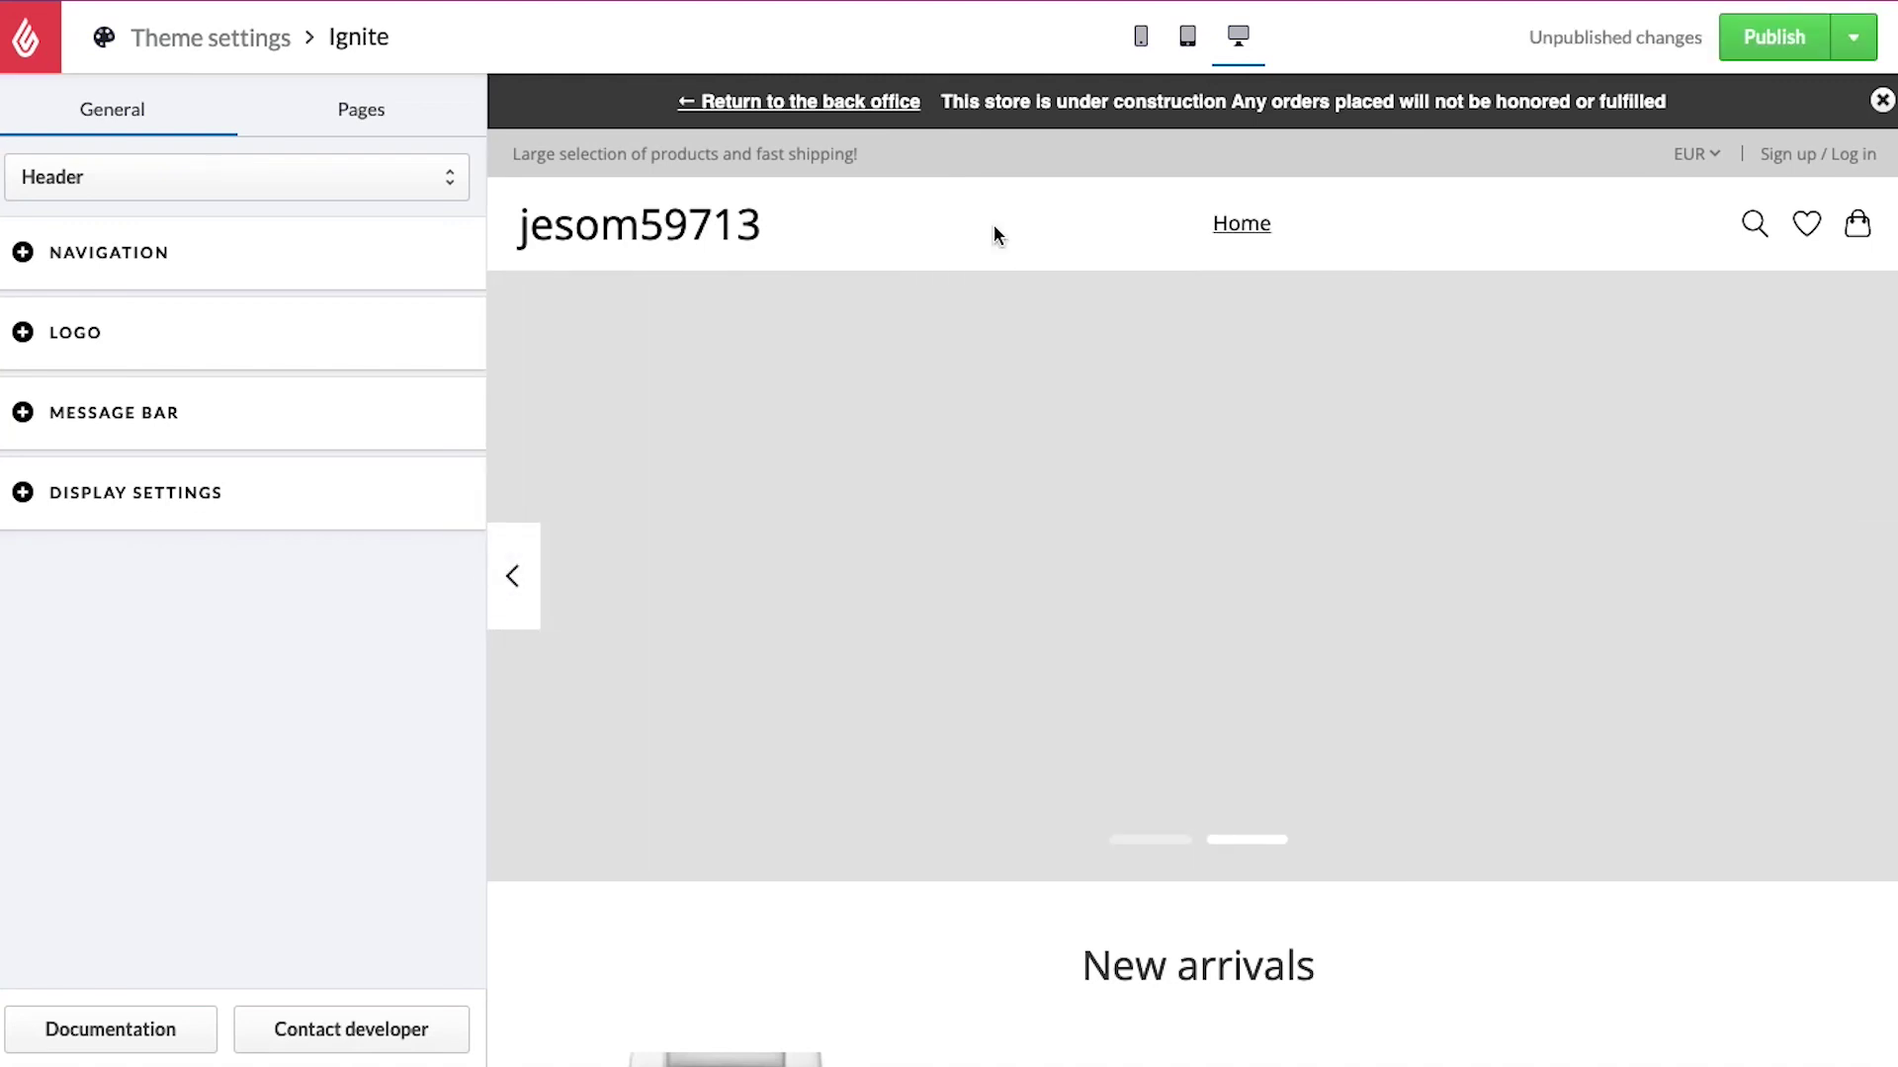
pyautogui.click(1761, 35)
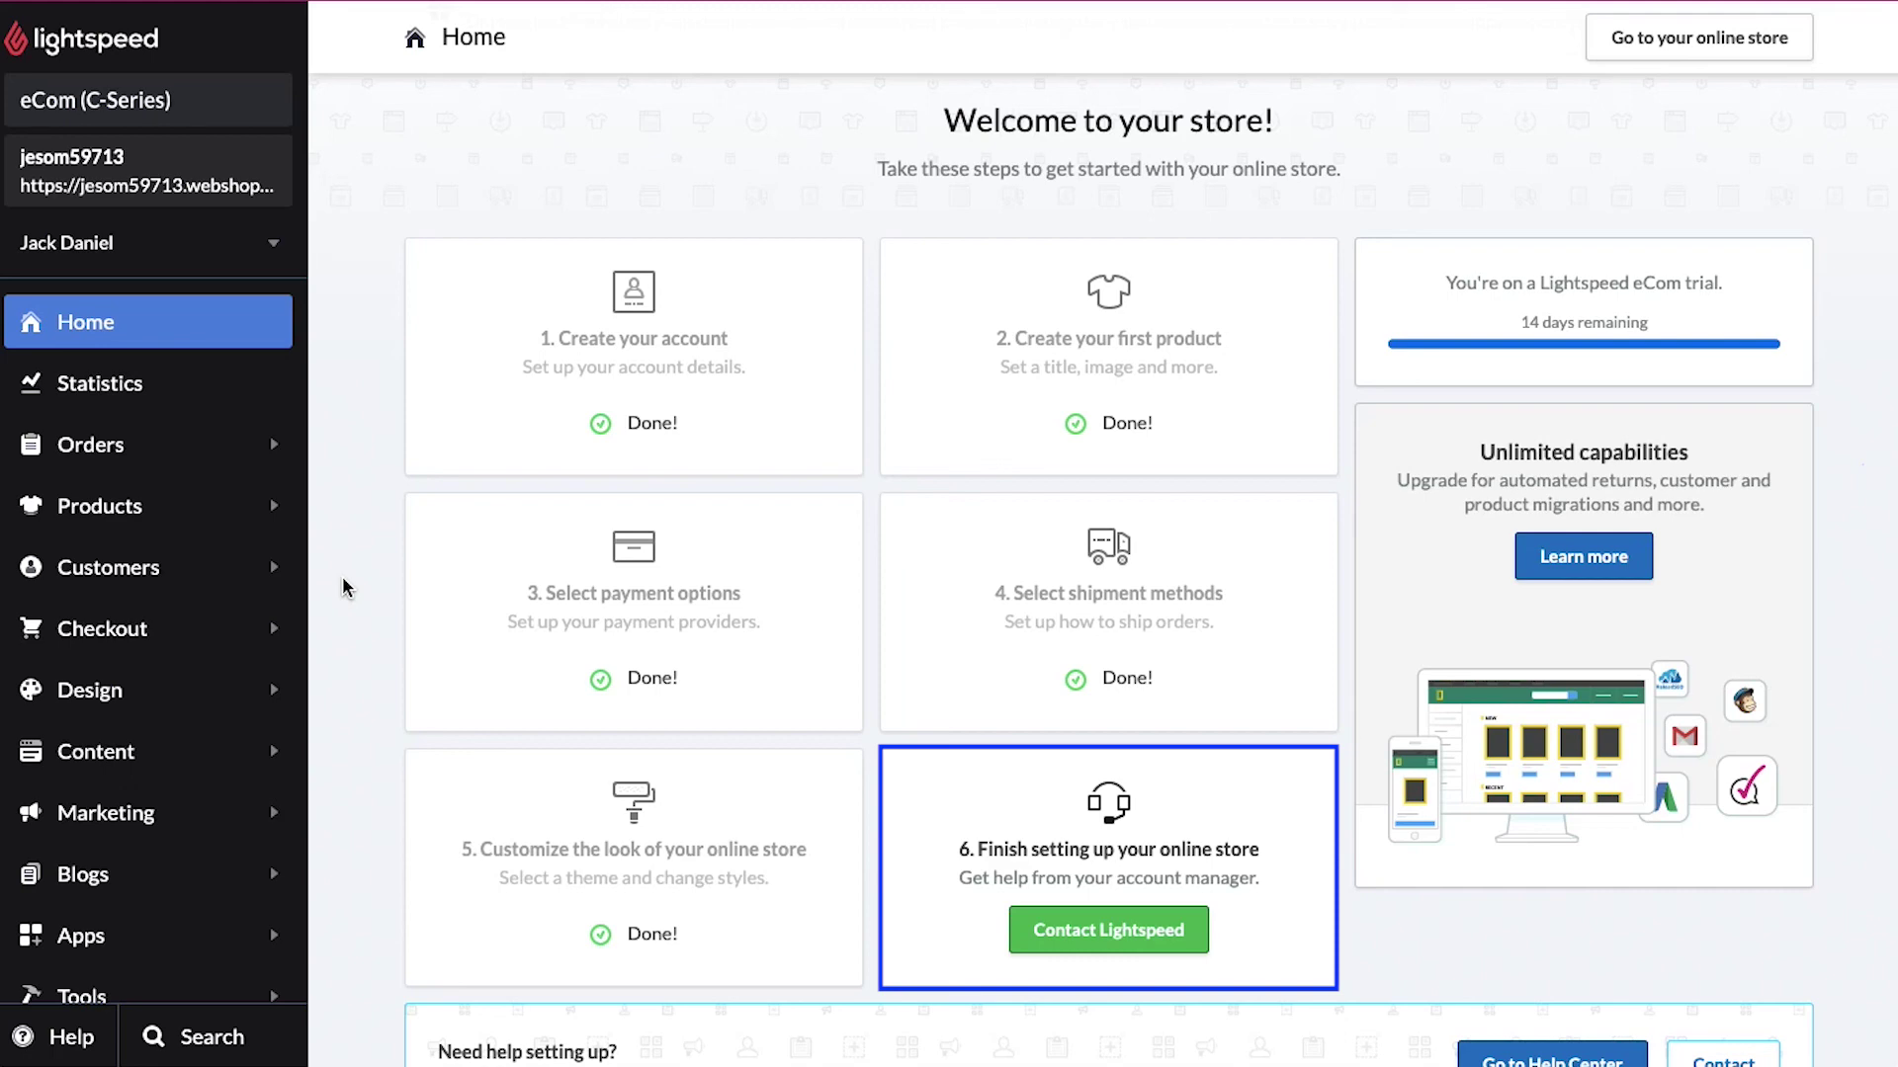
pyautogui.click(1033, 930)
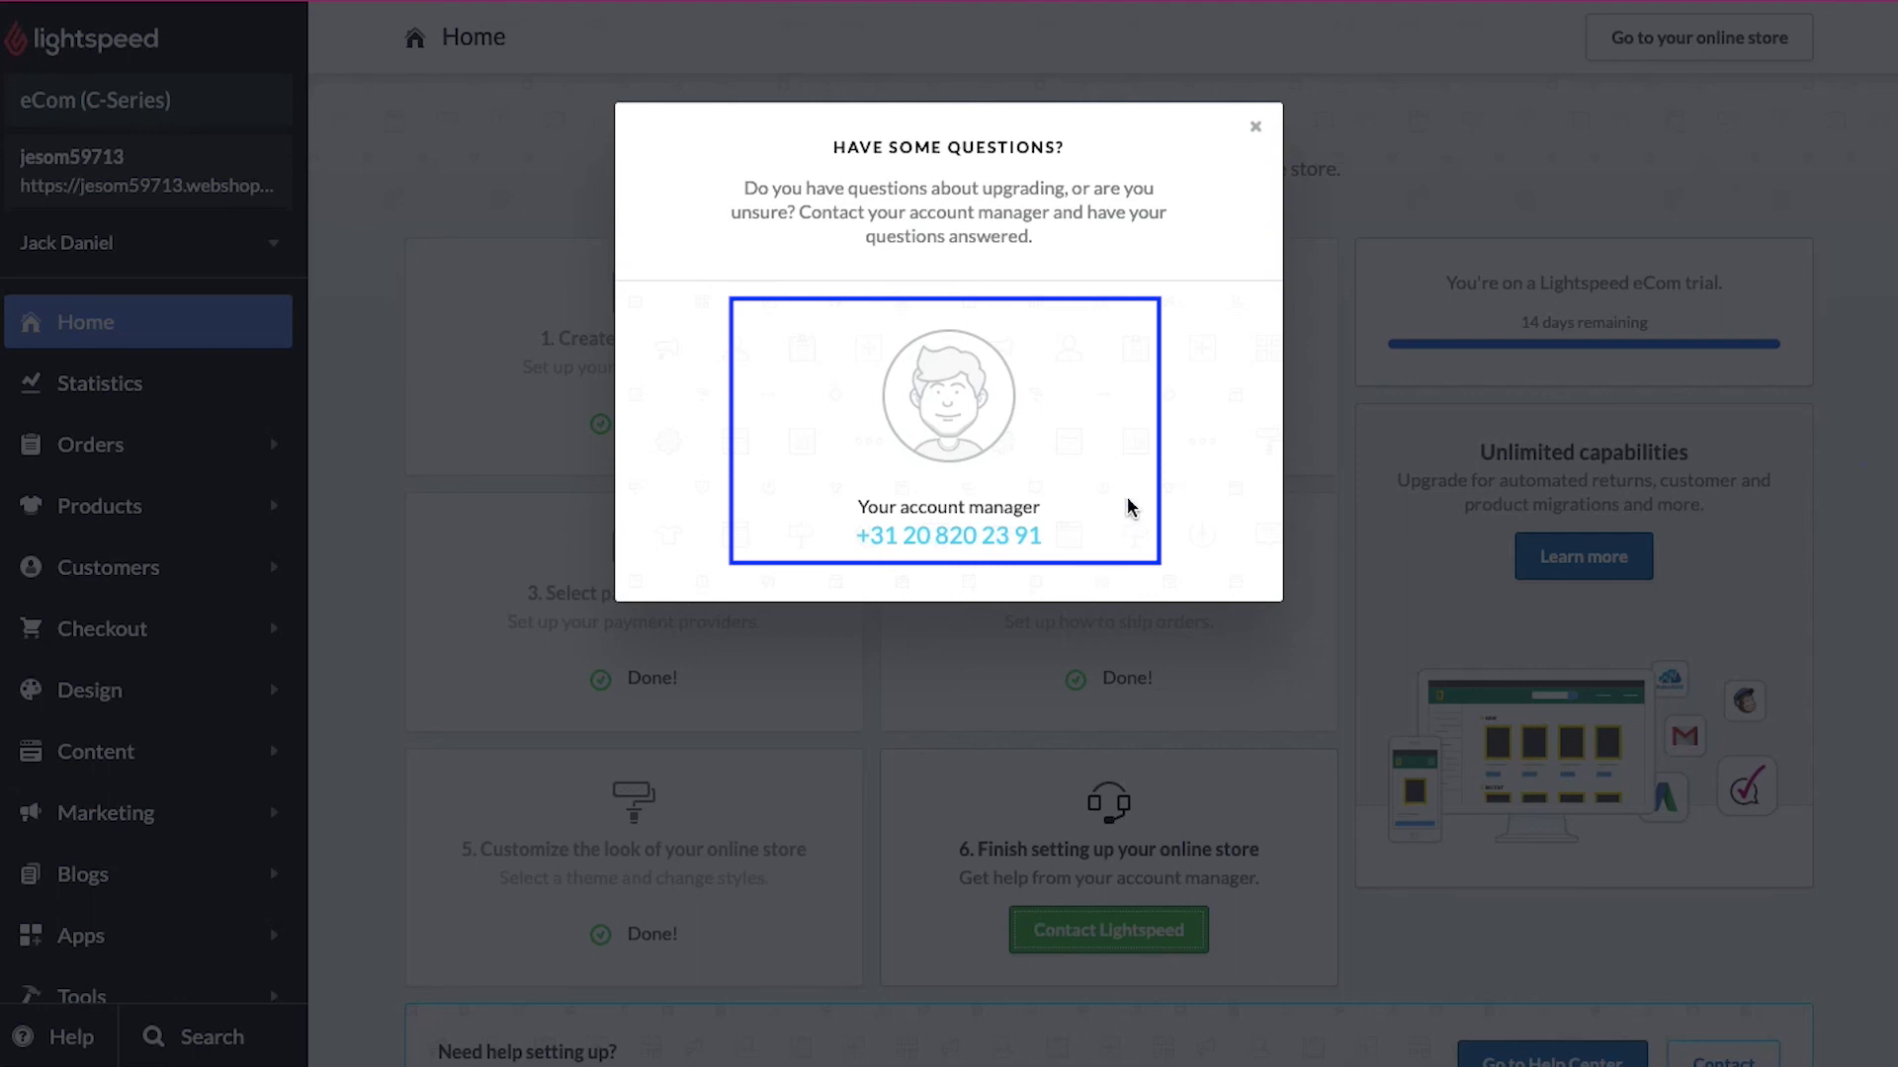
pyautogui.press('Escape')
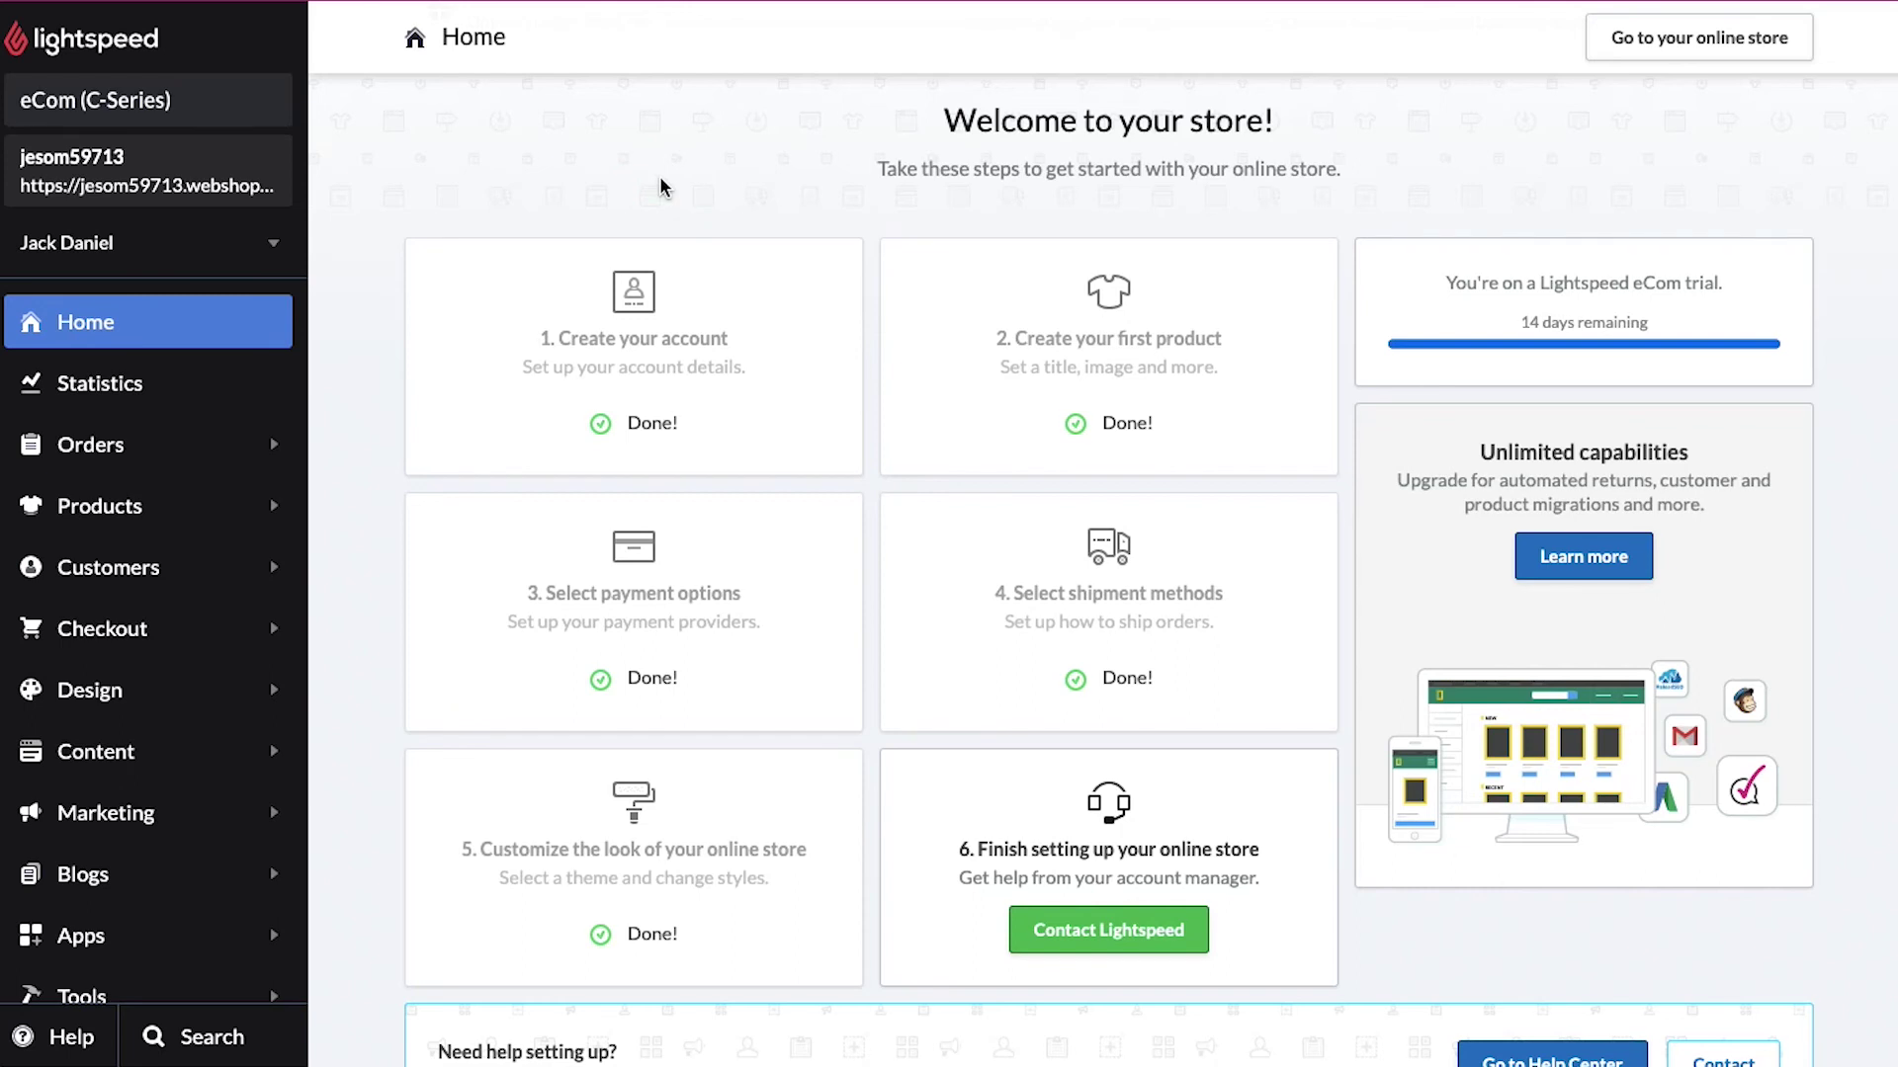